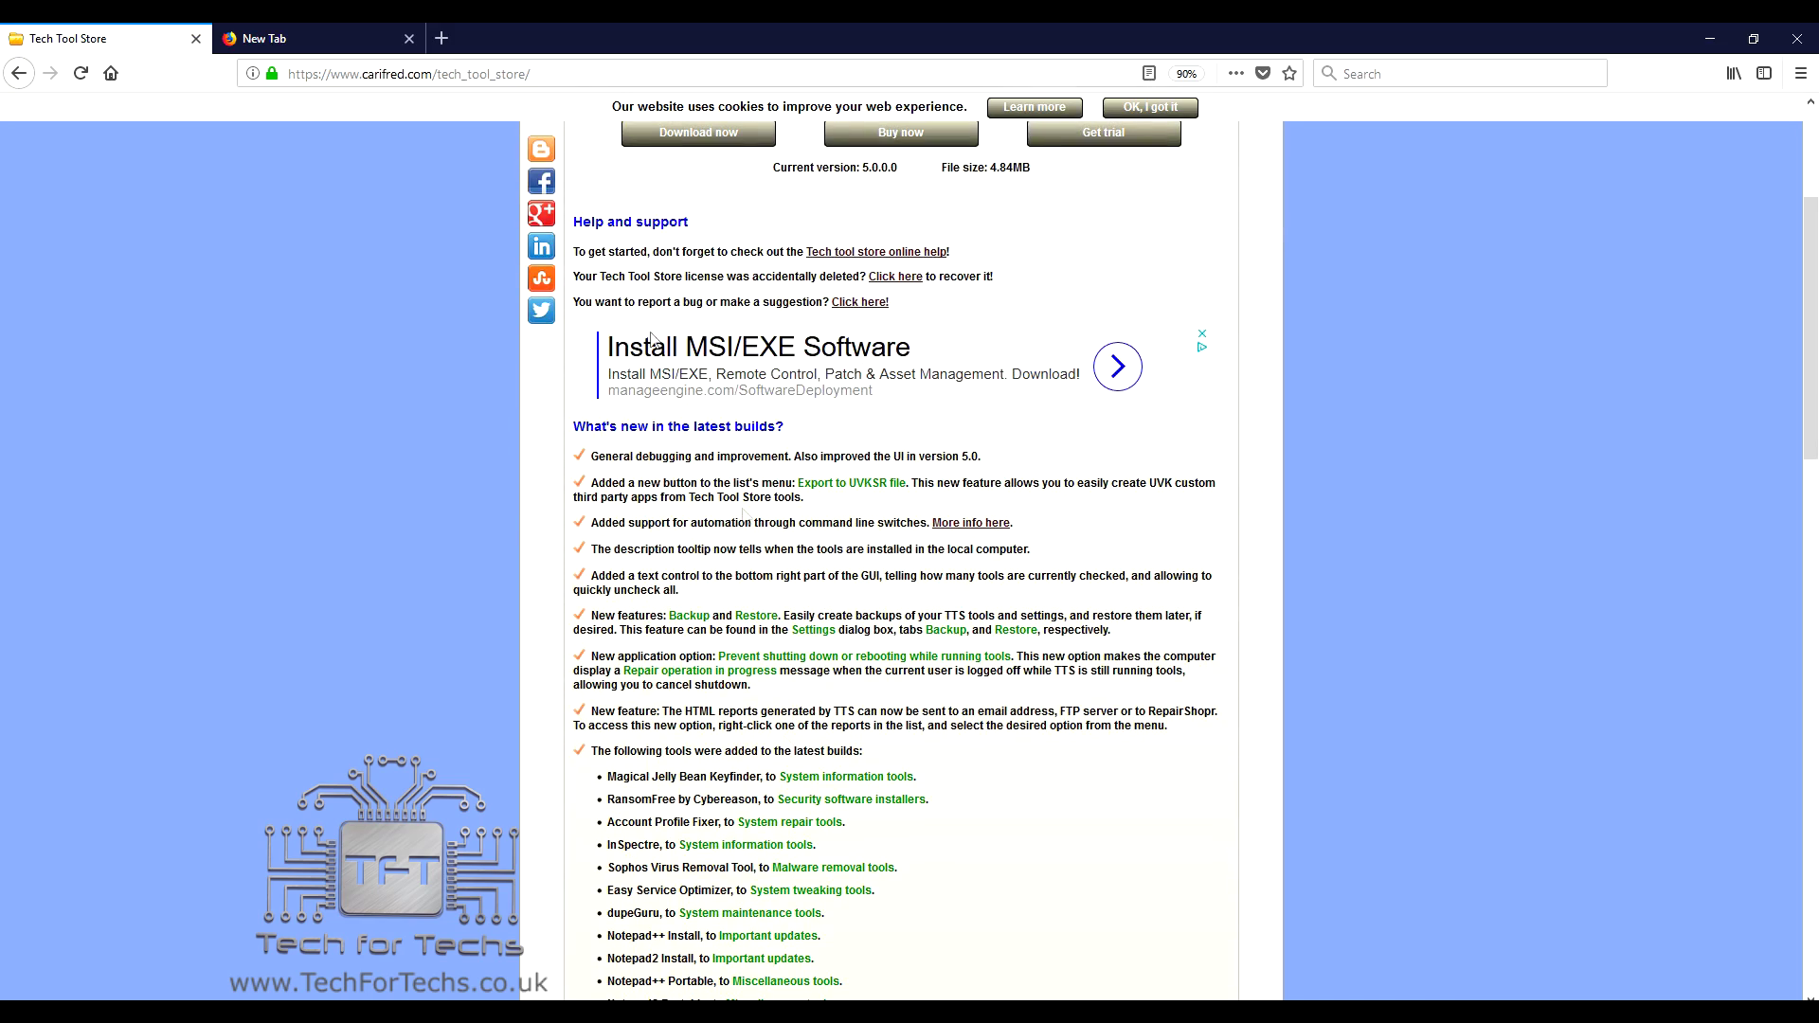
# Open the Tech Tool Store license purchase page and review the prices for new licenses and validity extensions.
pyautogui.scroll(-9, 919, 582)
pyautogui.scroll(12, 919, 583)
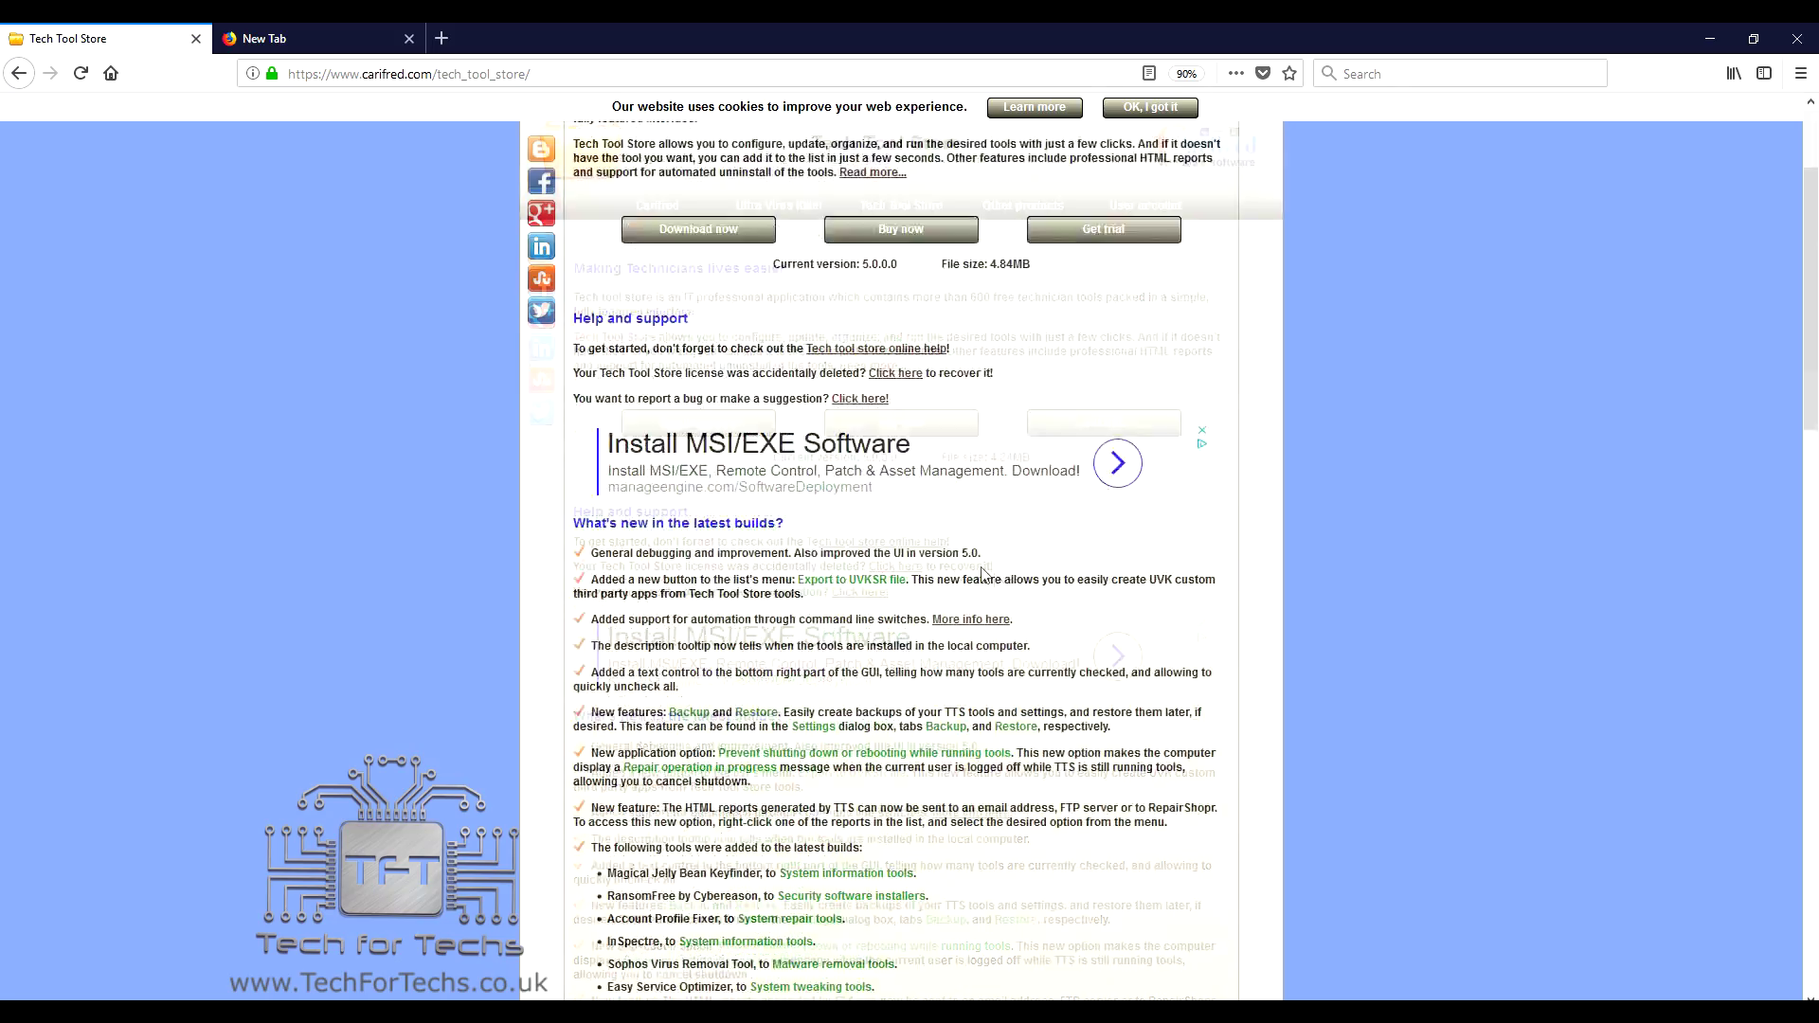
pyautogui.moveTo(912, 208)
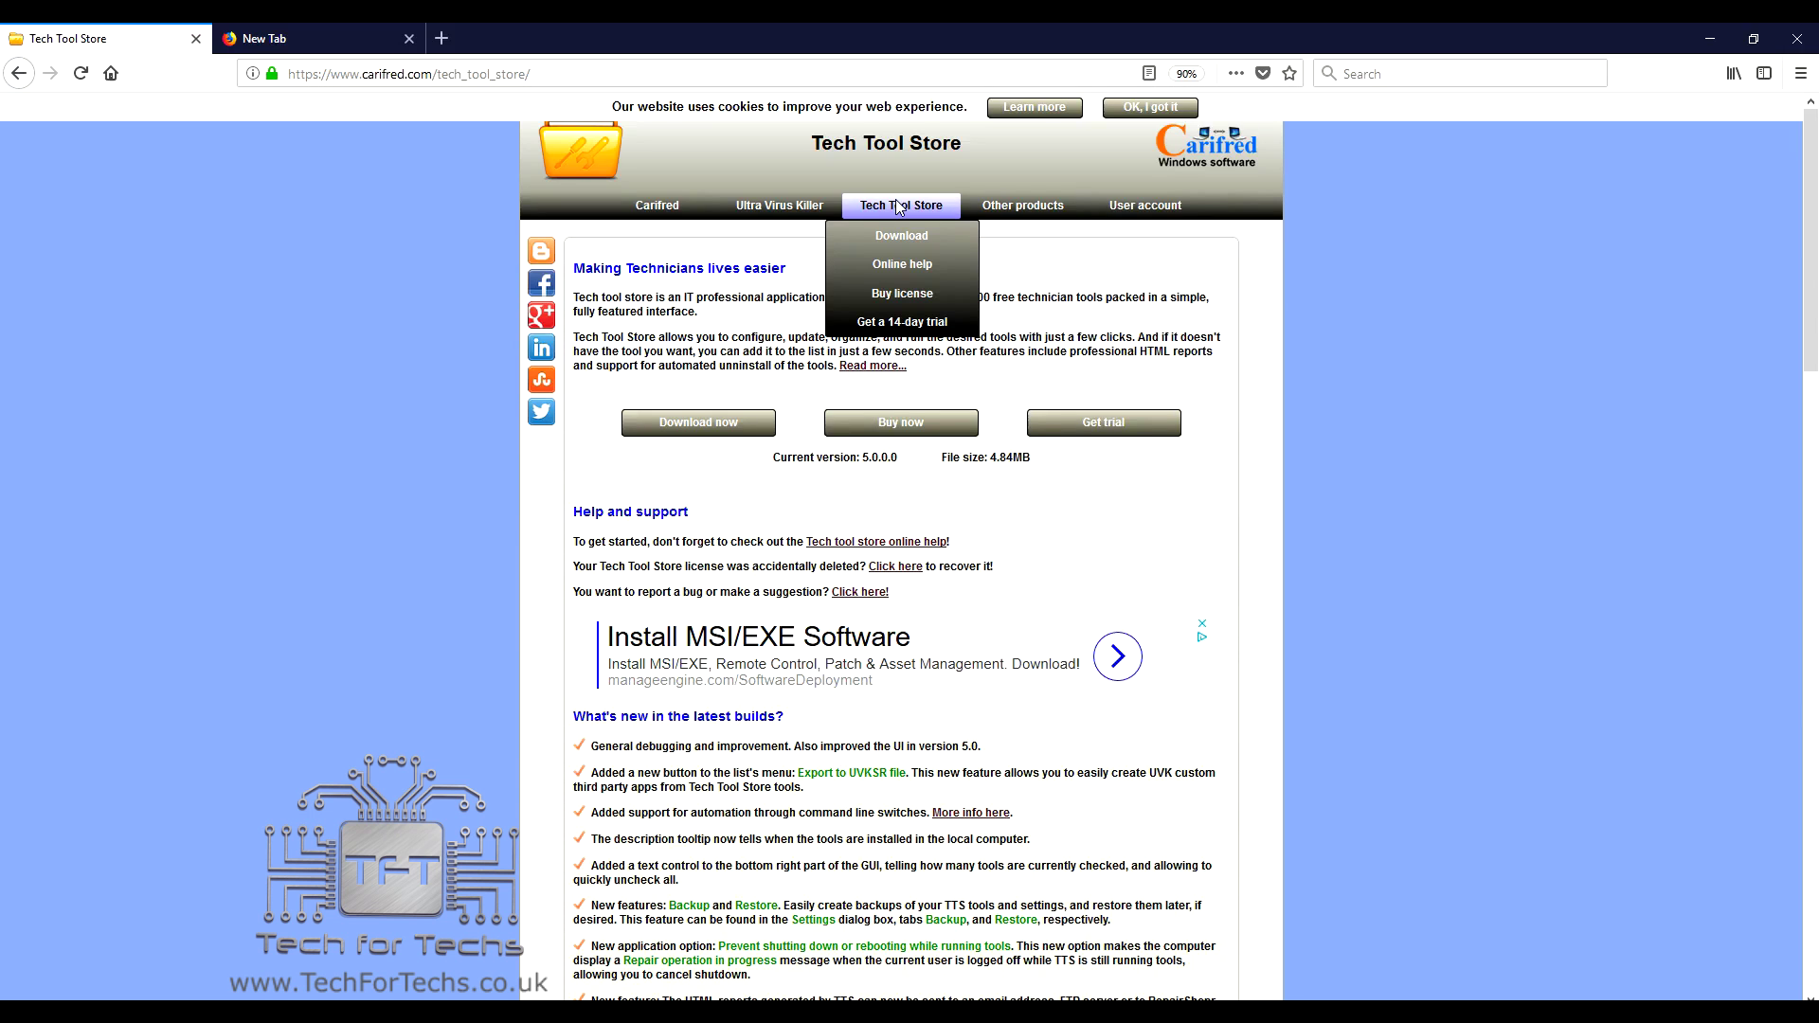
pyautogui.click(933, 424)
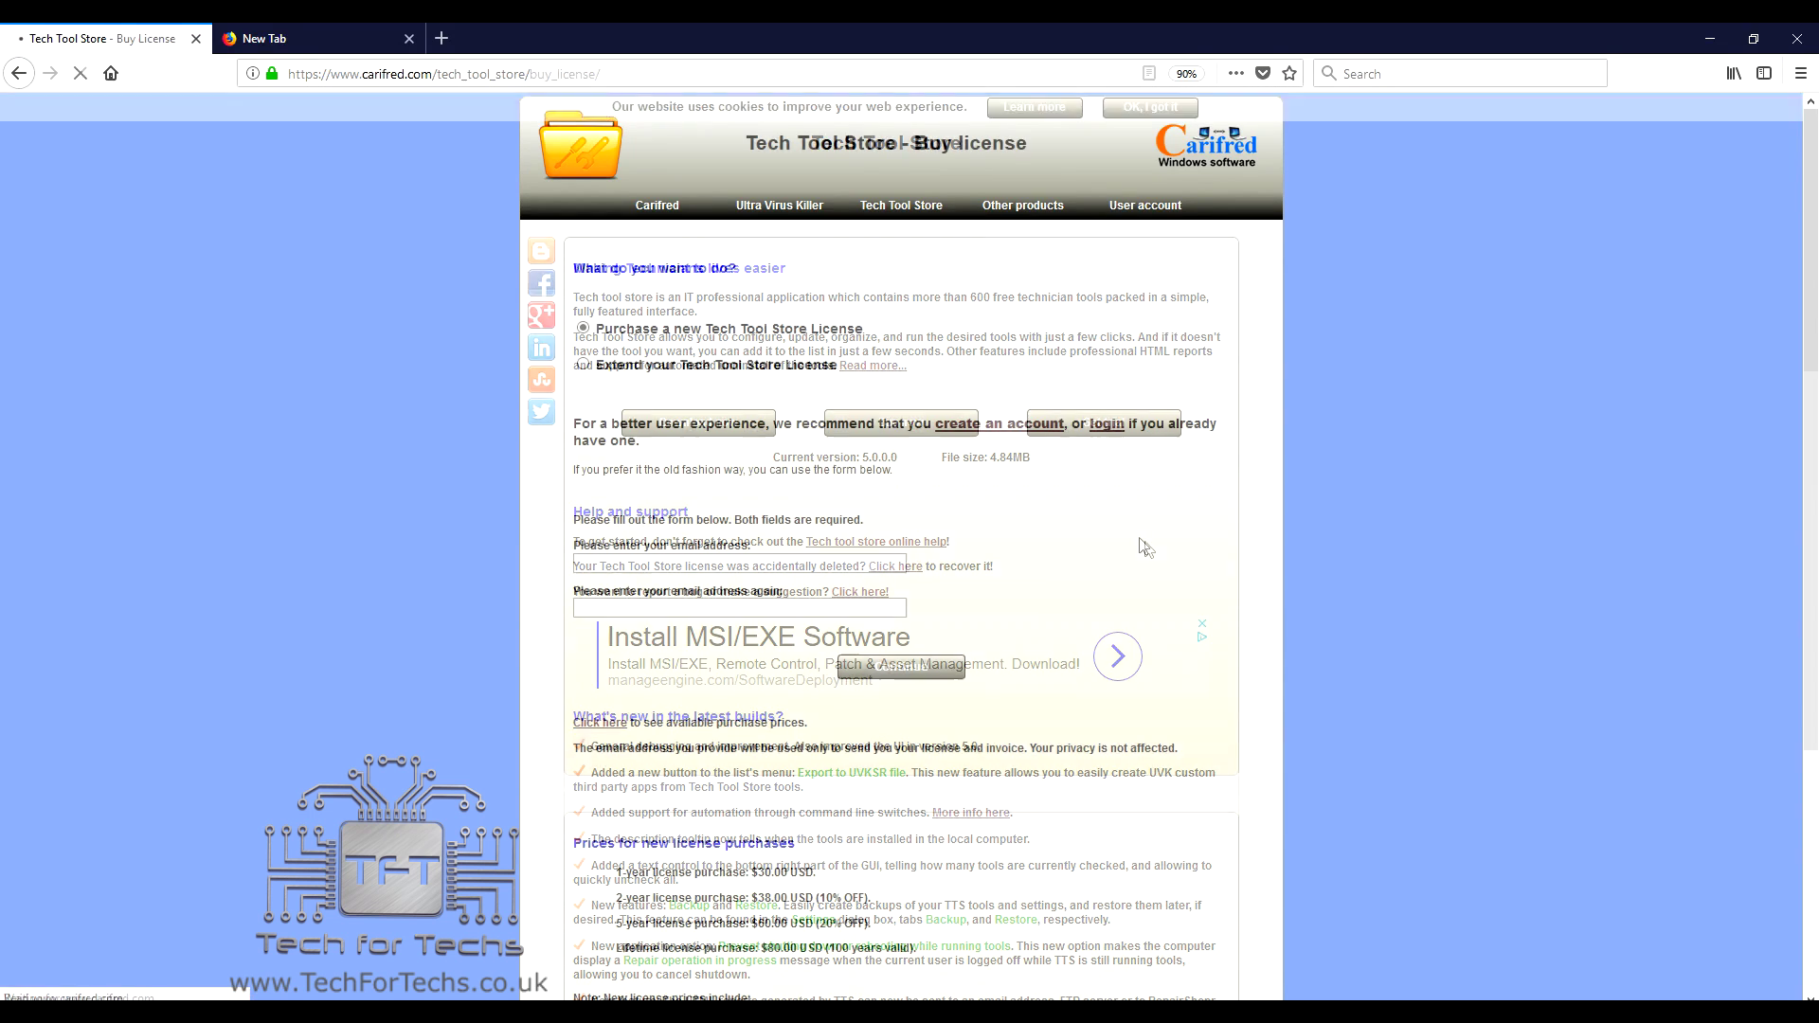
pyautogui.scroll(-5, 811, 435)
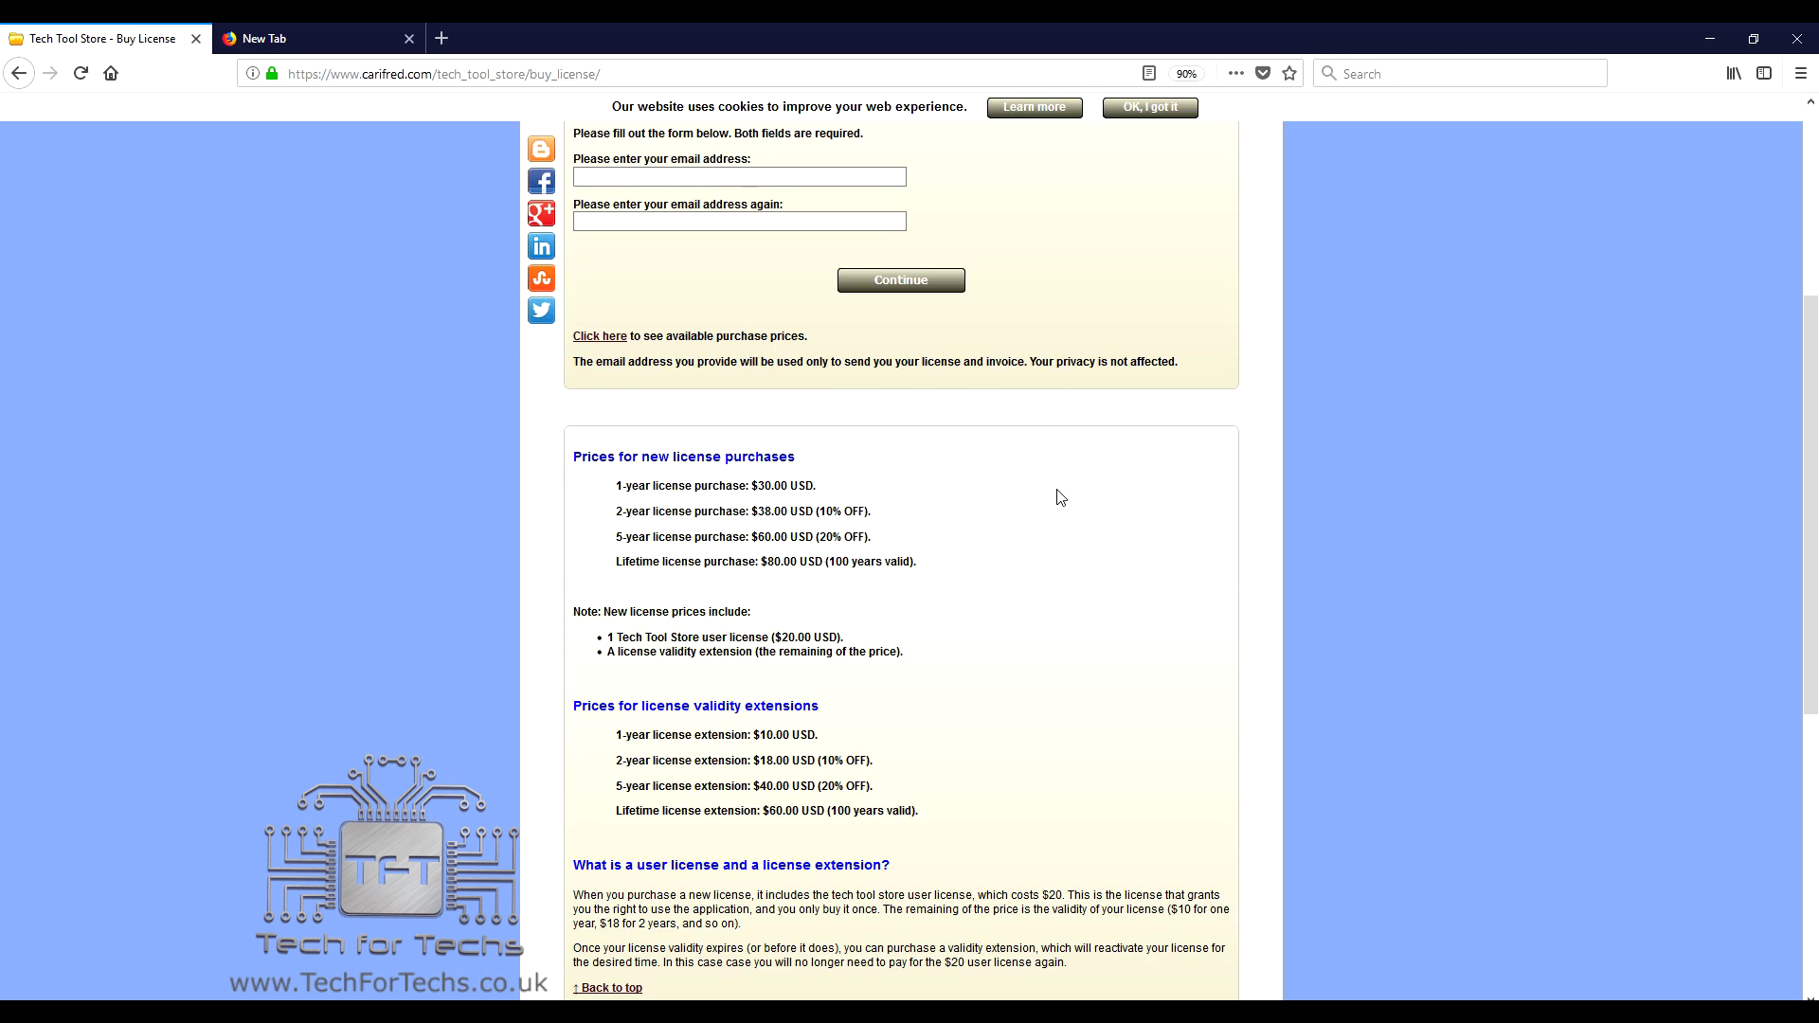
pyautogui.scroll(4, 1055, 487)
pyautogui.scroll(-4, 1064, 548)
pyautogui.scroll(5, 1084, 603)
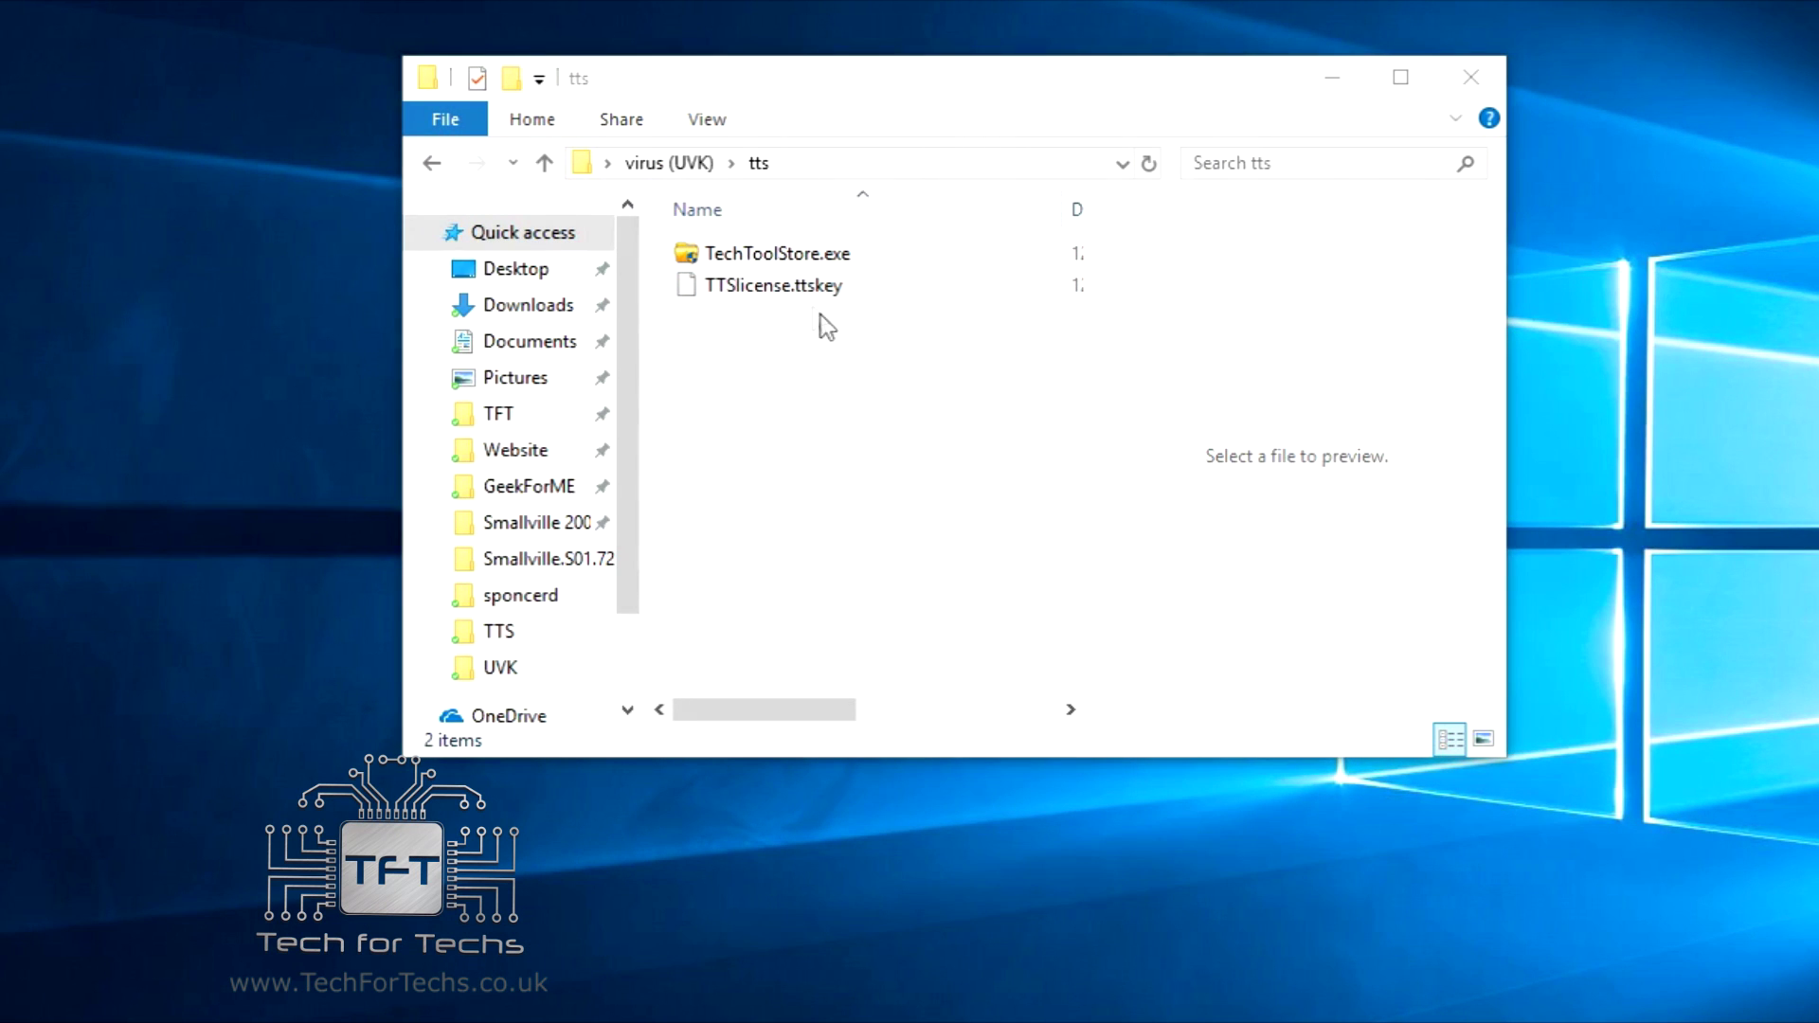
# Launch TechToolStore.exe from the tts folder and dismiss the new PC prompt without associating a client.
pyautogui.click(759, 254)
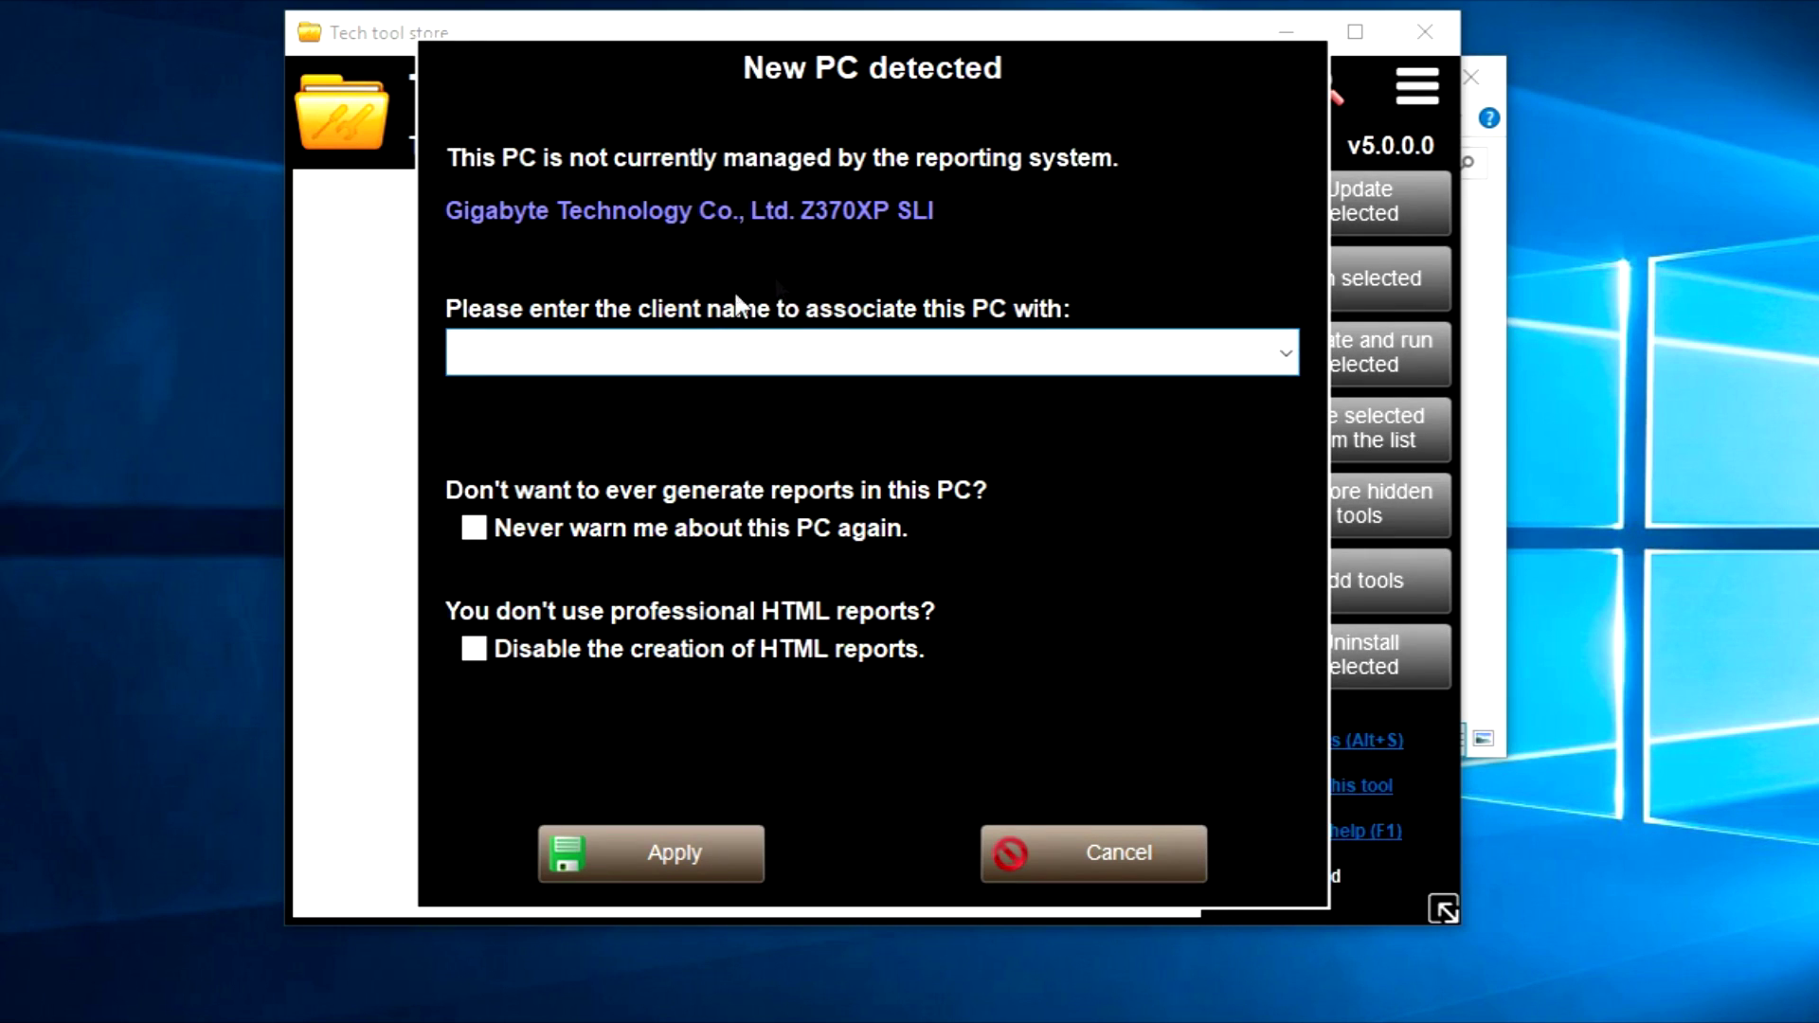
pyautogui.click(654, 857)
pyautogui.click(1078, 652)
pyautogui.click(1046, 873)
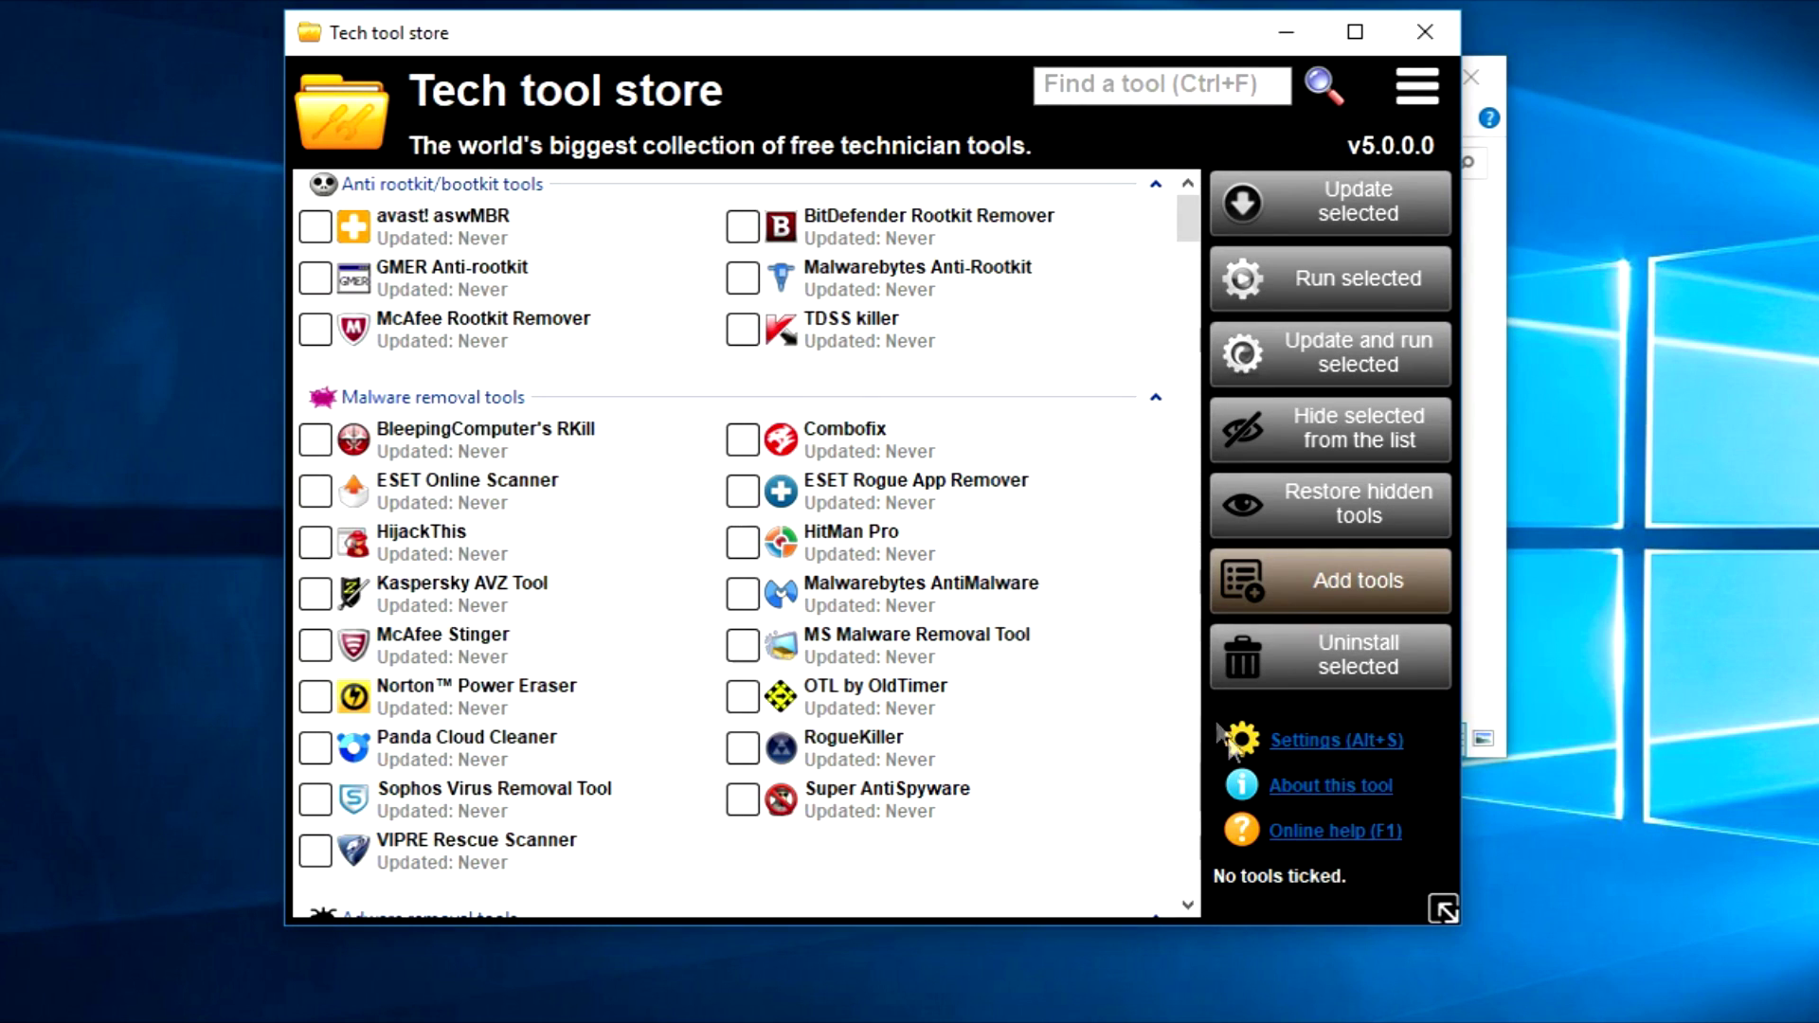
# Browse the full tool list from the anti-rootkit tools to the Windows troubleshooters, then return to its beginning.
pyautogui.scroll(-10, 1092, 377)
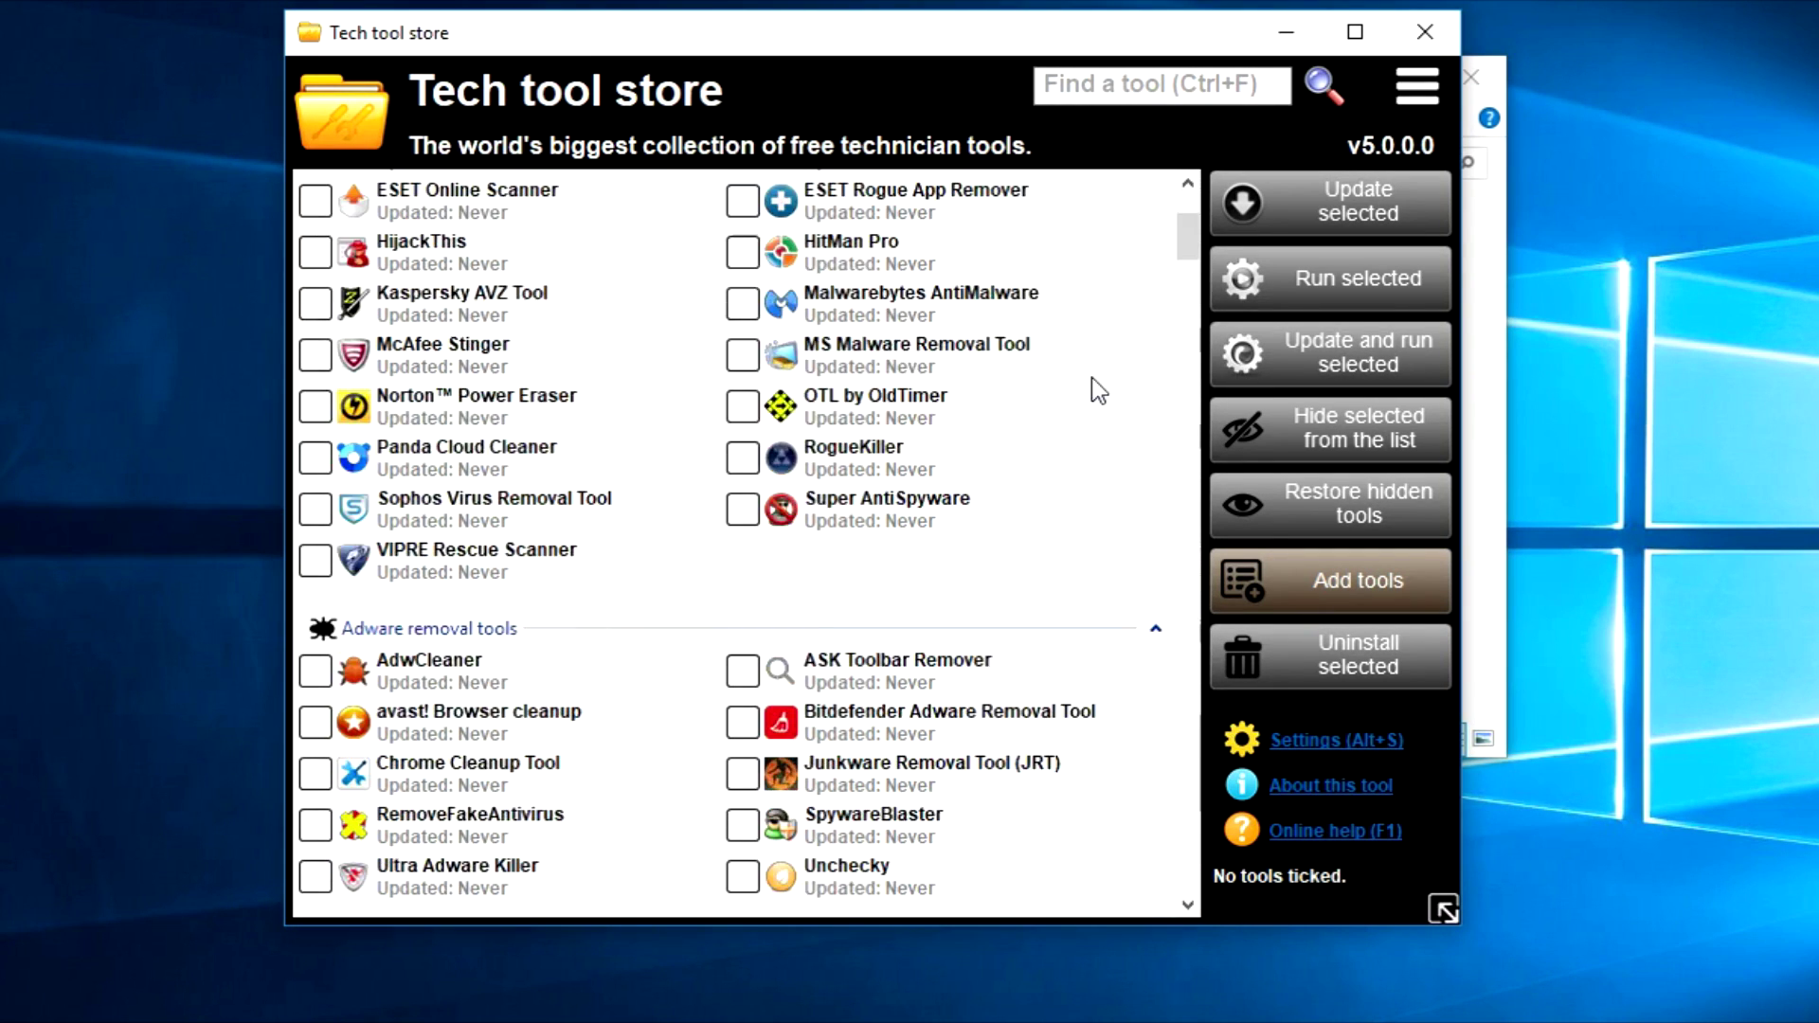
pyautogui.scroll(-10, 1091, 384)
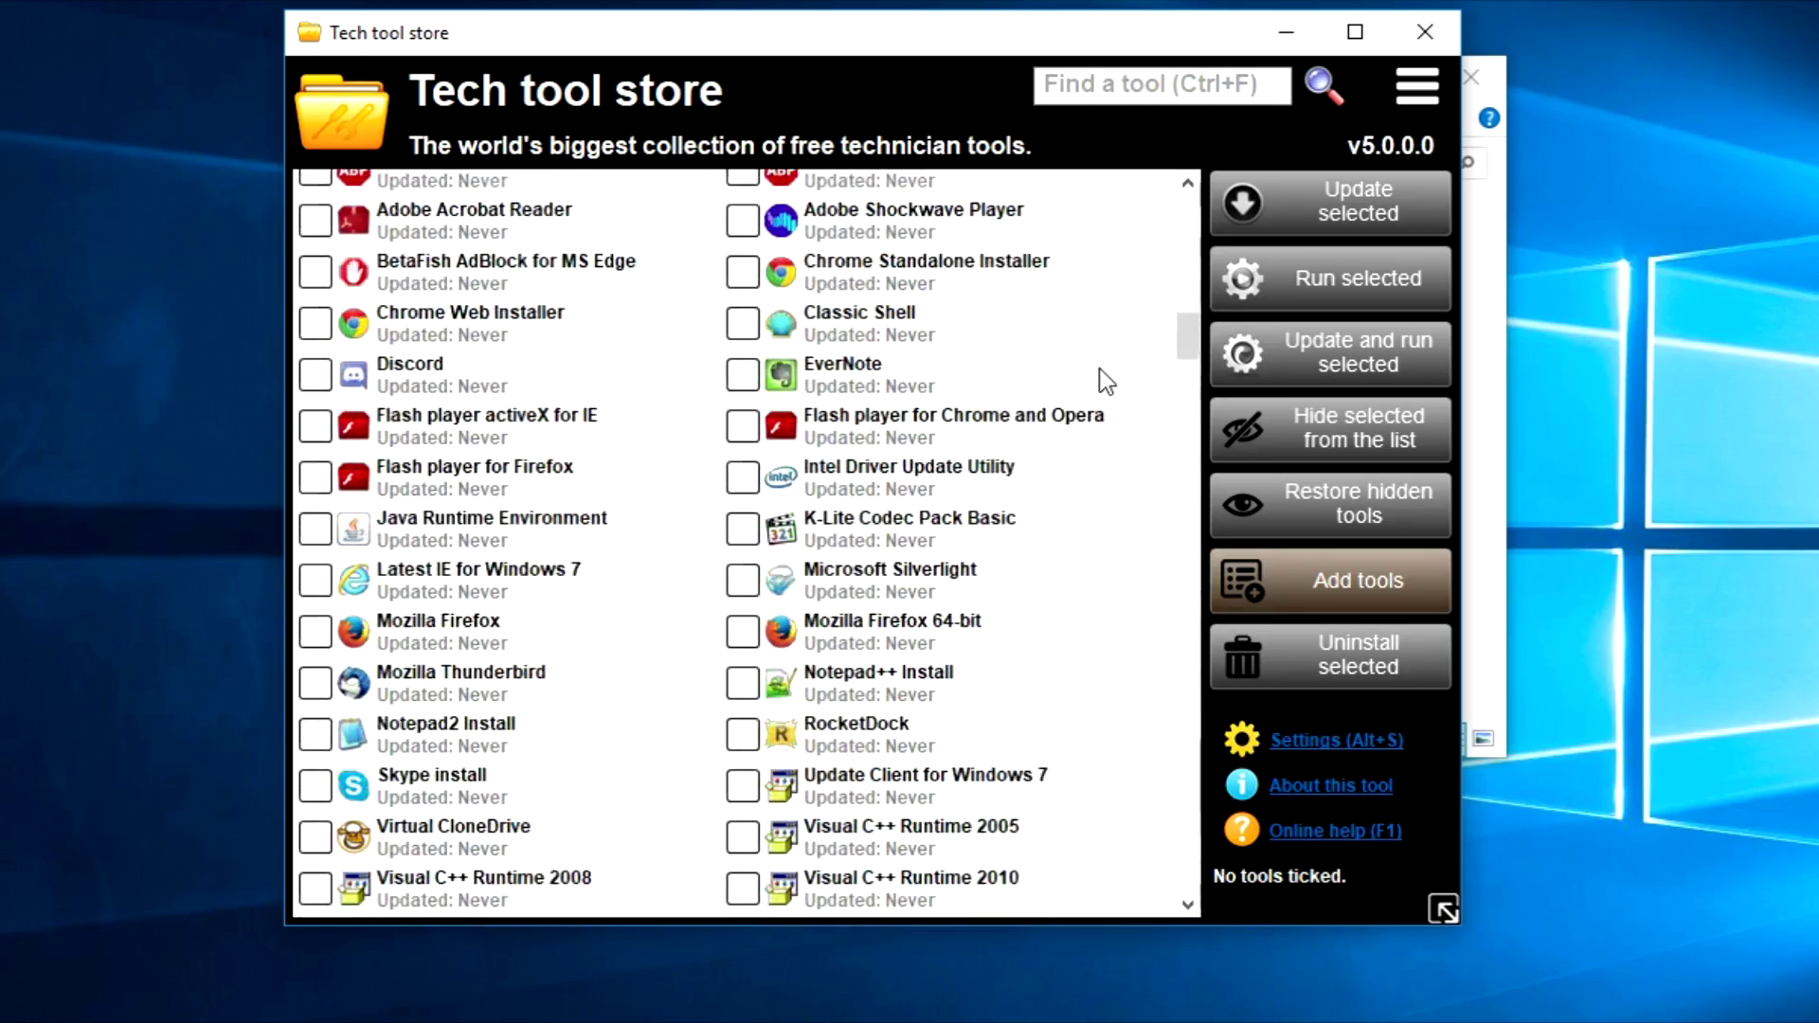
pyautogui.scroll(-12, 1095, 384)
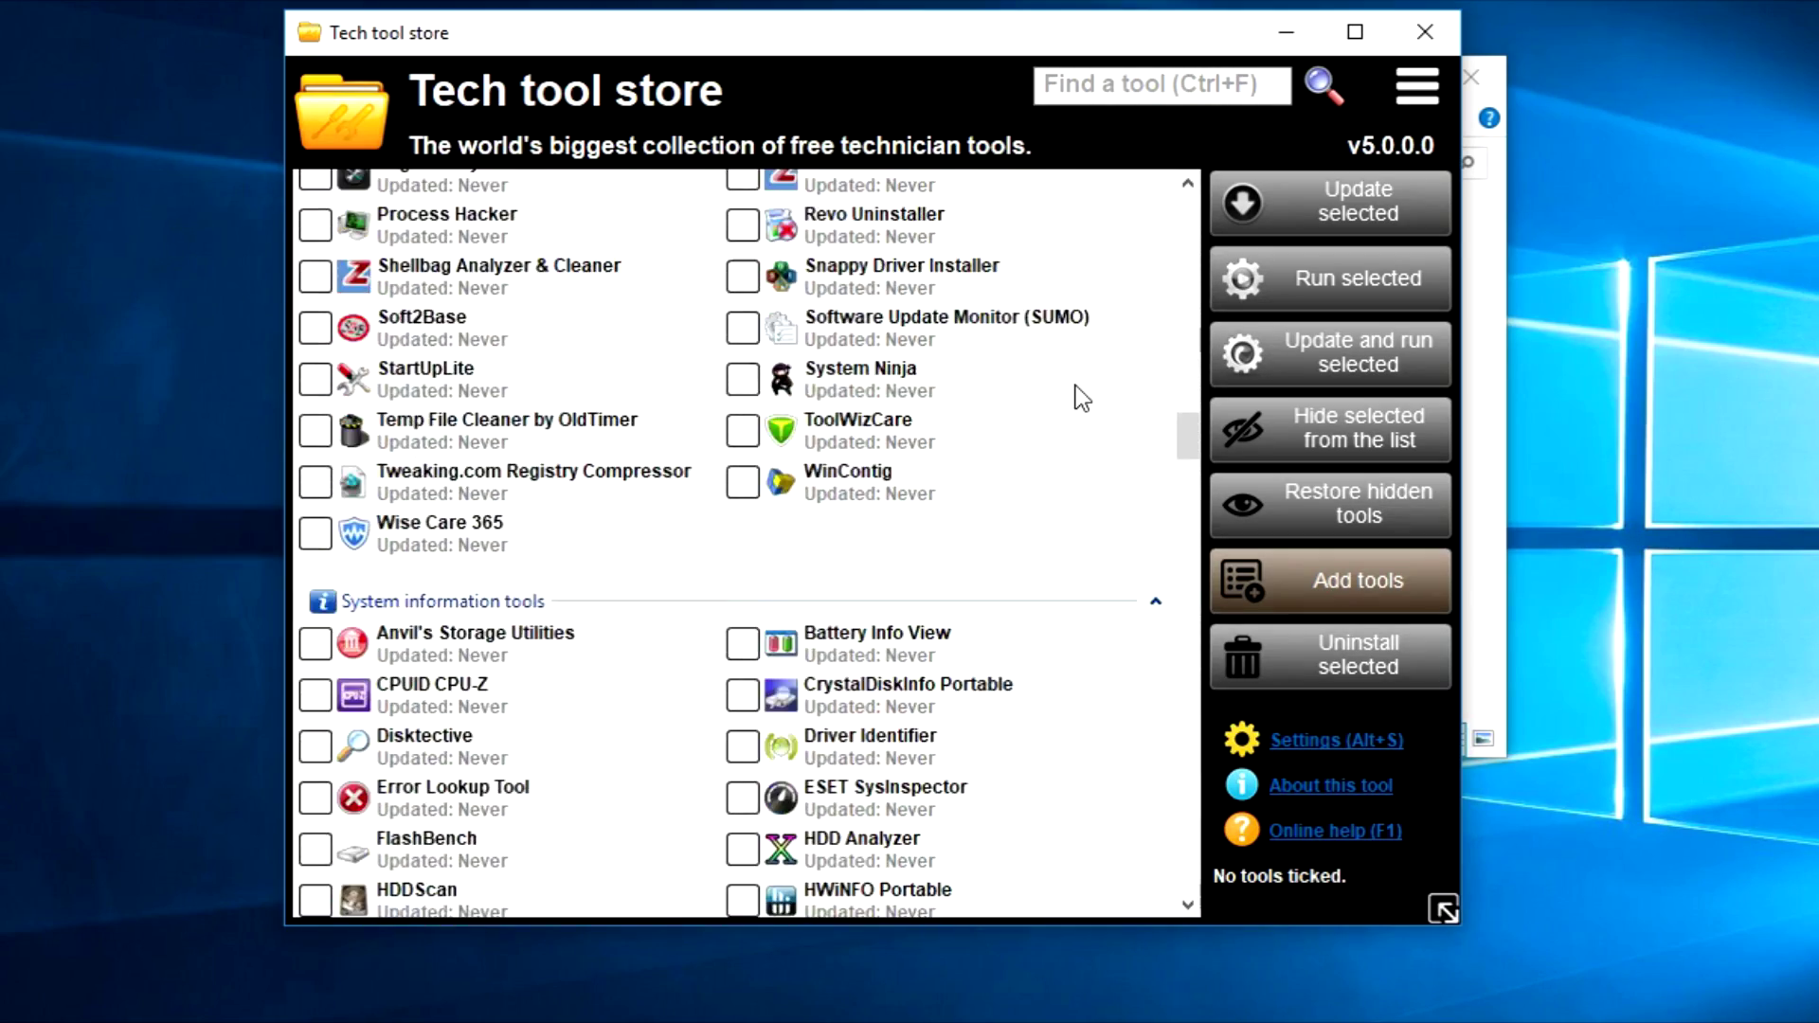
pyautogui.scroll(-12, 1080, 384)
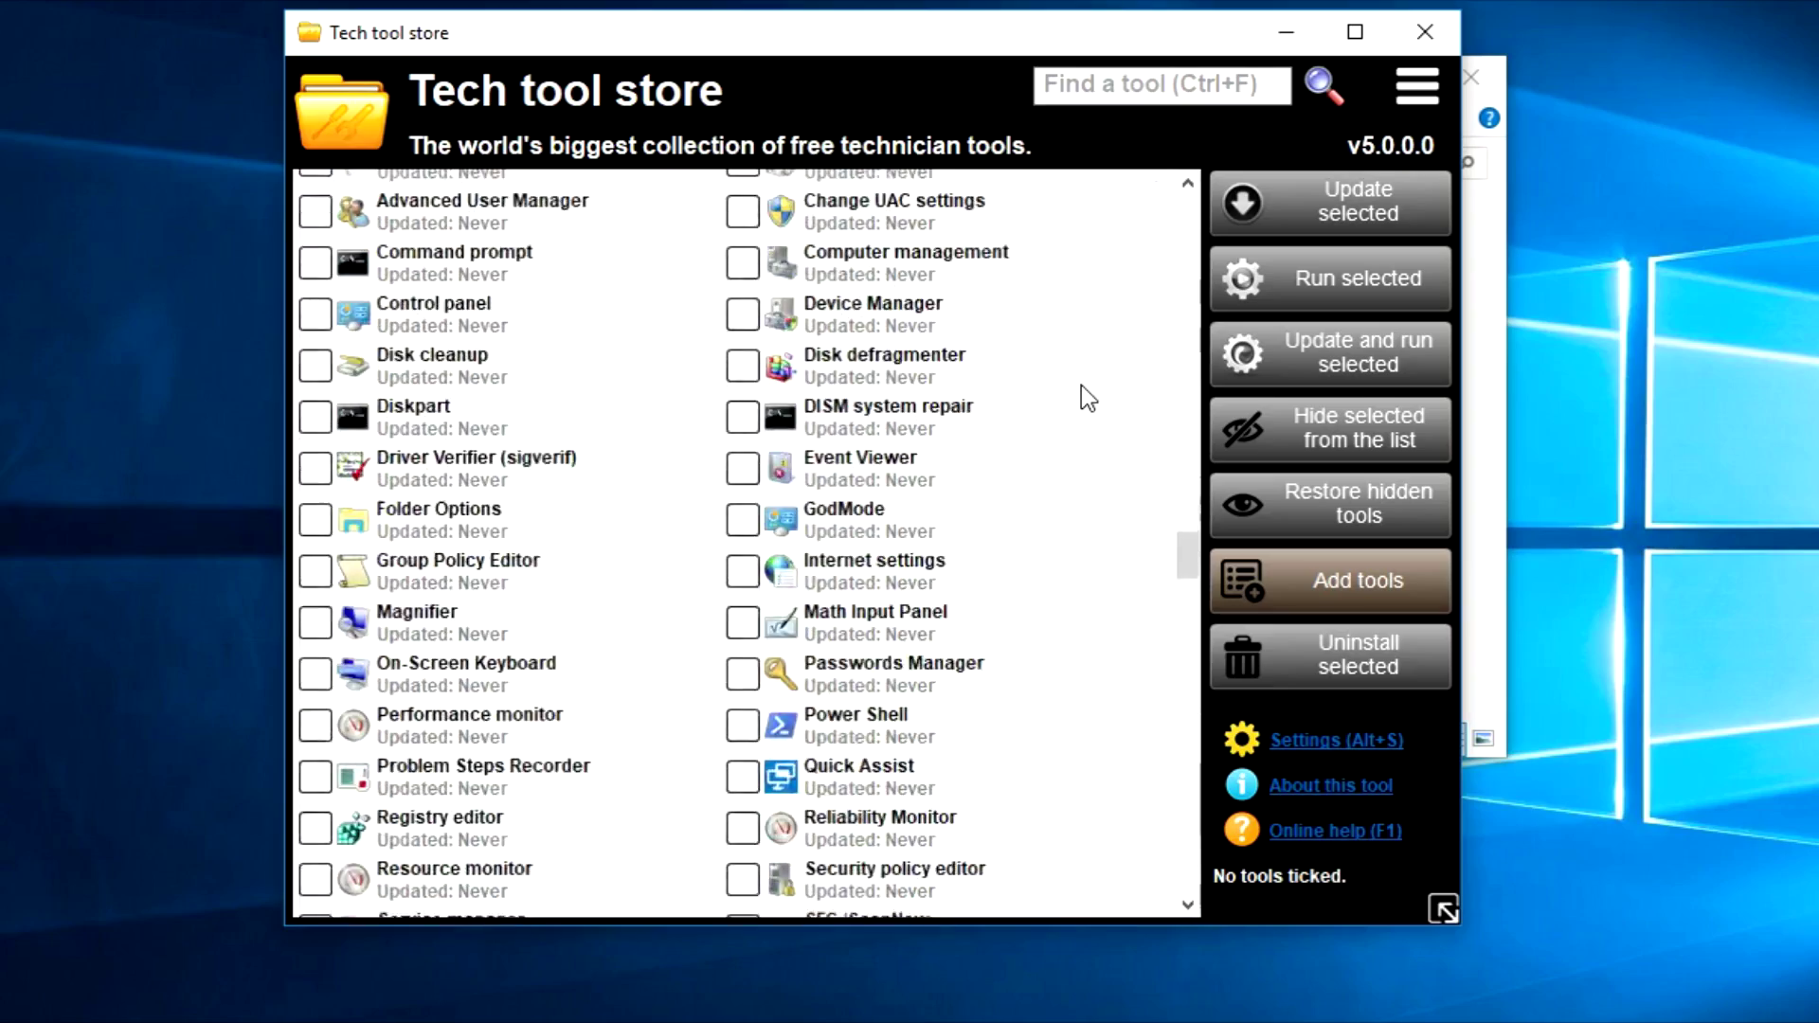
pyautogui.scroll(-15, 1089, 398)
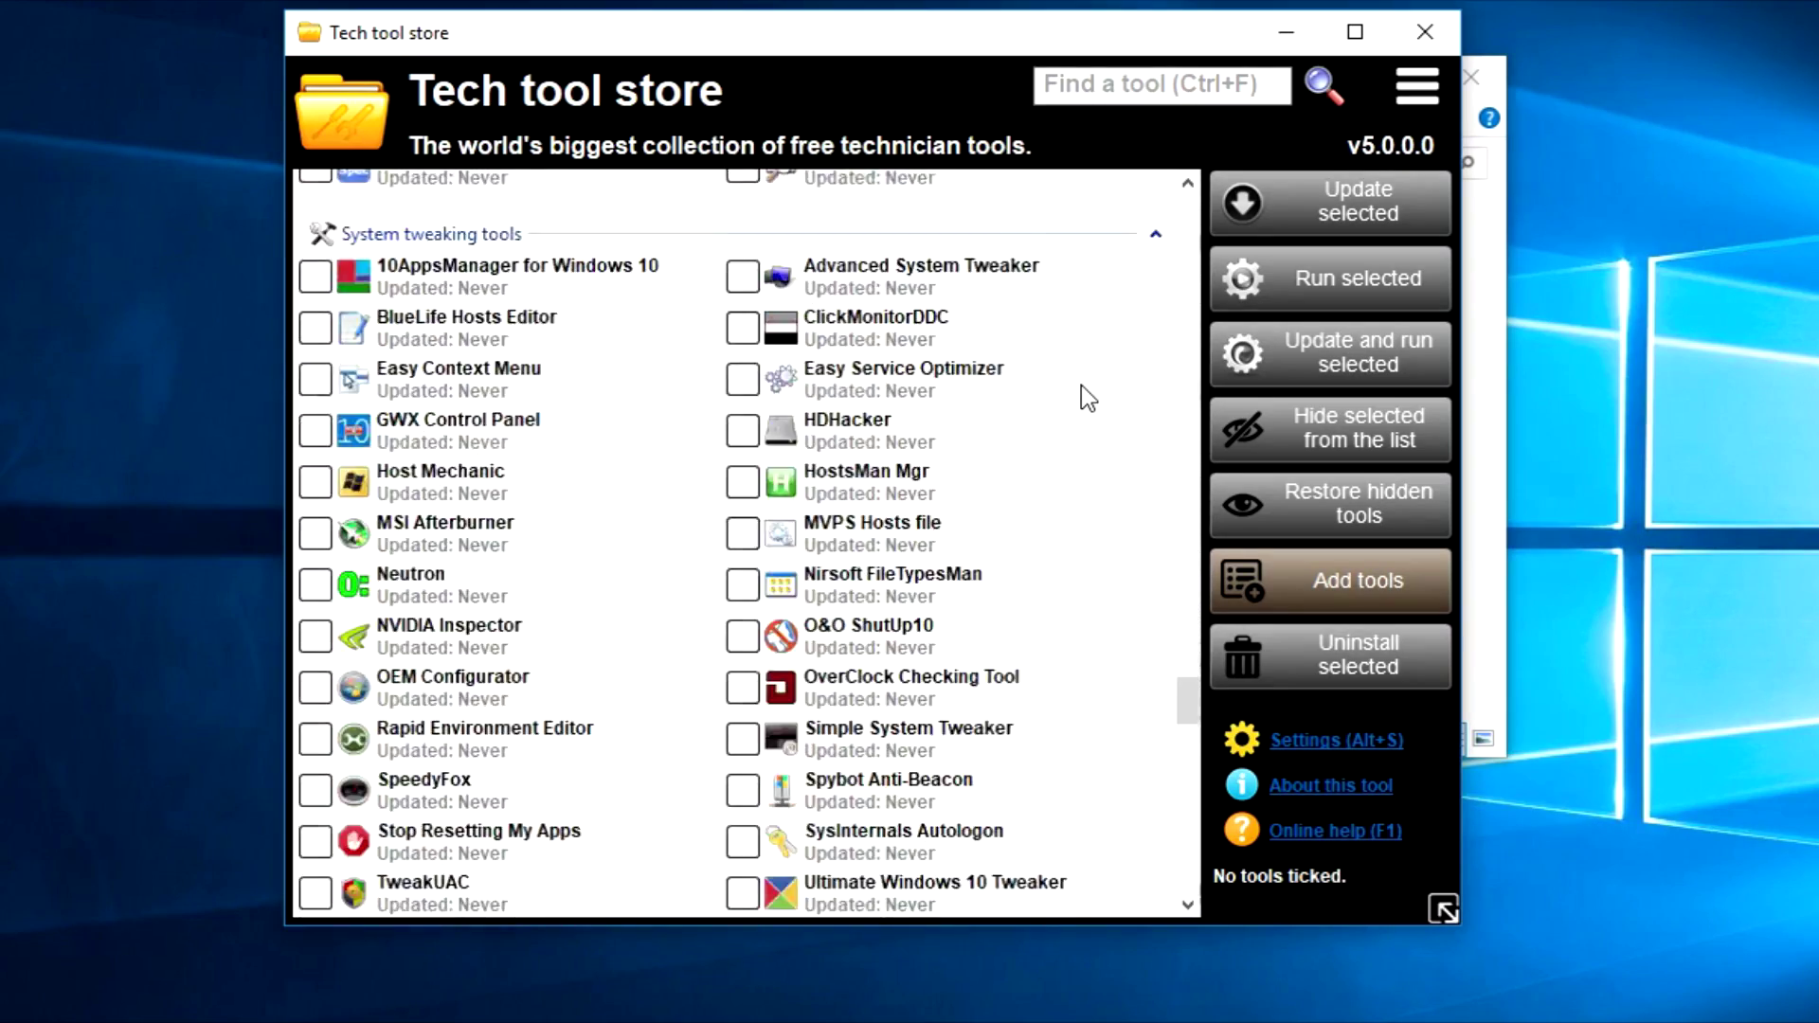
pyautogui.scroll(-5, 1090, 398)
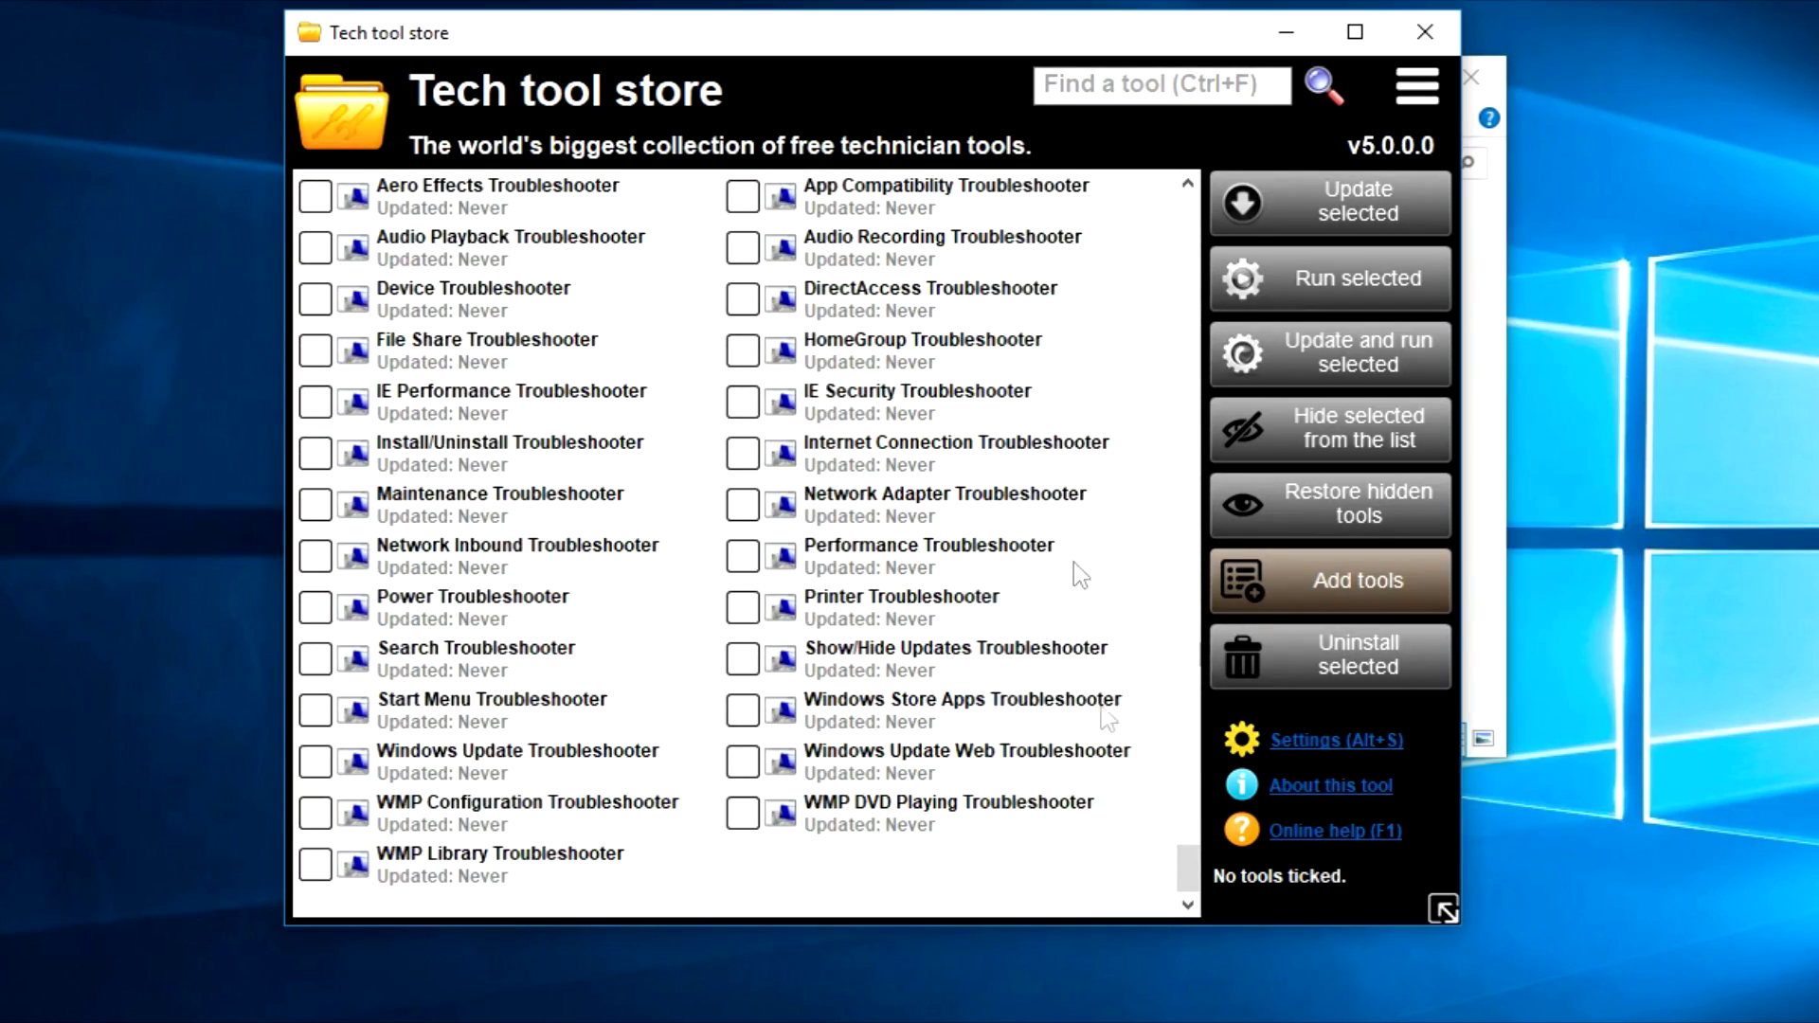
pyautogui.moveTo(1182, 879); pyautogui.dragTo(1237, 246)
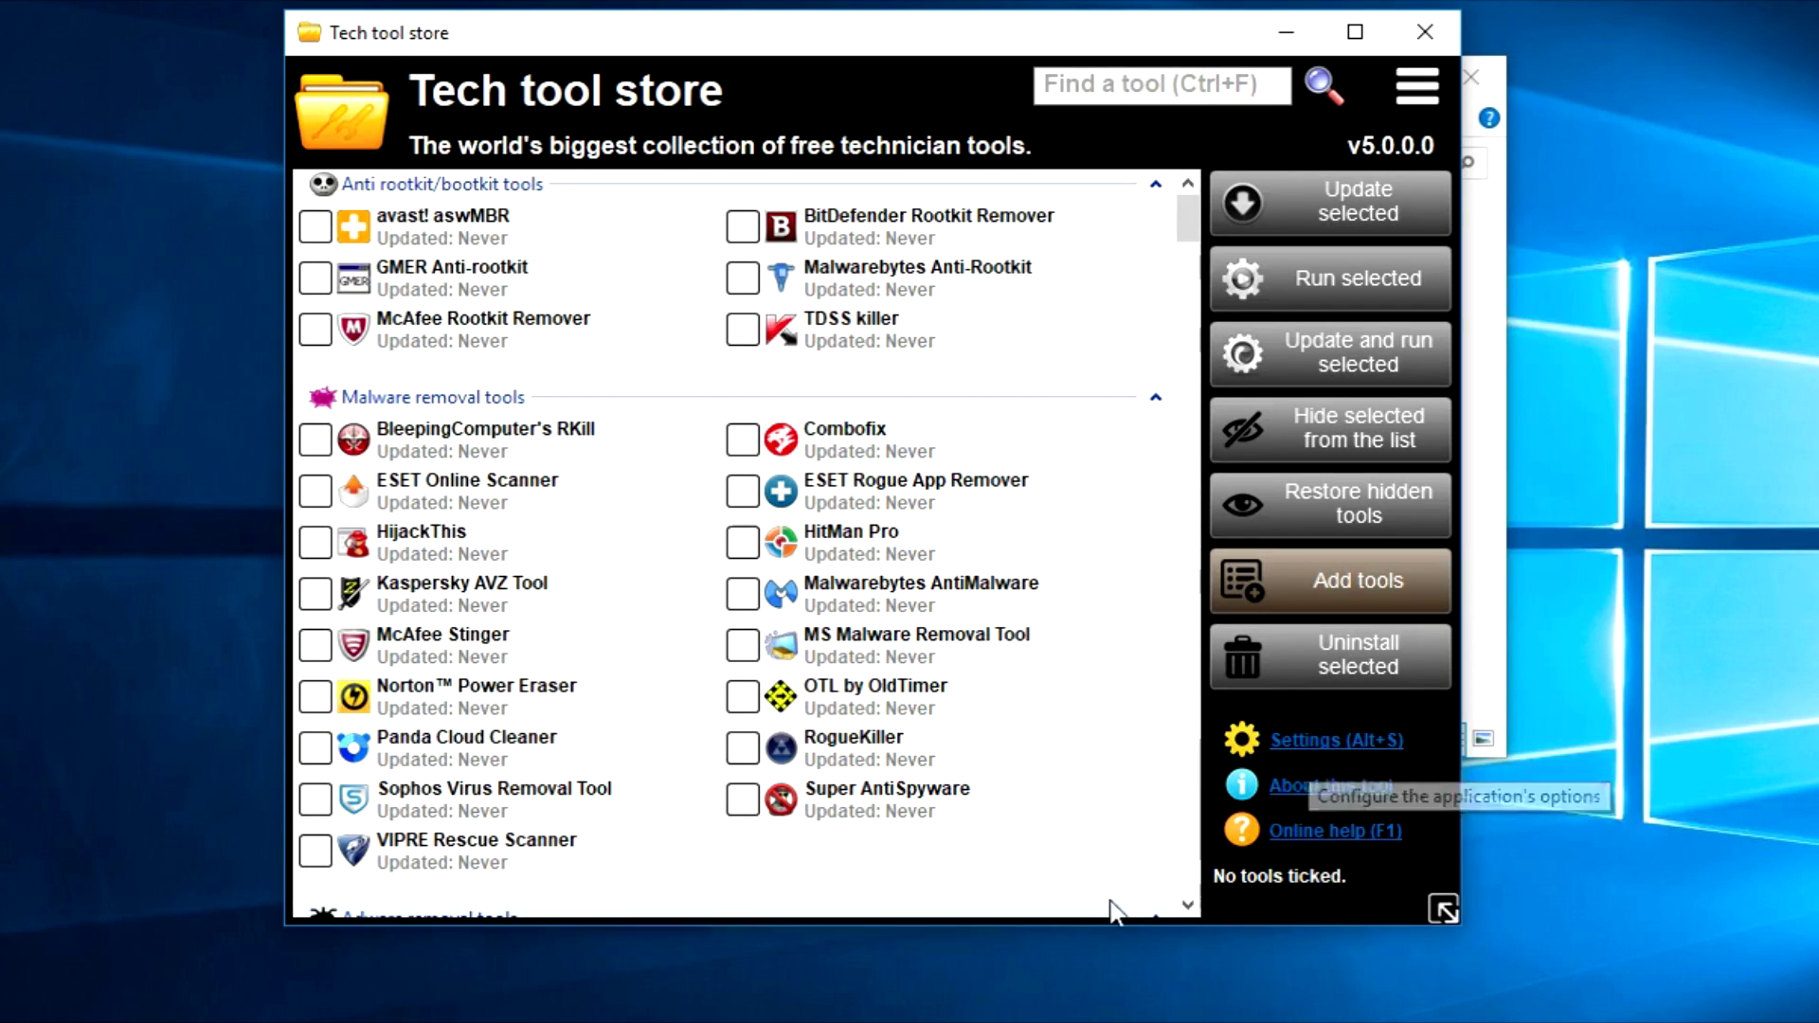
# Open the application settings and examine the license information, acquisition and activation options.
pyautogui.click(1321, 748)
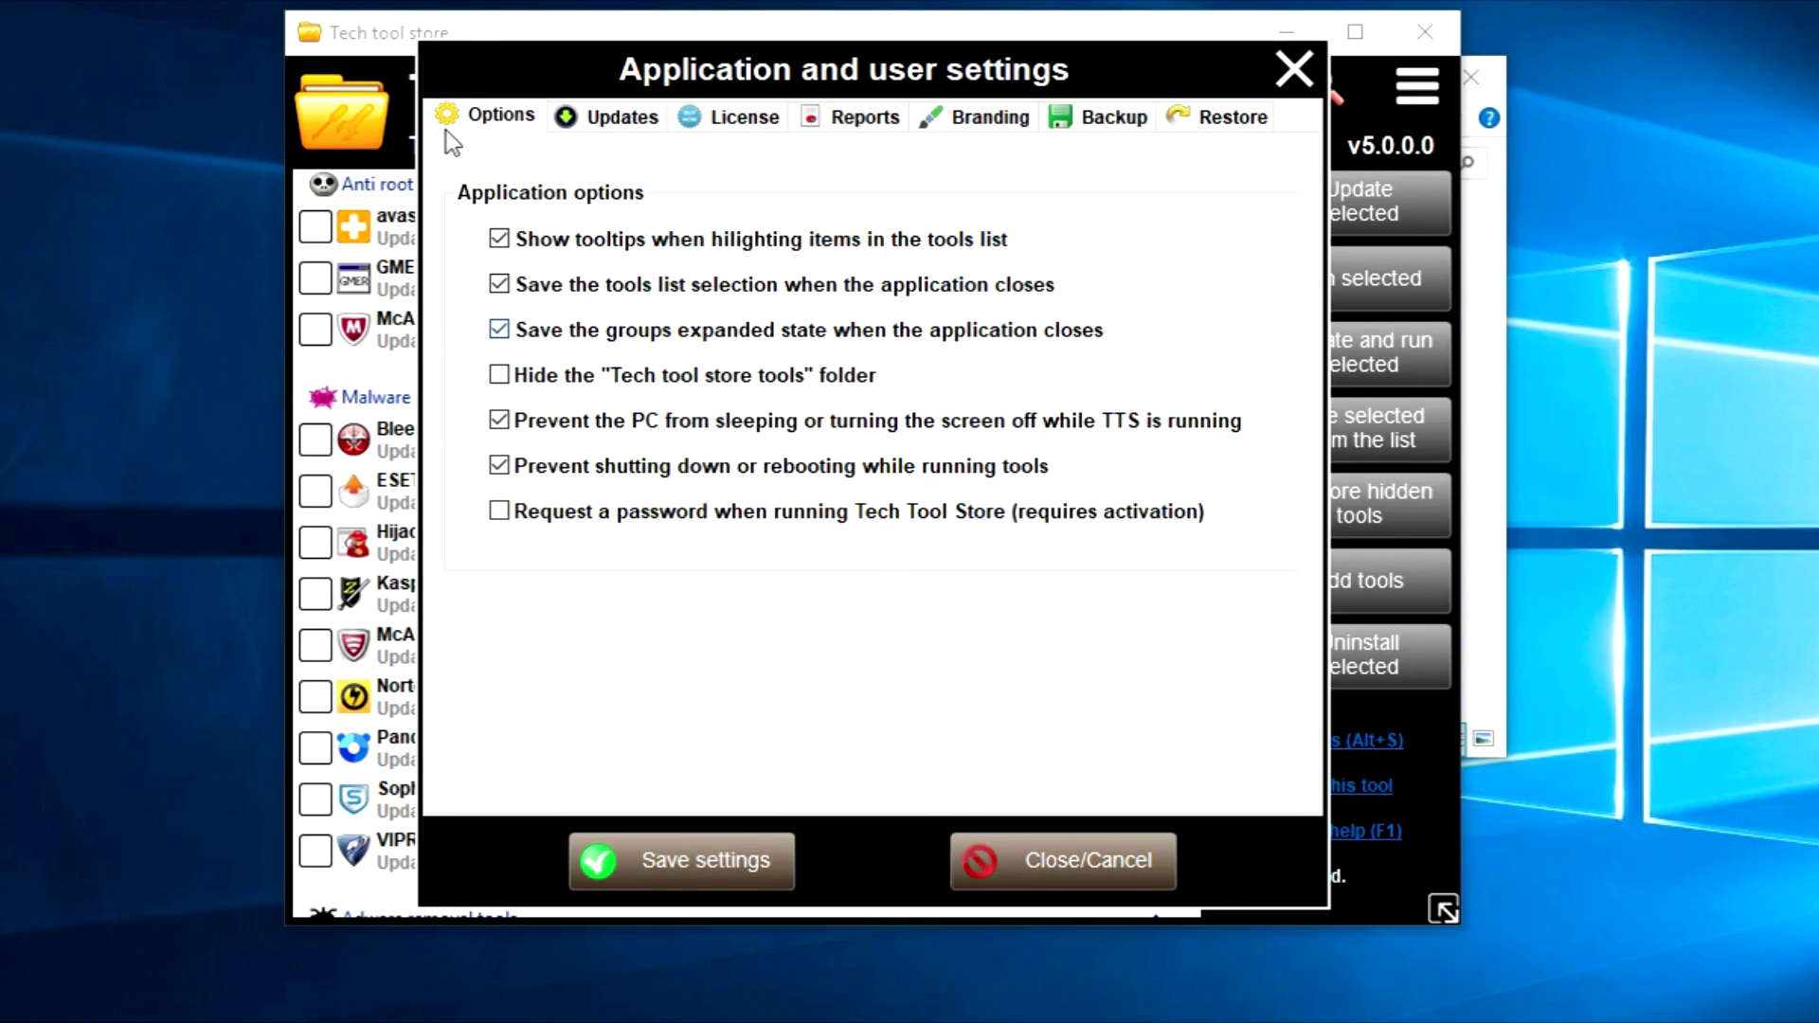
pyautogui.click(746, 127)
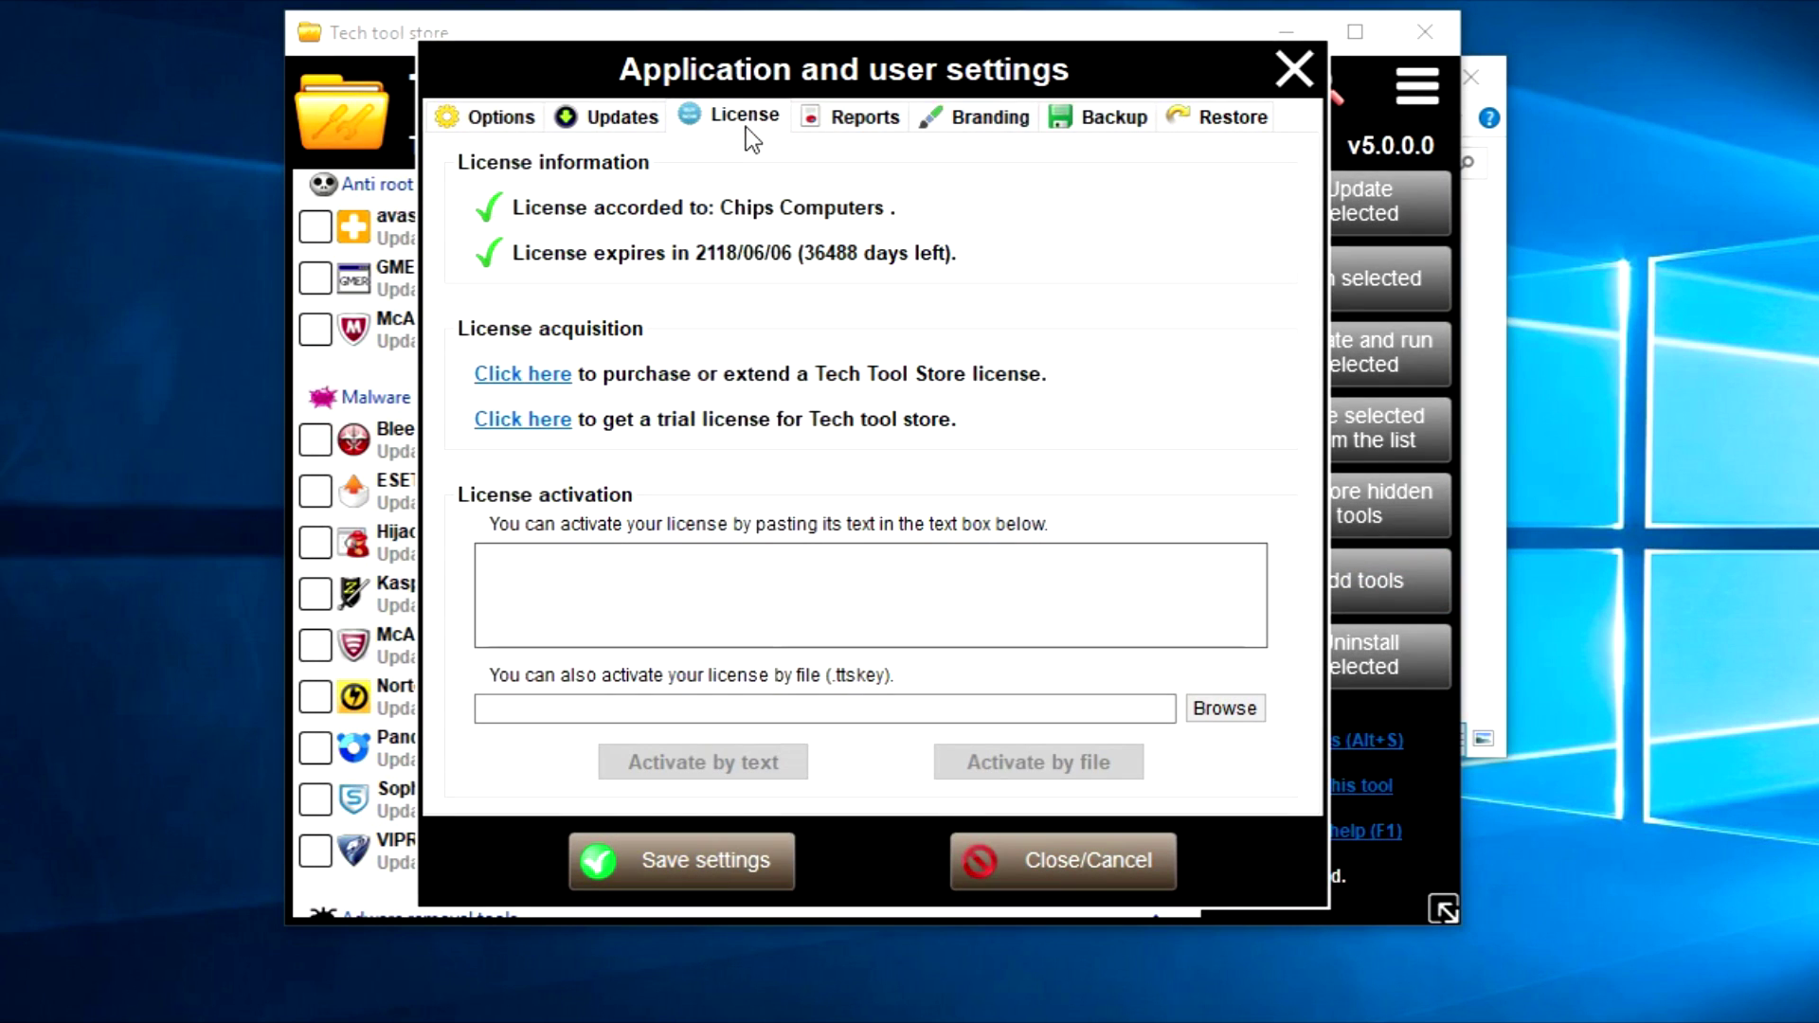
pyautogui.click(549, 584)
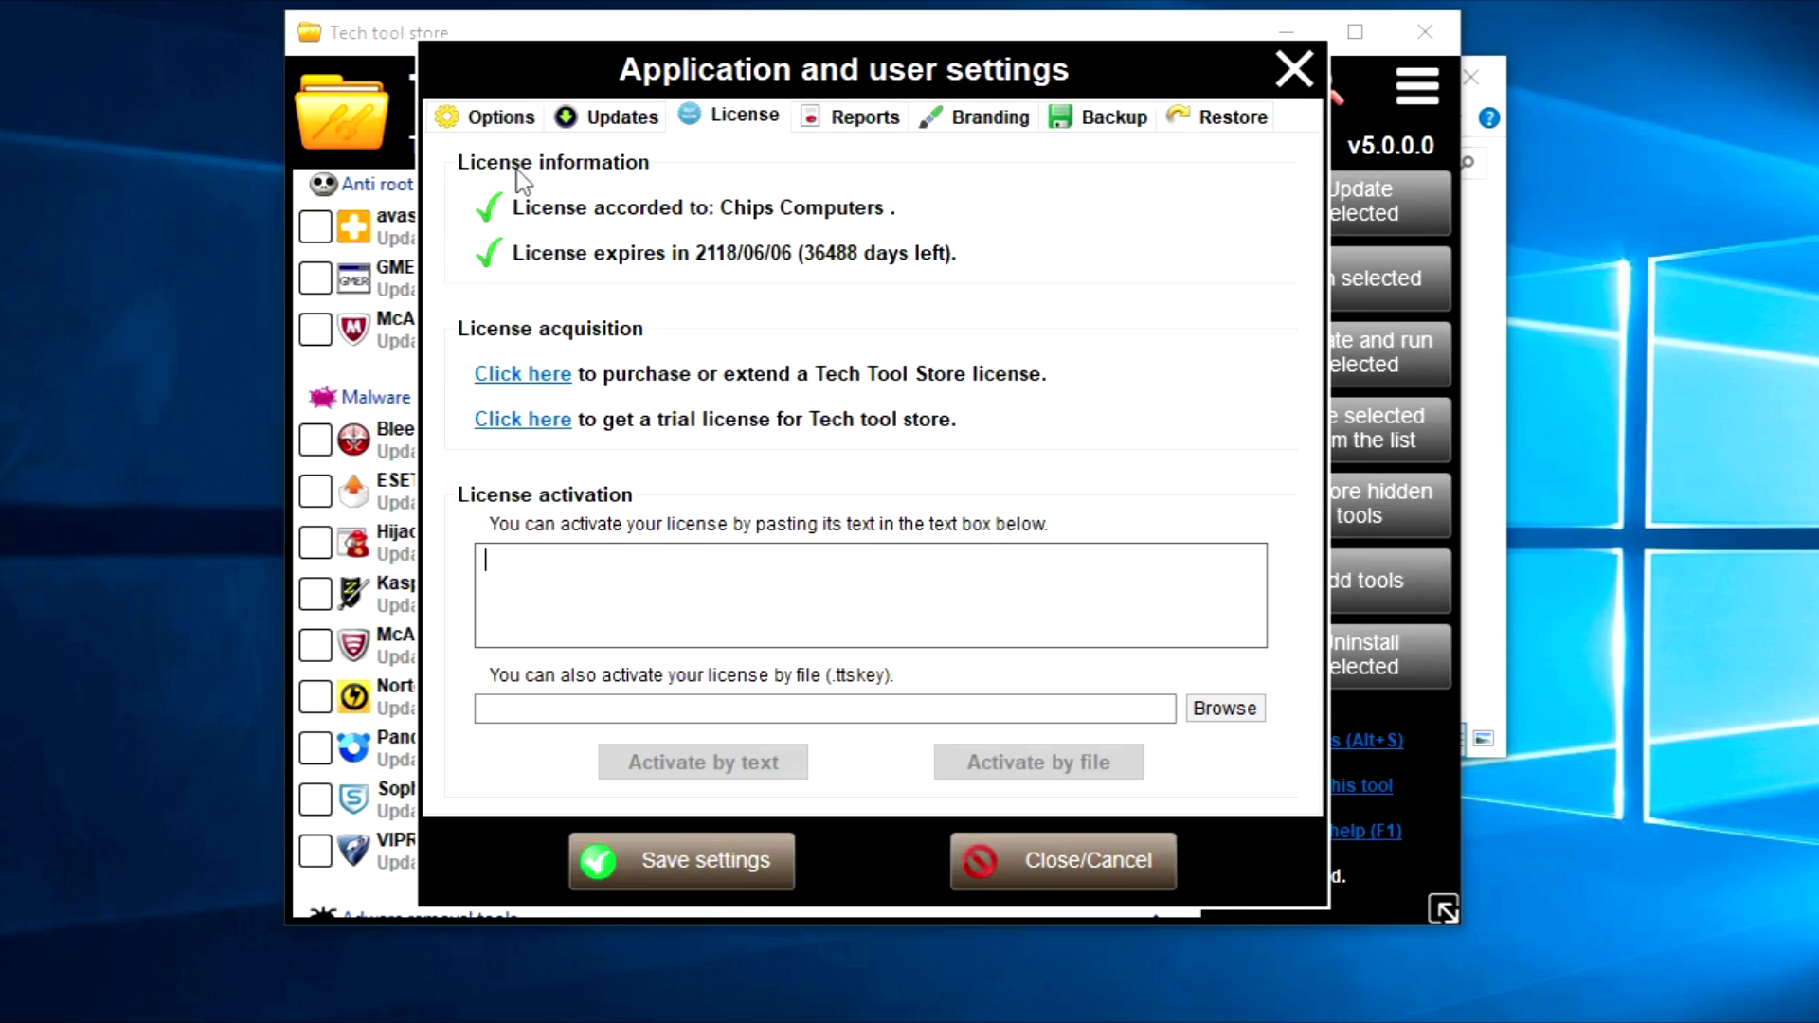
# Review the general application options, the update checks, the license page and the HTML reporting settings.
pyautogui.click(502, 118)
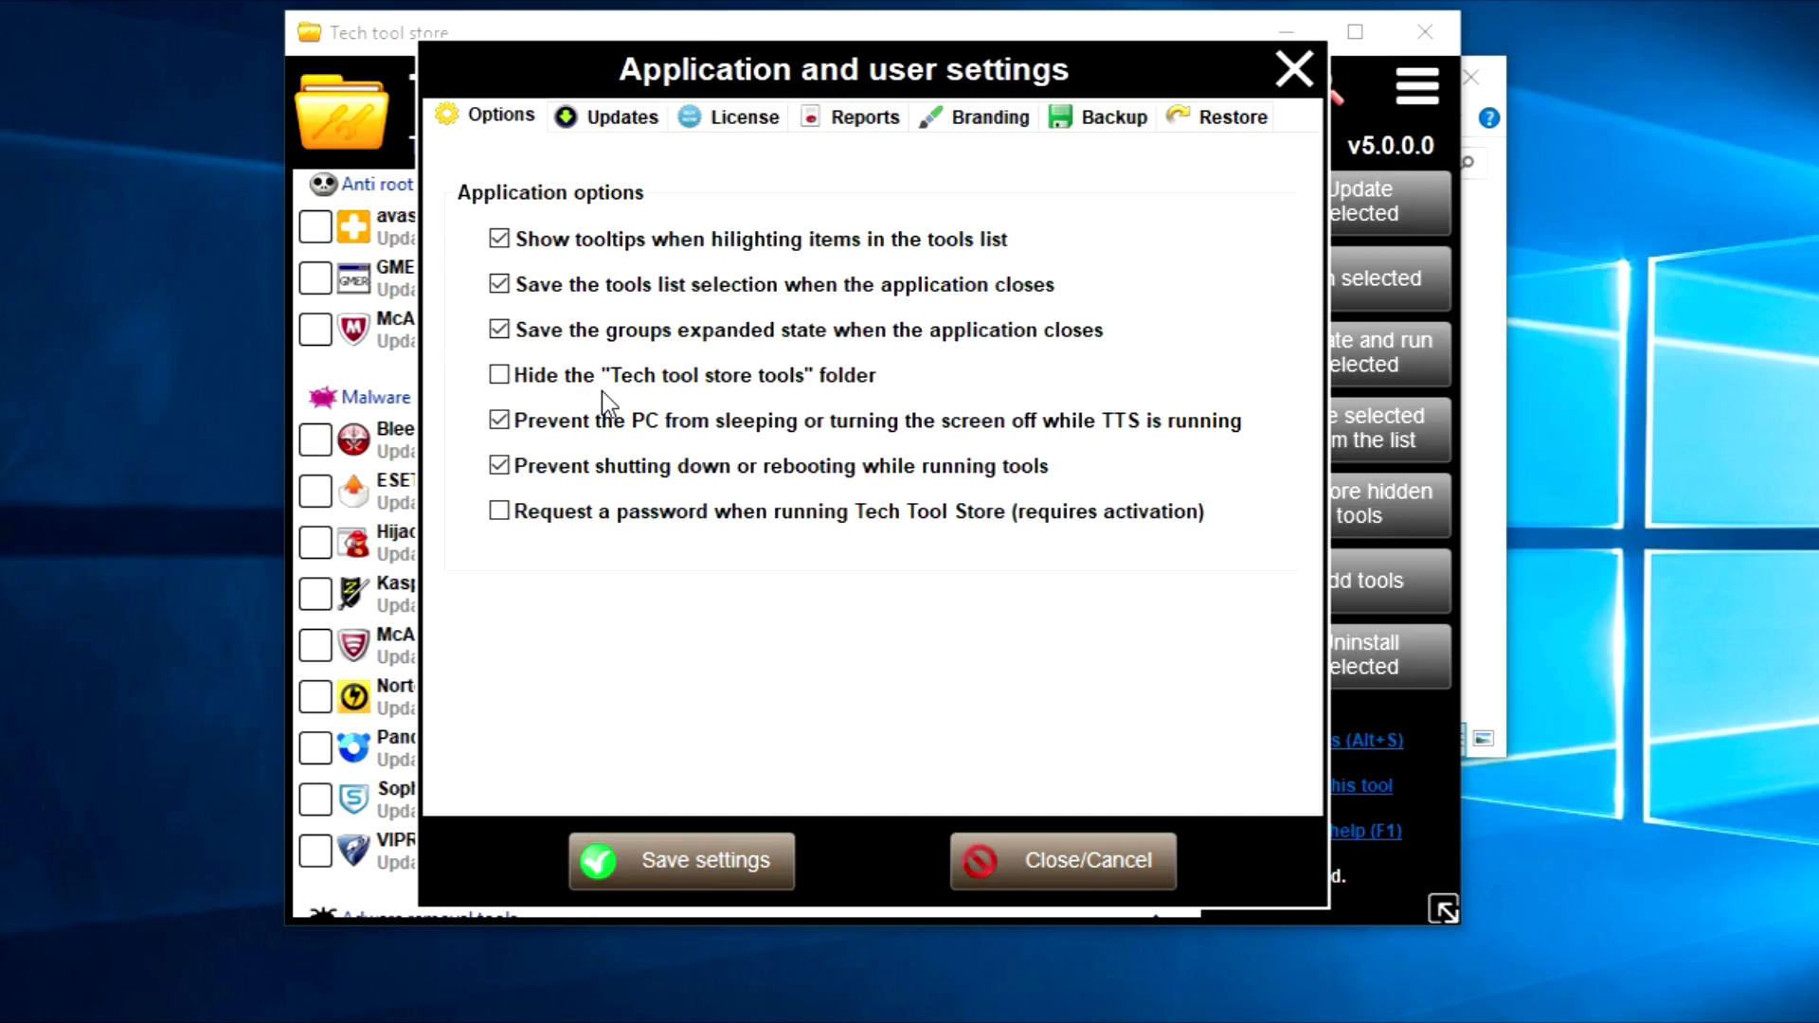
pyautogui.click(650, 117)
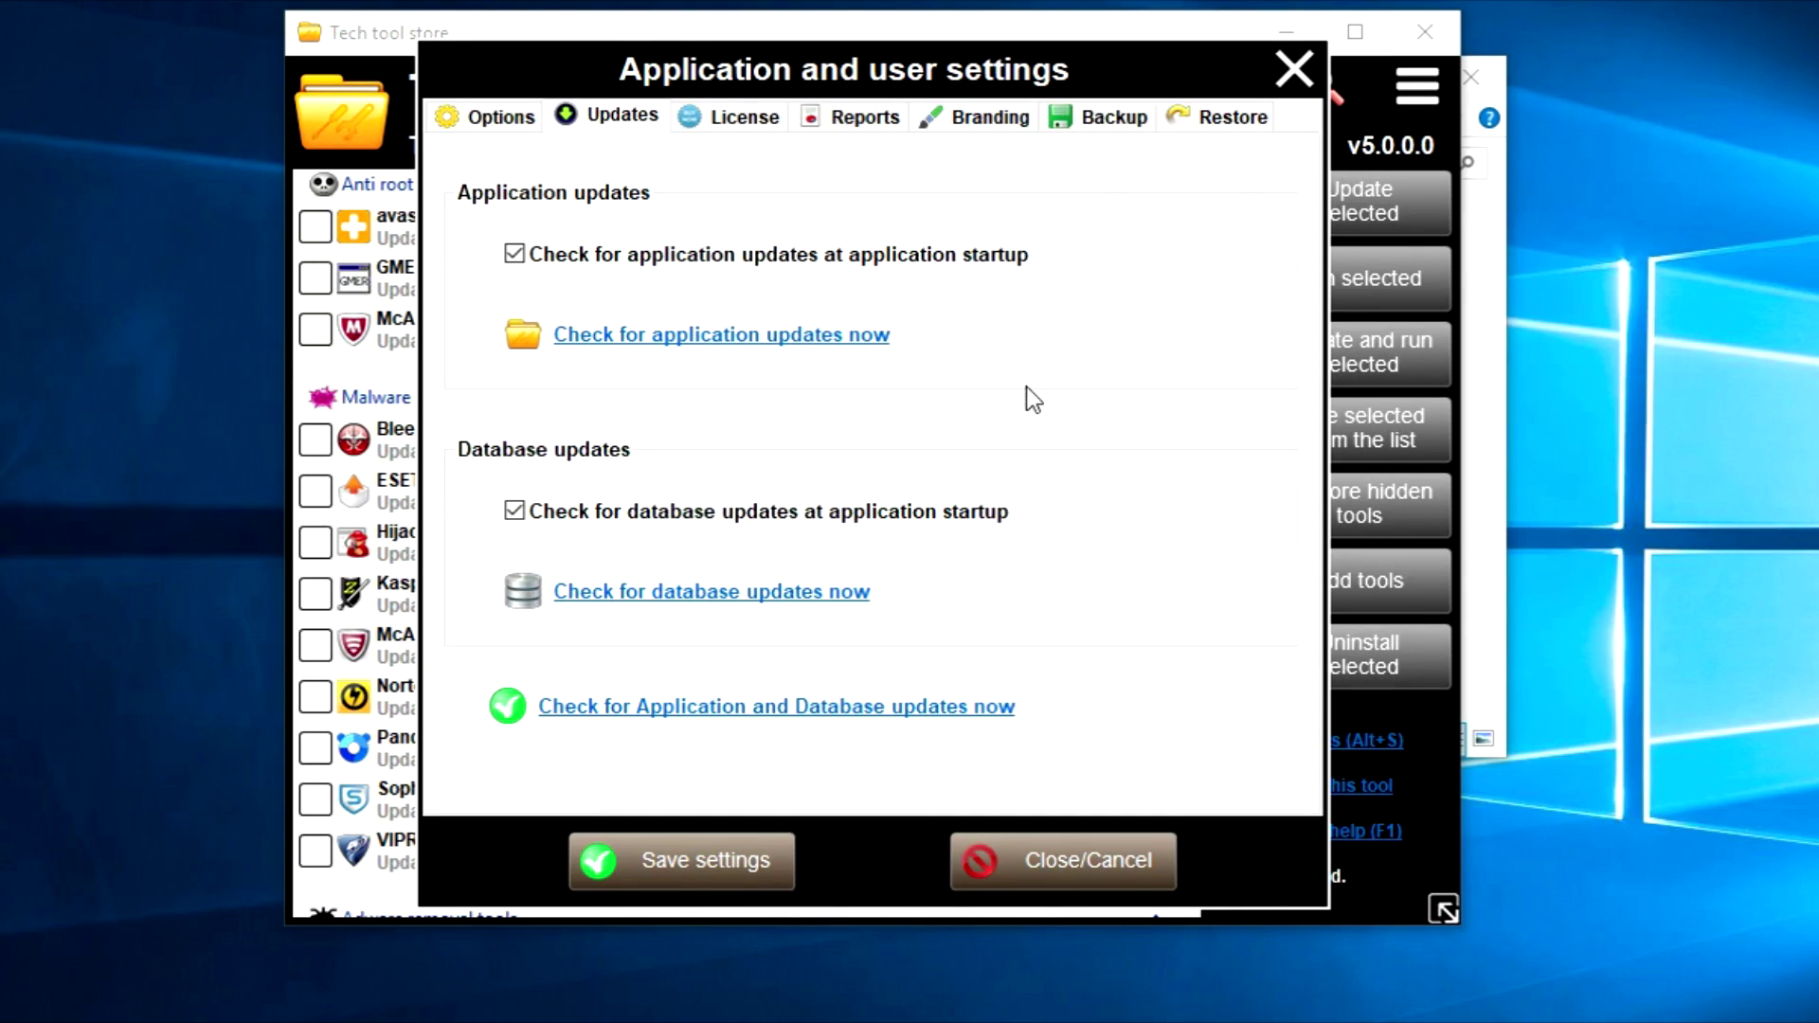
pyautogui.click(760, 124)
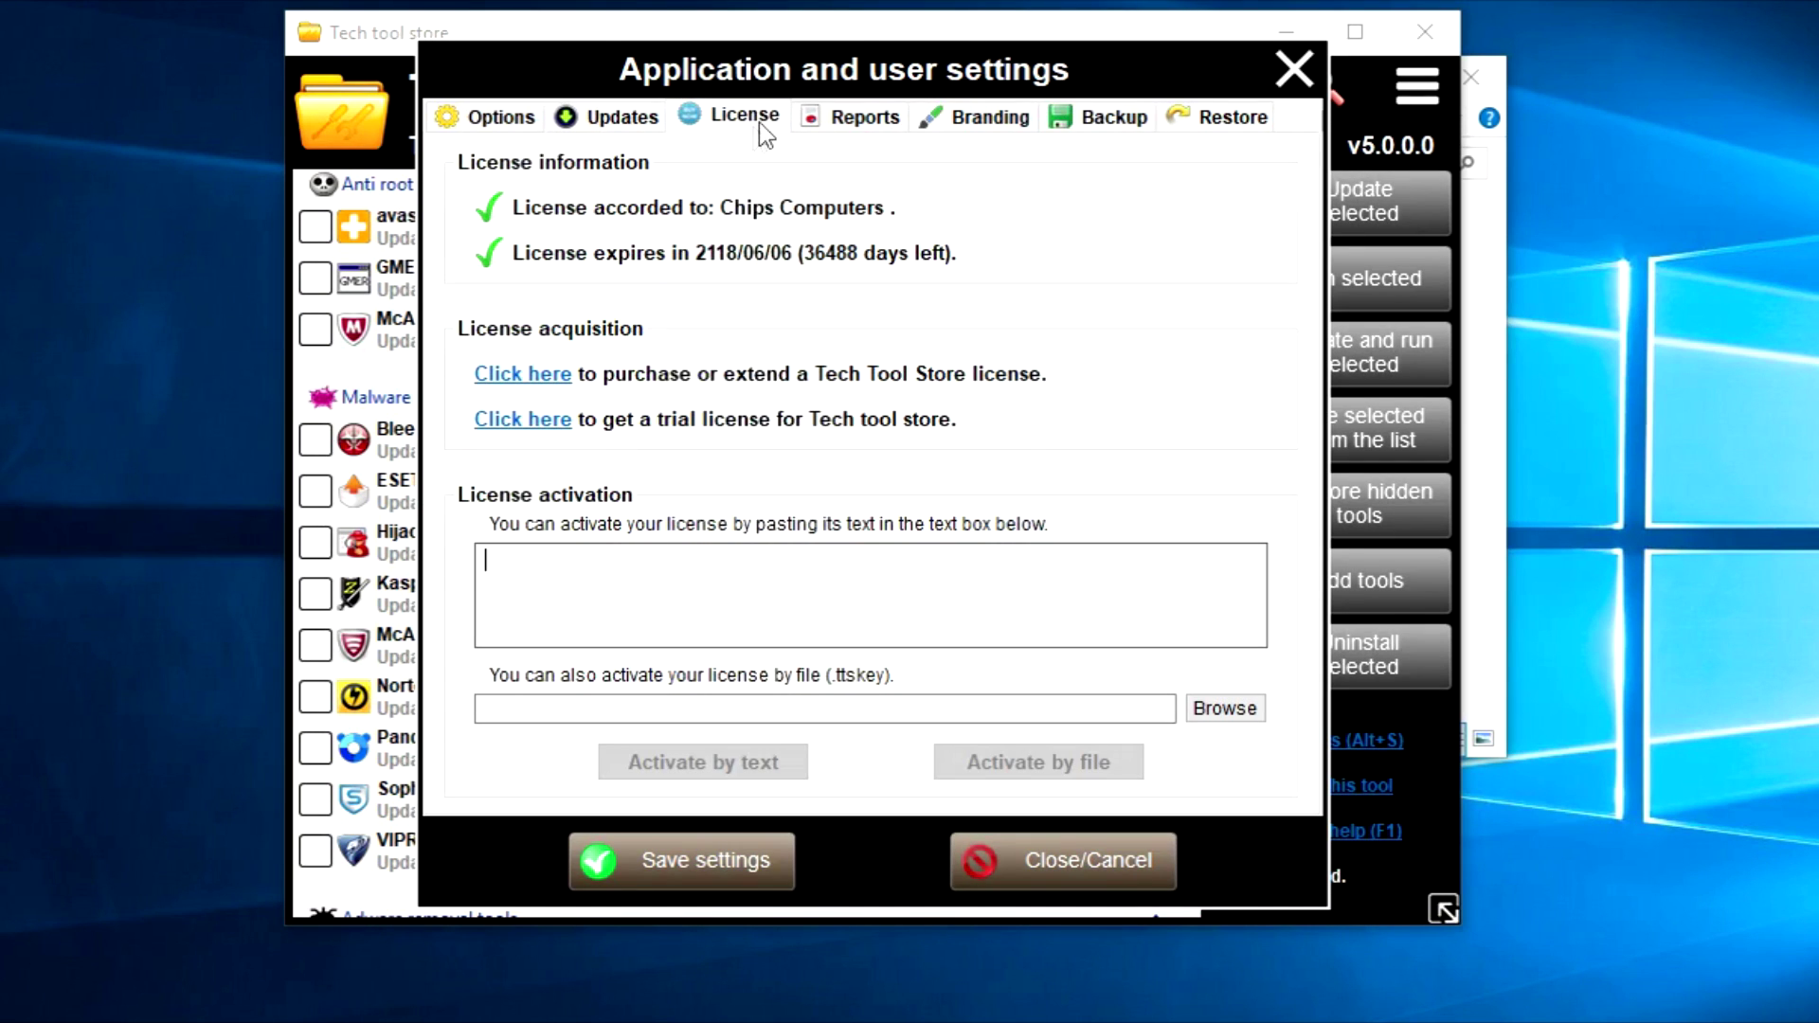
pyautogui.click(848, 127)
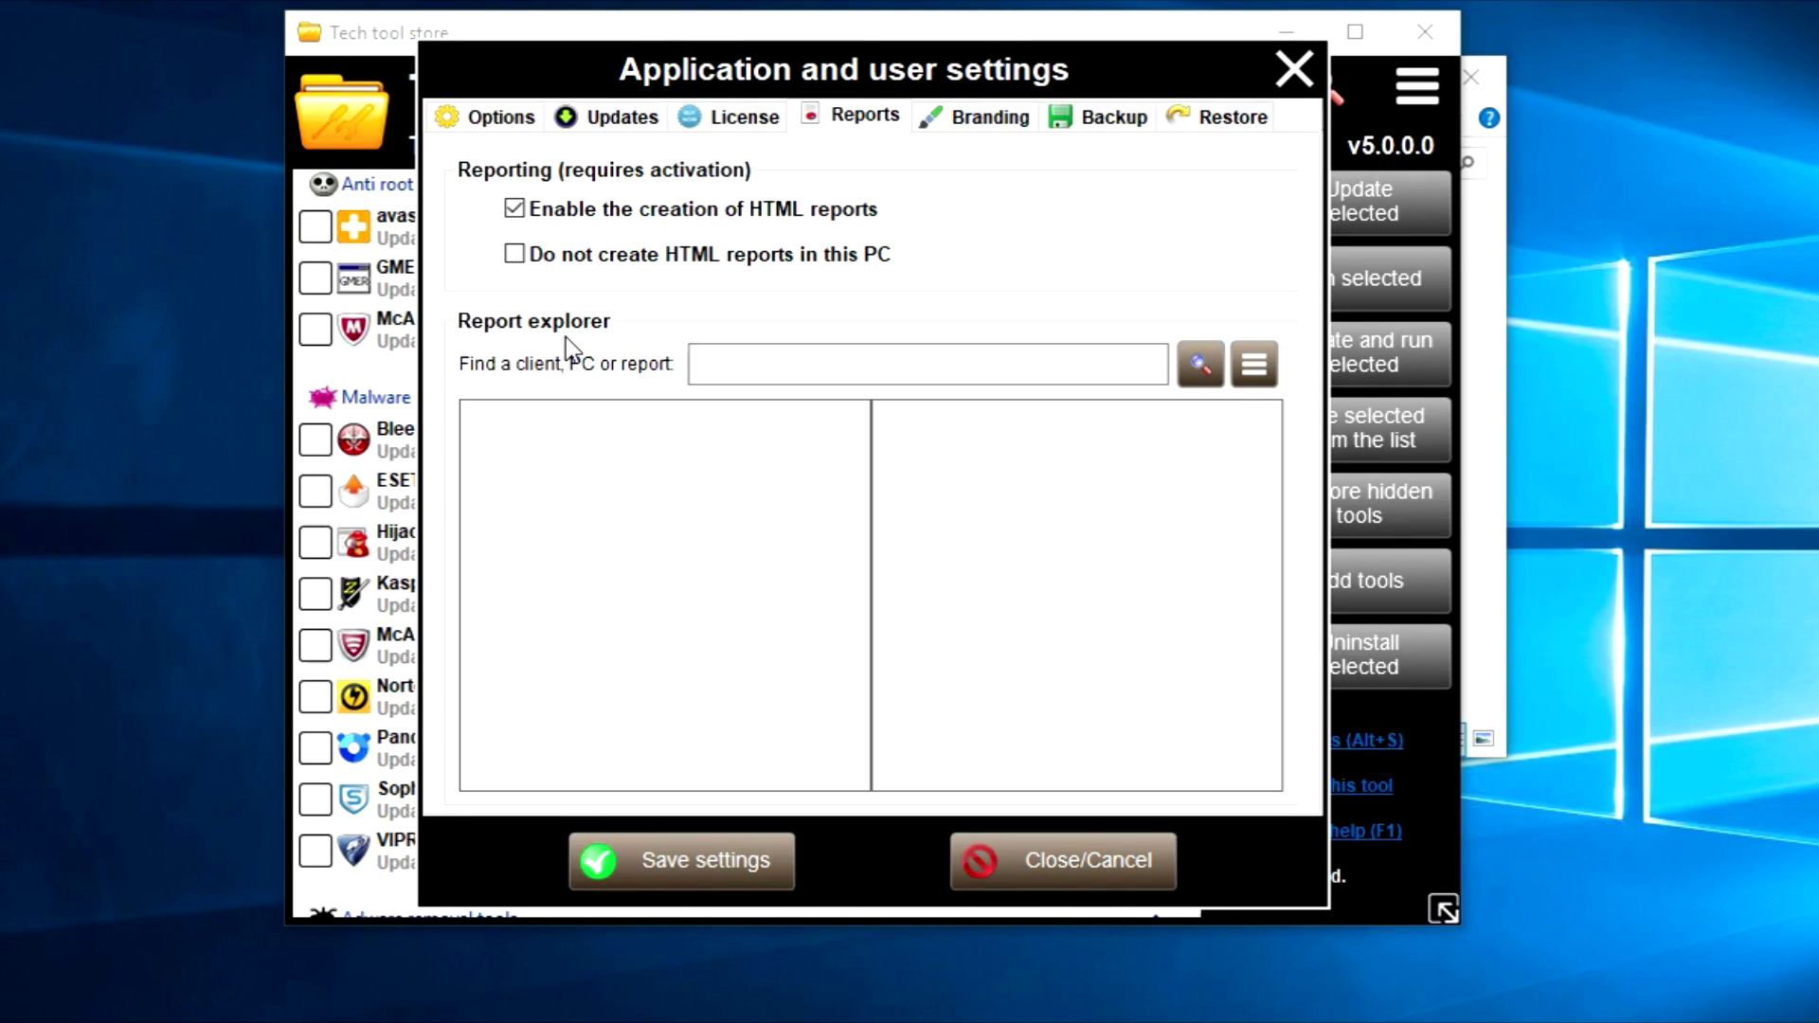
# Examine the branding settings, including the customized icon, logo, title bar text, application name and description.
pyautogui.click(990, 121)
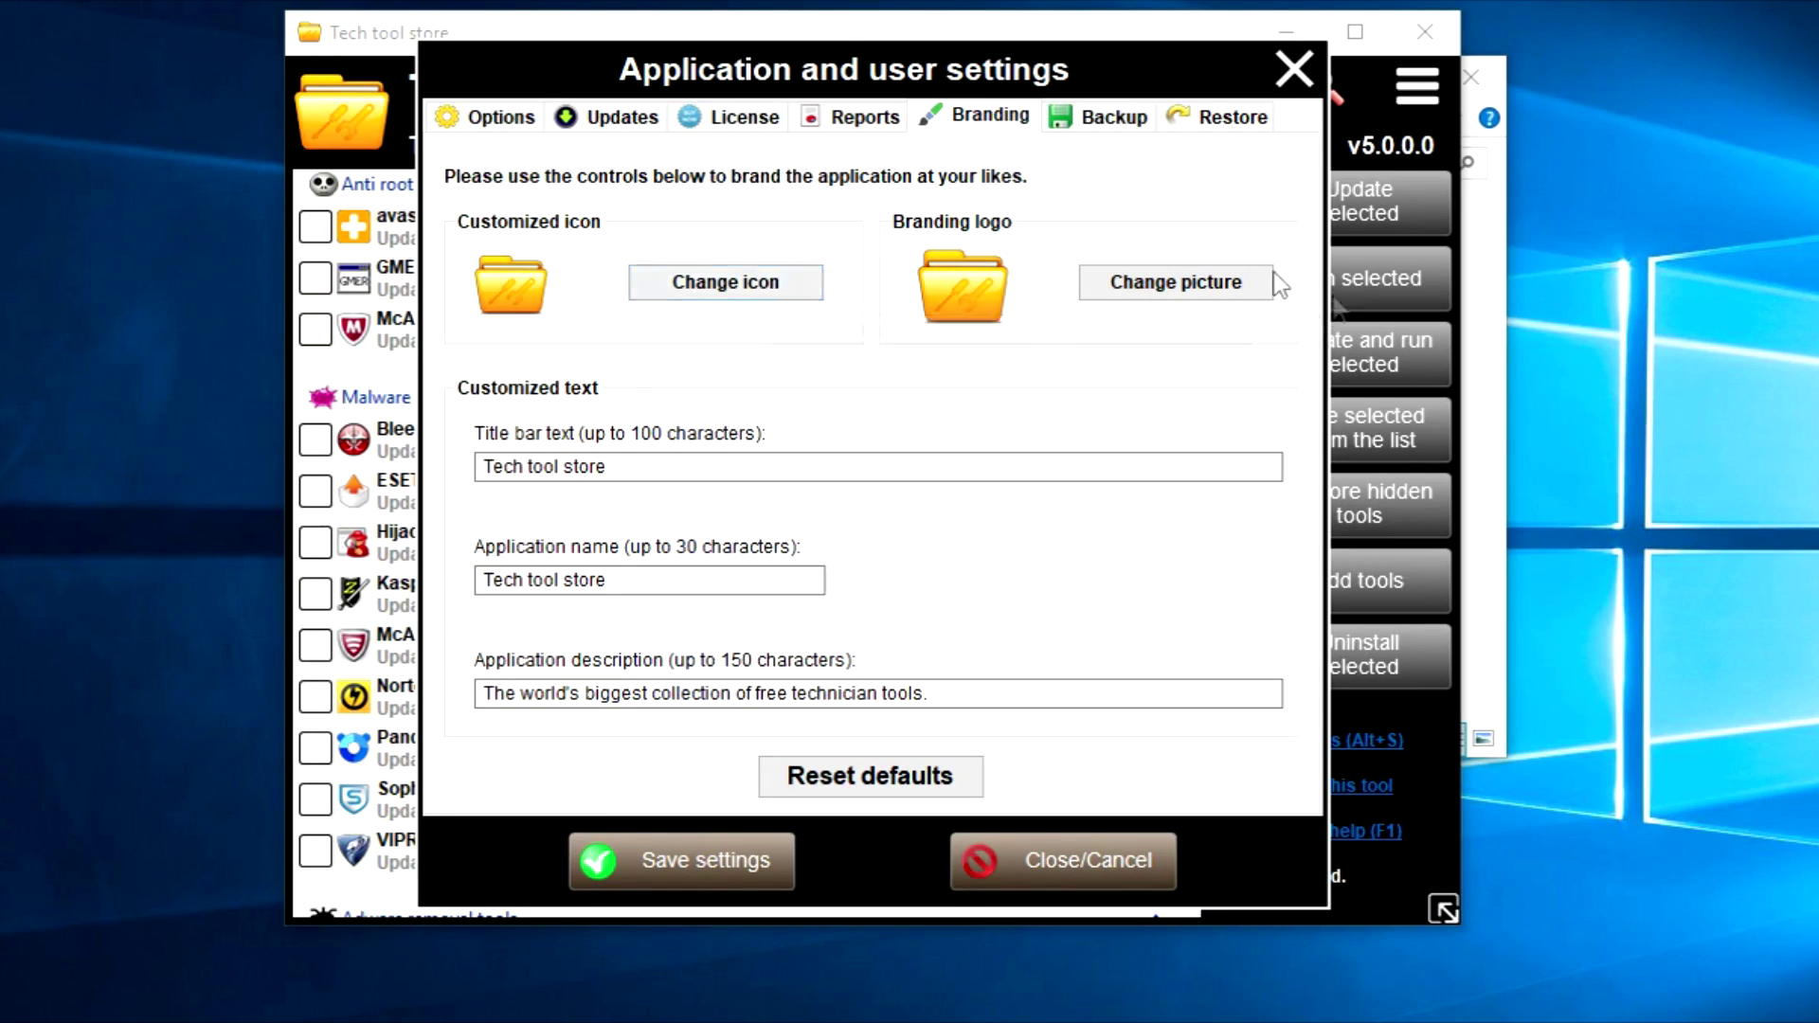
pyautogui.click(653, 467)
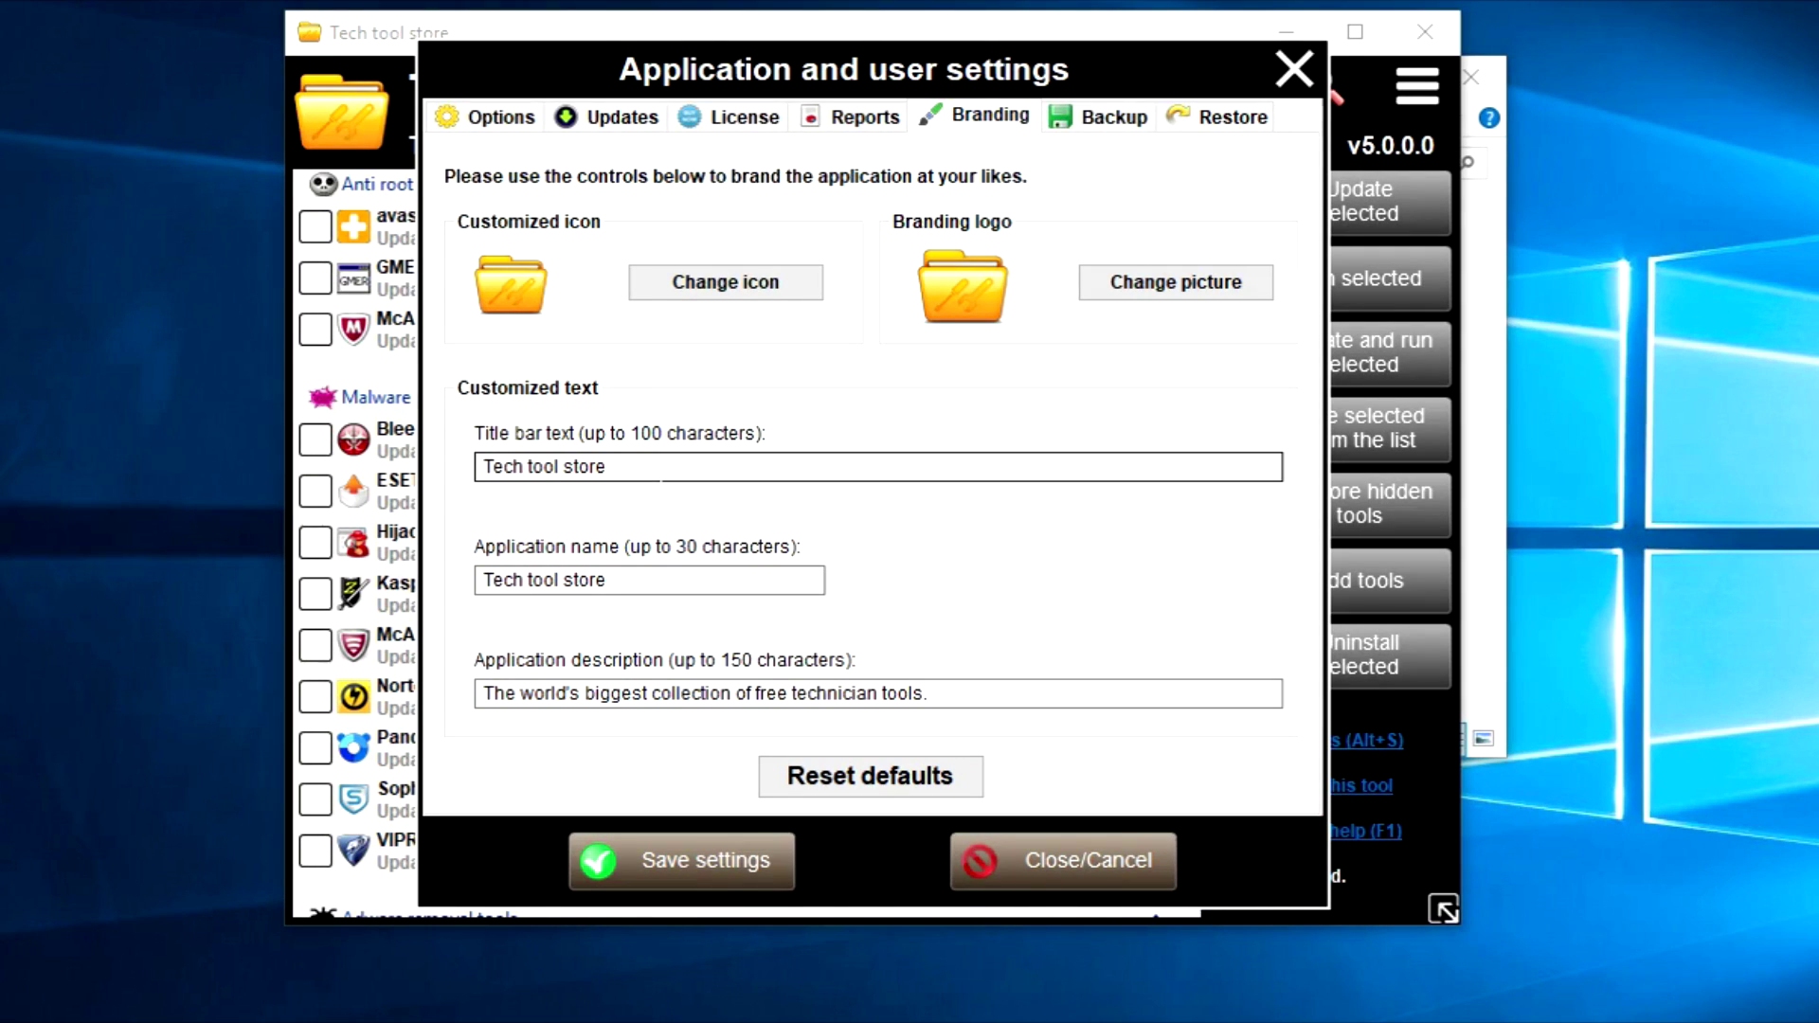
pyautogui.click(648, 580)
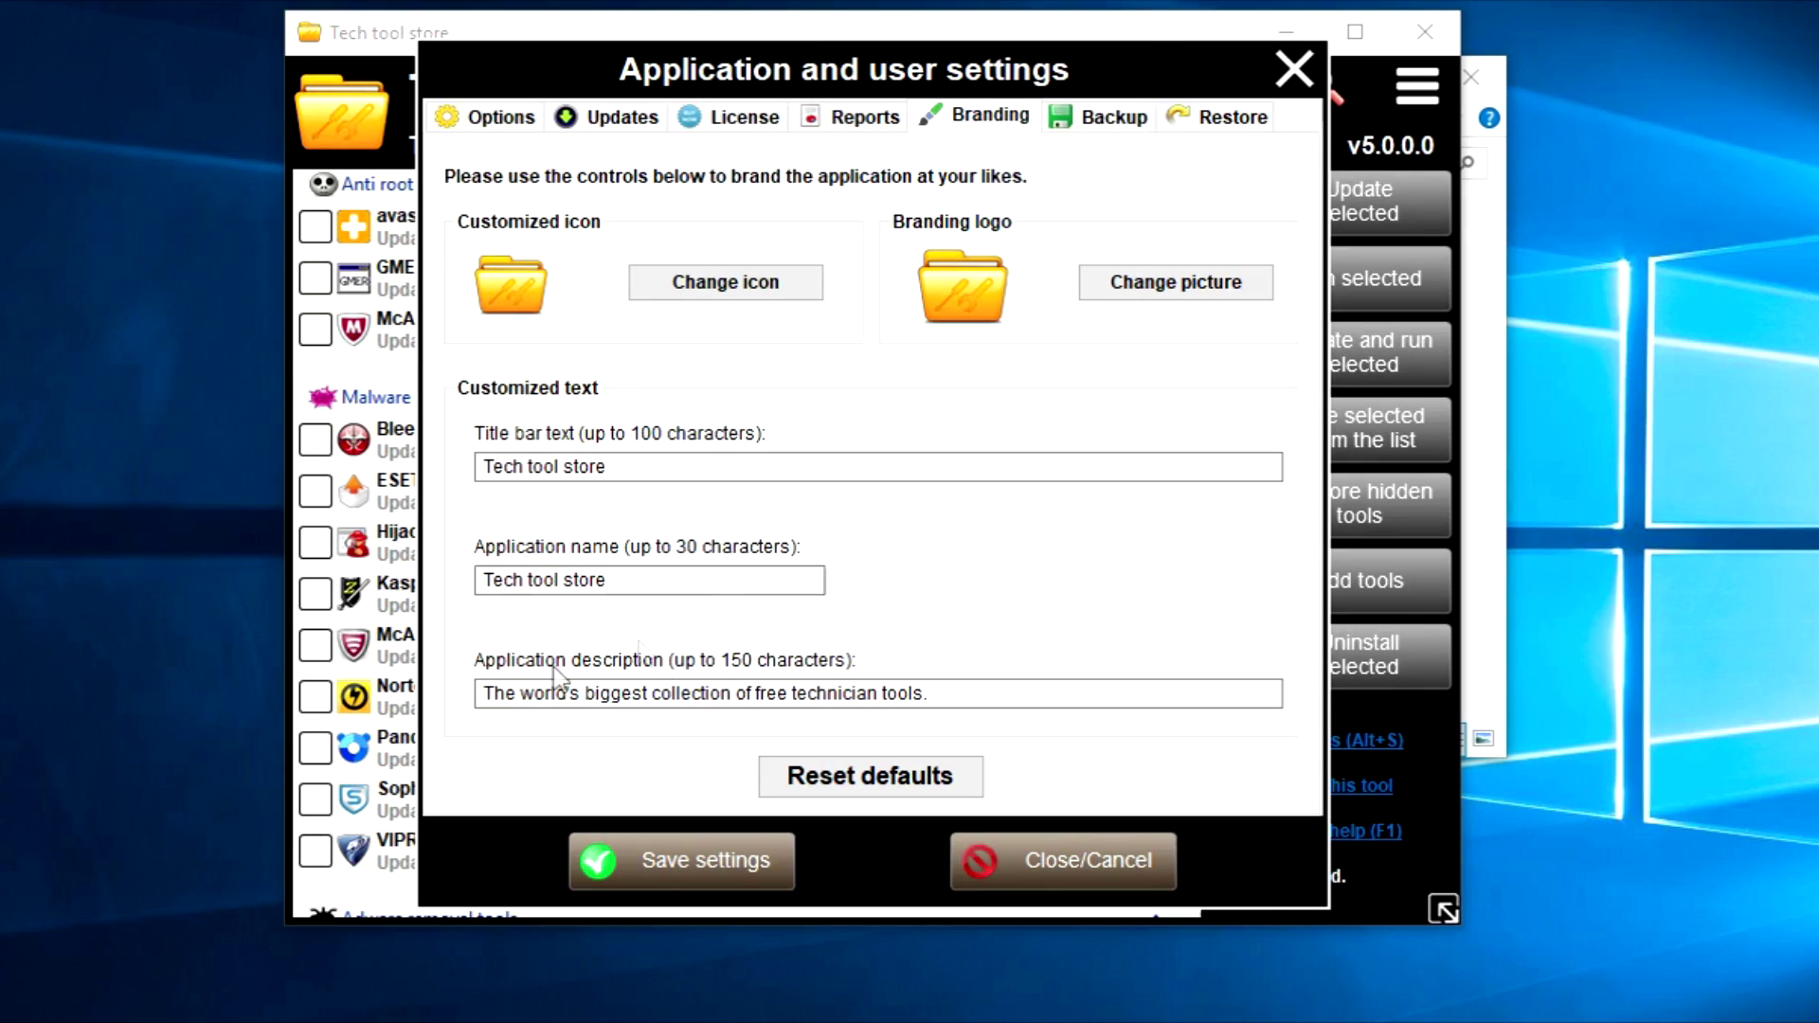
pyautogui.click(505, 694)
# Review the backup and restore settings and close the application settings without saving.
pyautogui.click(1110, 133)
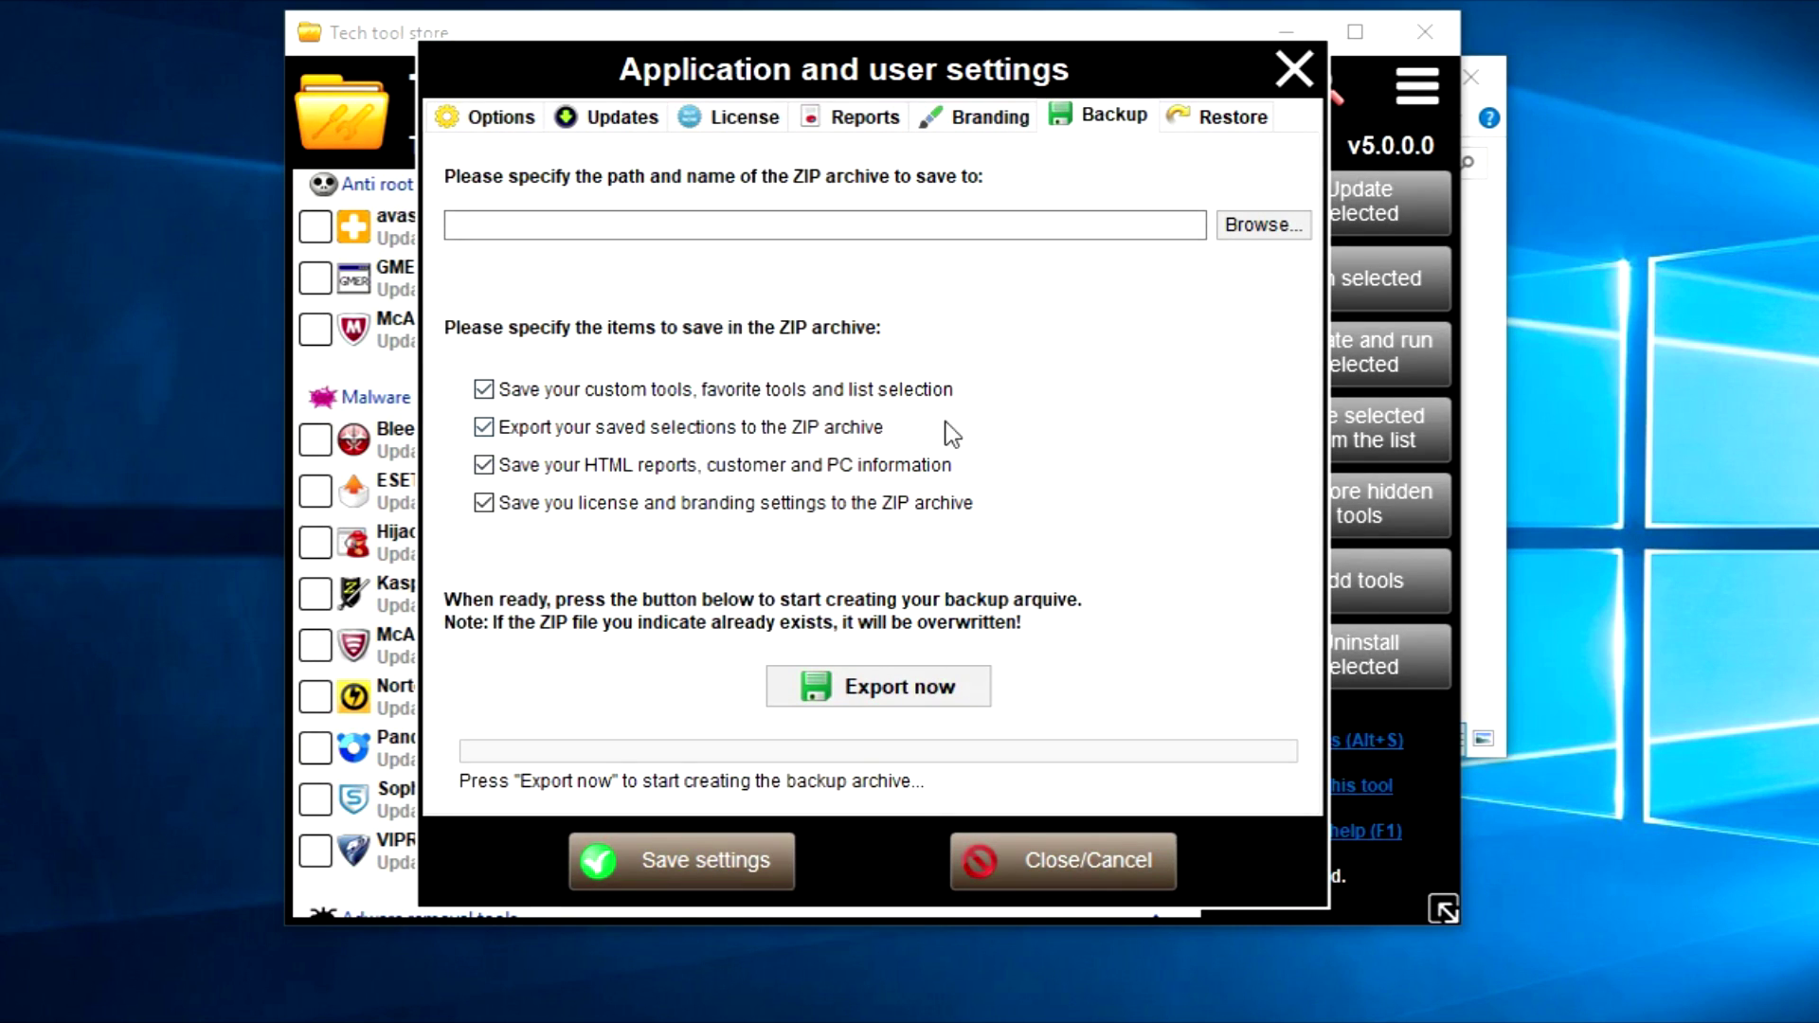
pyautogui.click(1246, 121)
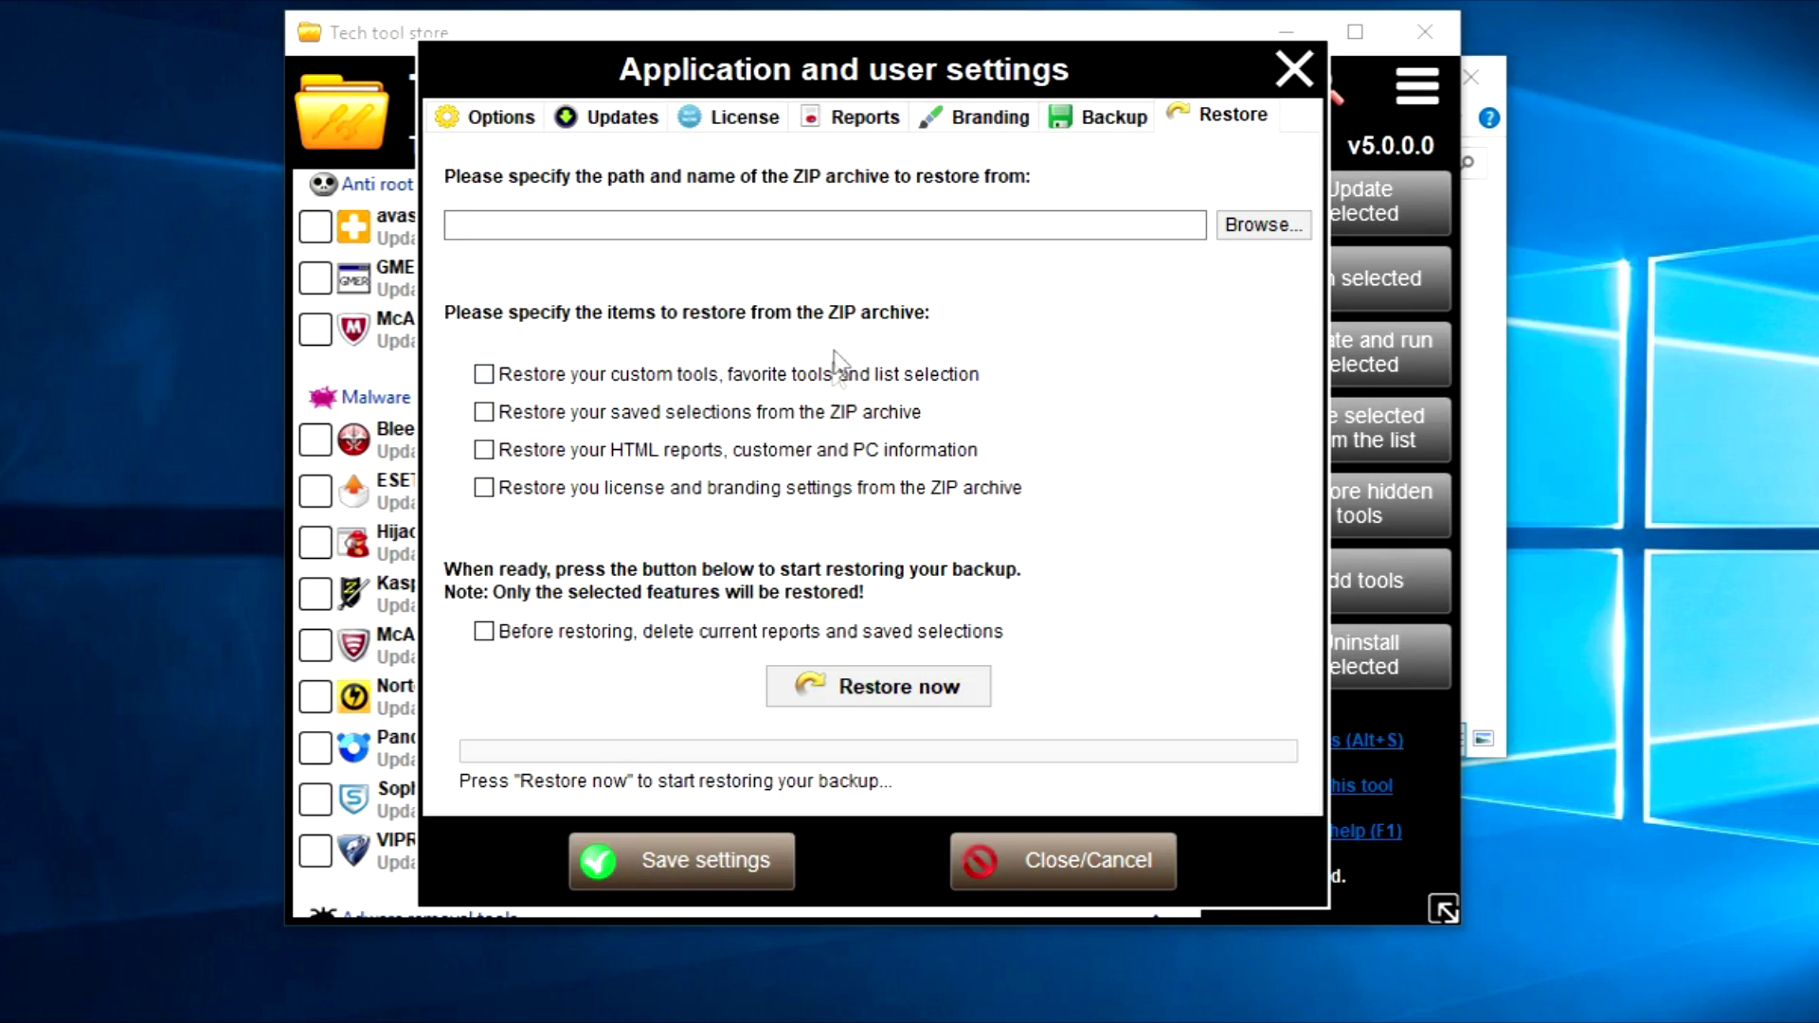
pyautogui.click(1051, 895)
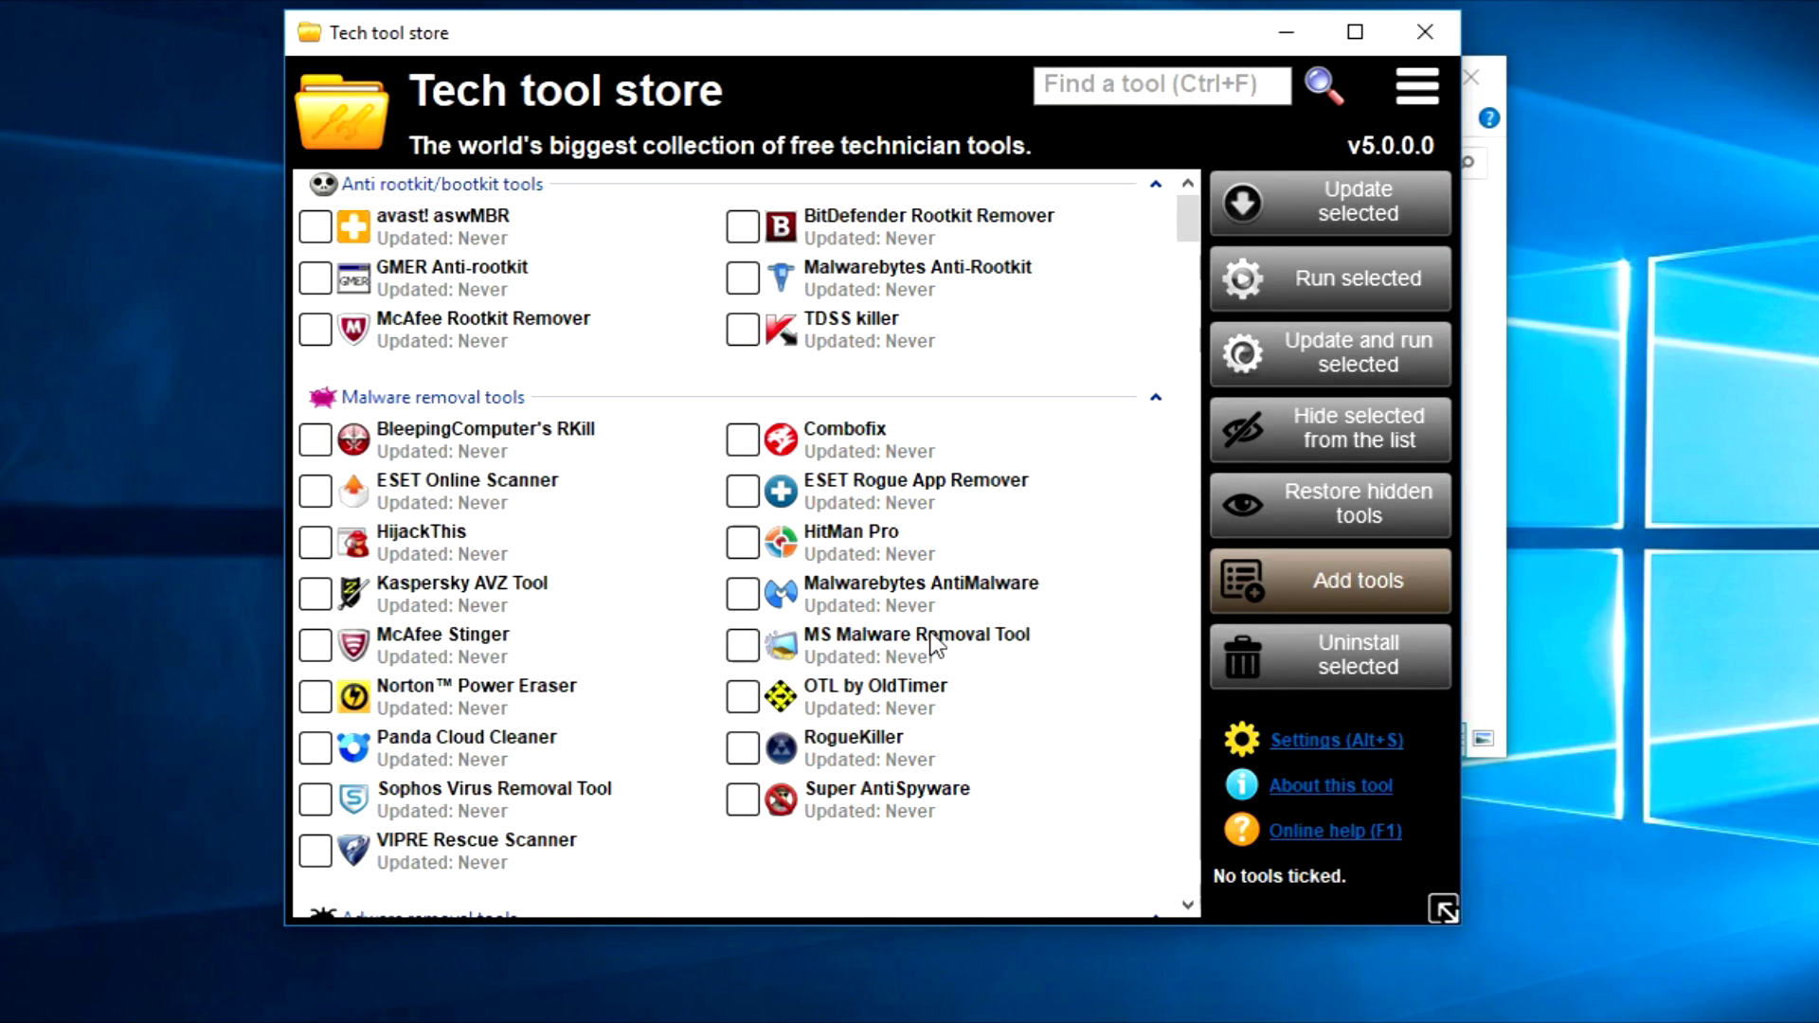
# Select Flash player for Firefox in the Important updates group.
pyautogui.scroll(-4, 915, 596)
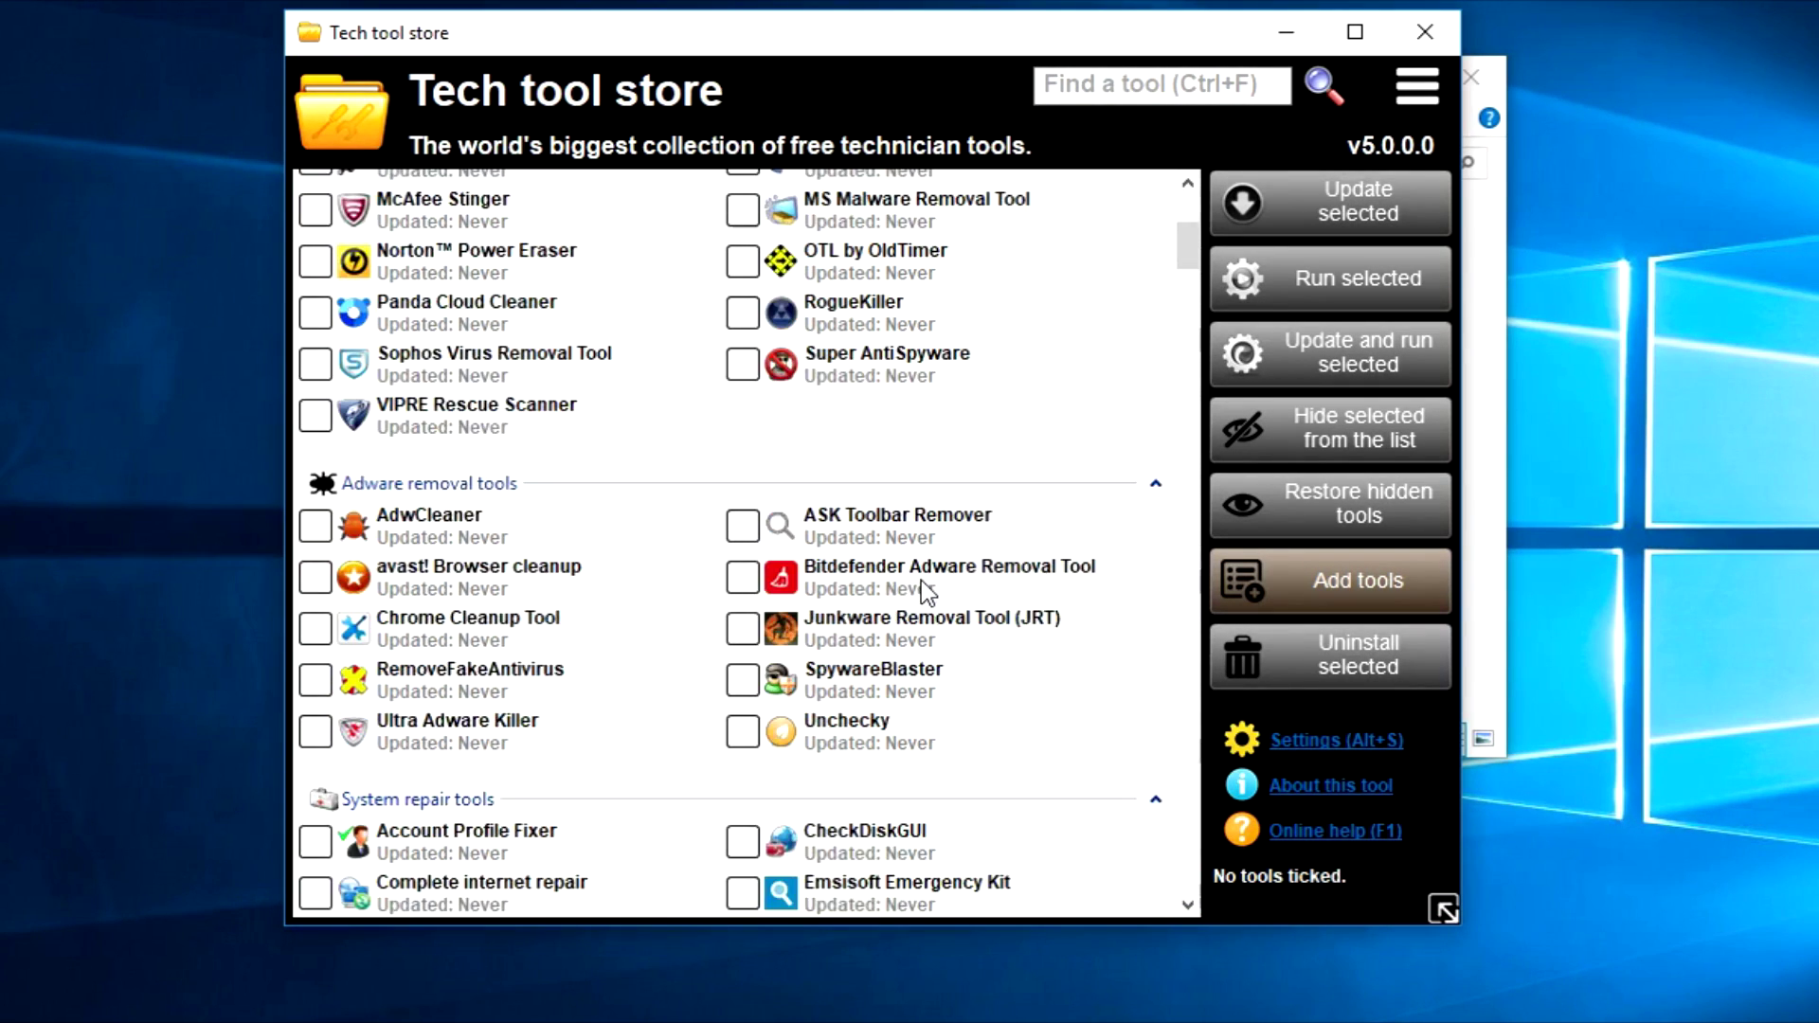
pyautogui.scroll(-9, 1022, 543)
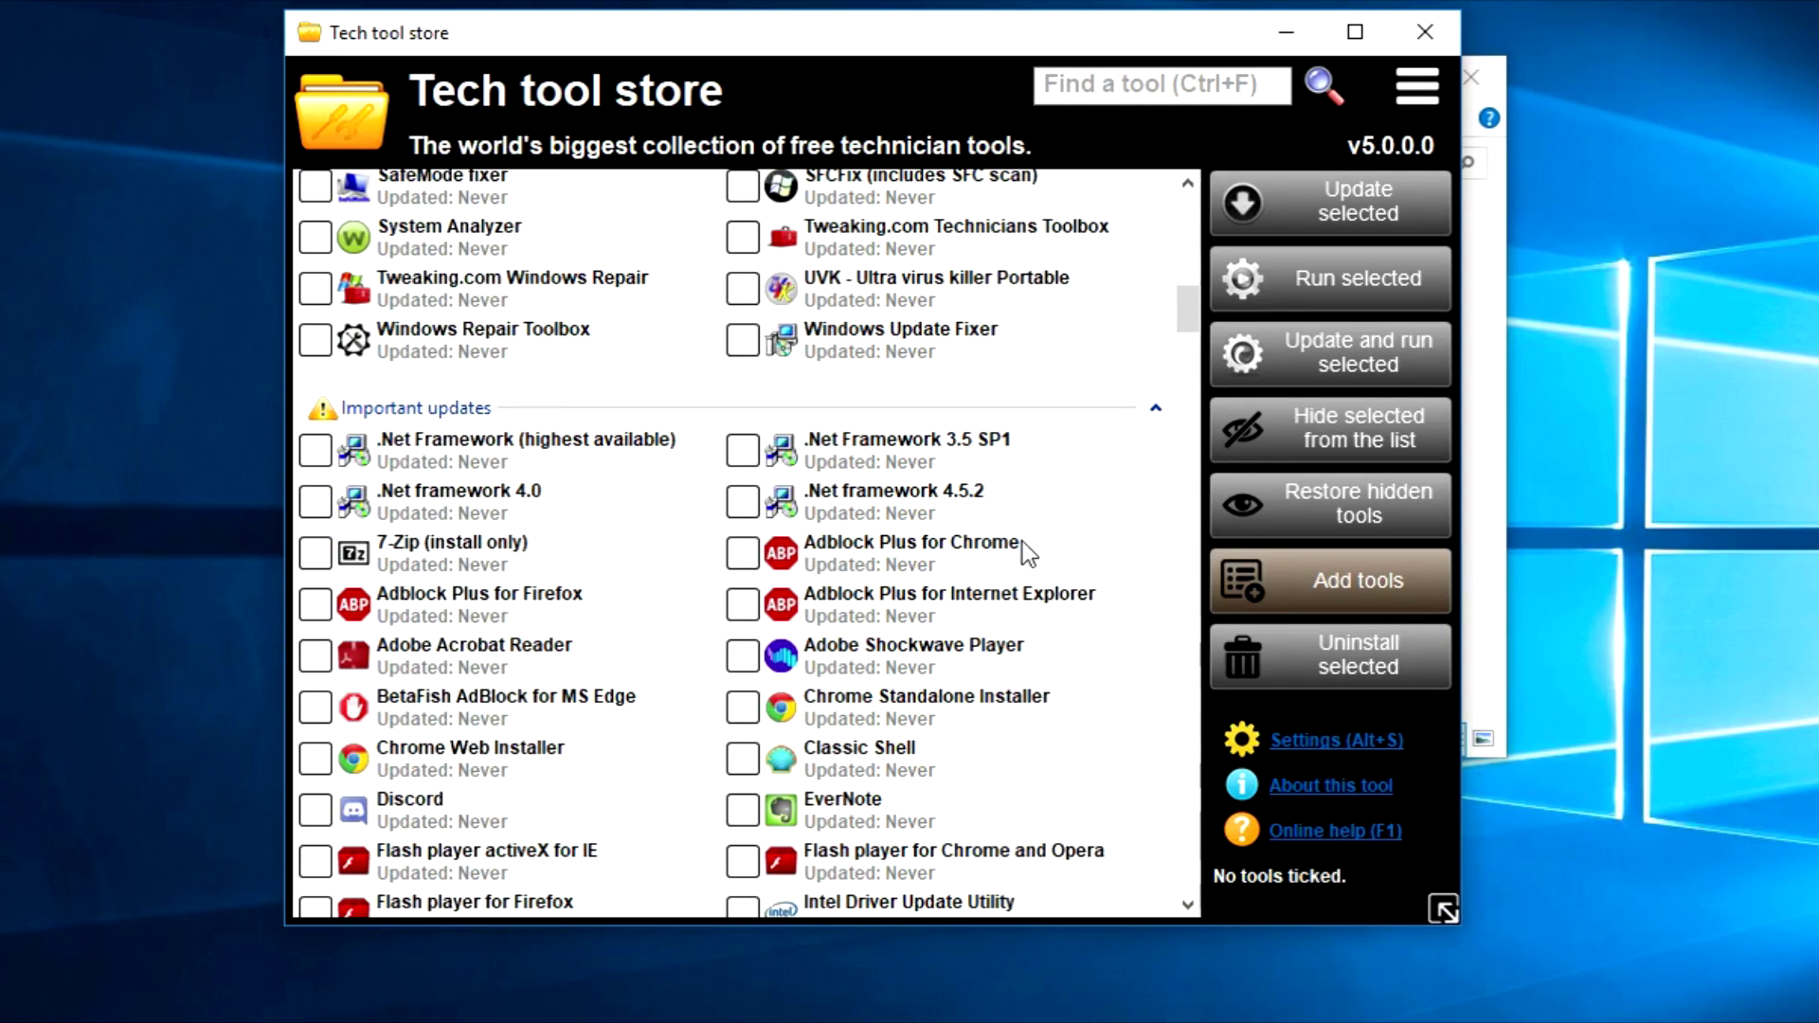
pyautogui.scroll(-3, 1021, 542)
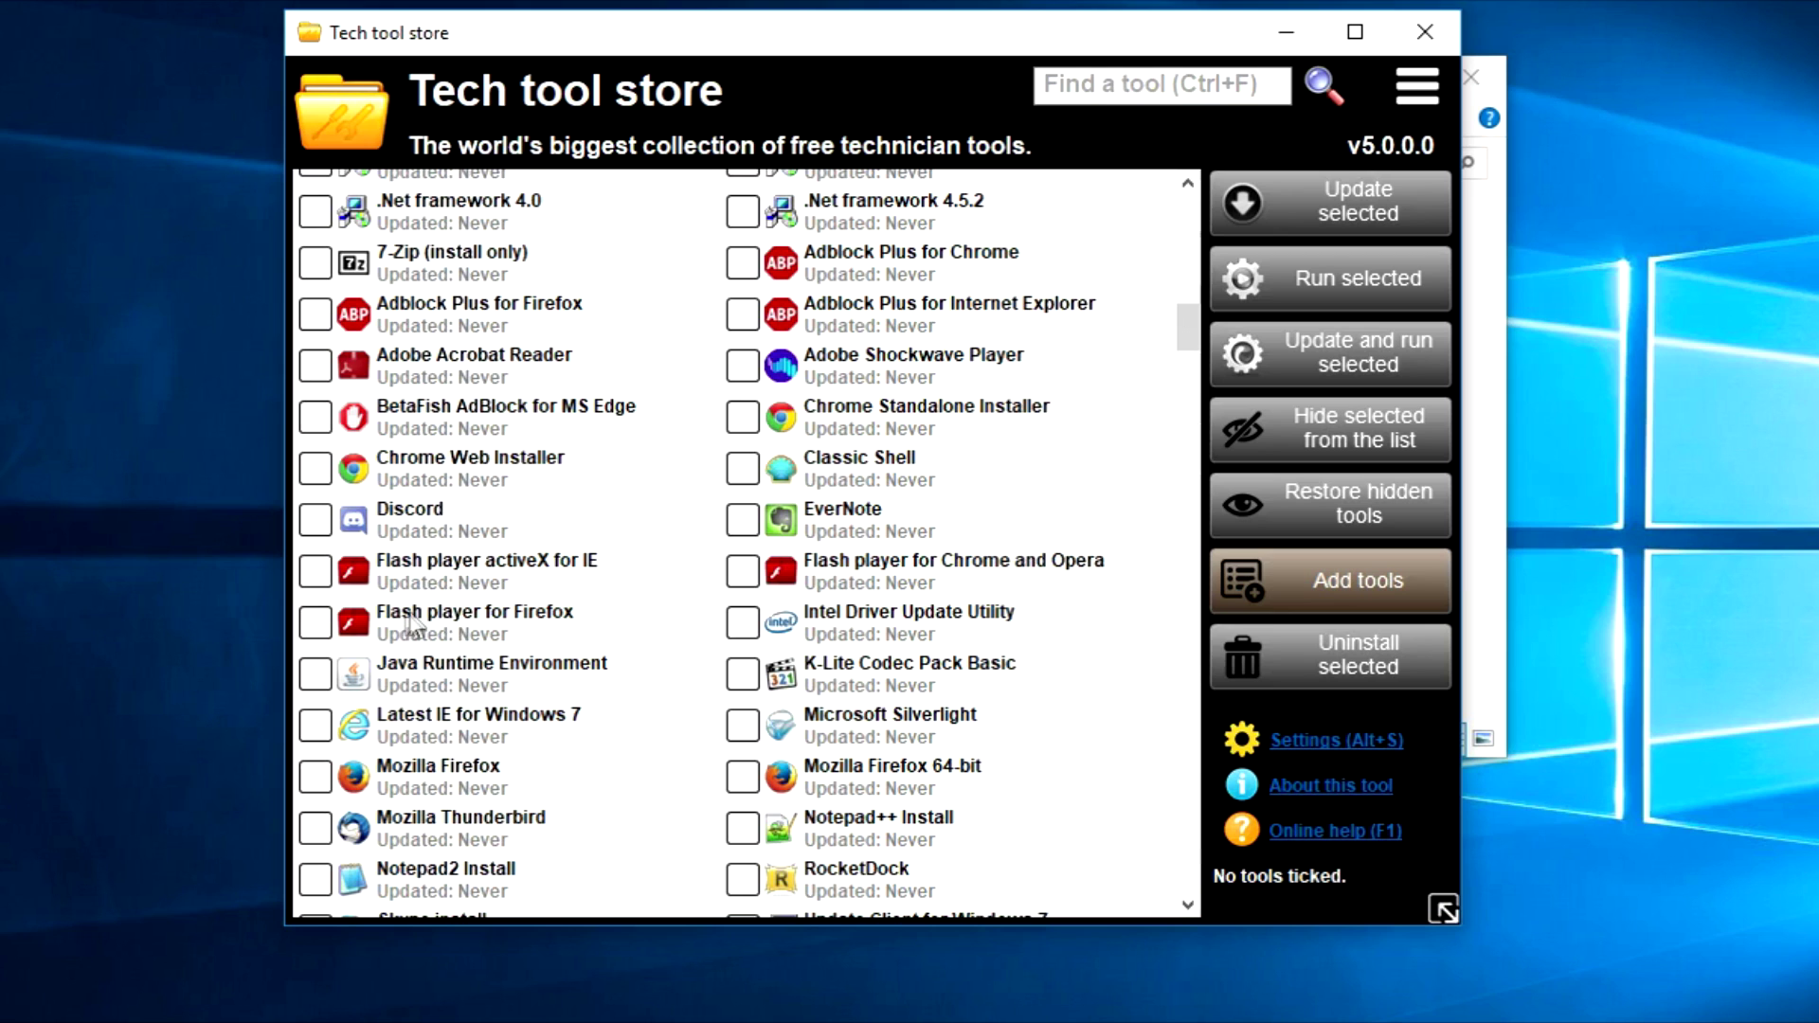
pyautogui.click(412, 625)
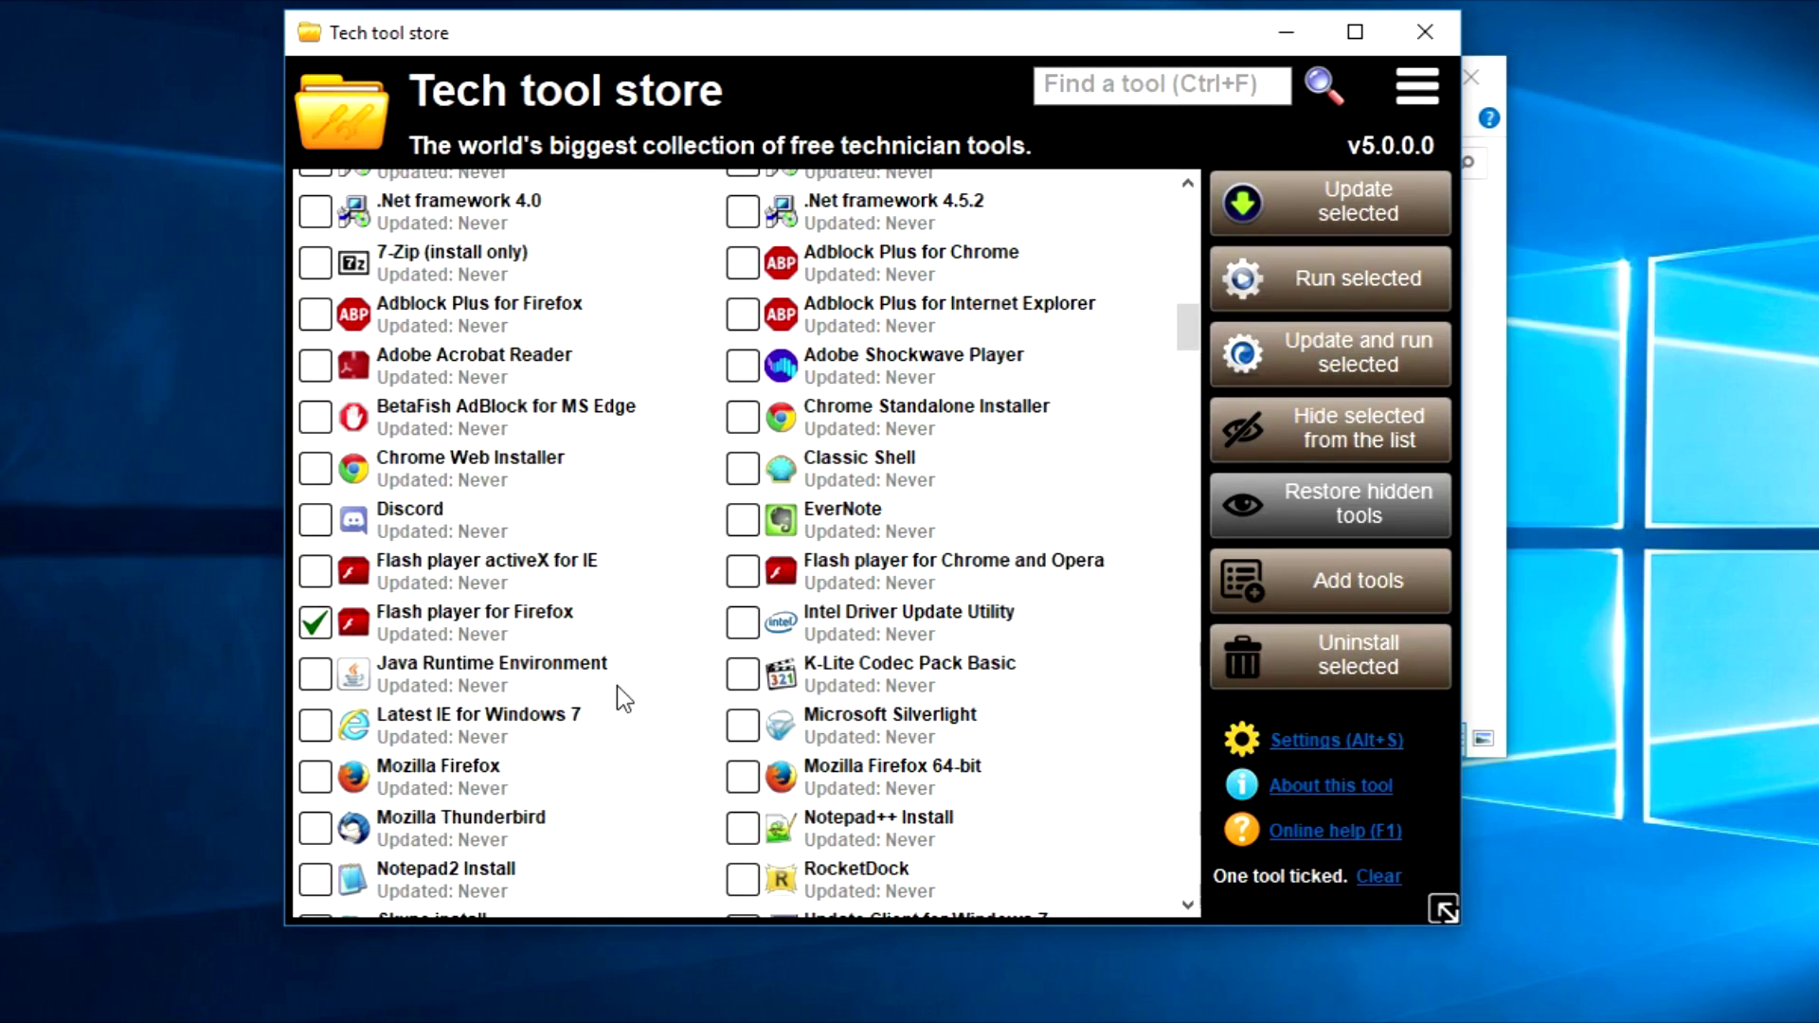
# Read the description of AdwCleaner in the Adware removal tools group and add it to the selection.
pyautogui.scroll(8, 682, 661)
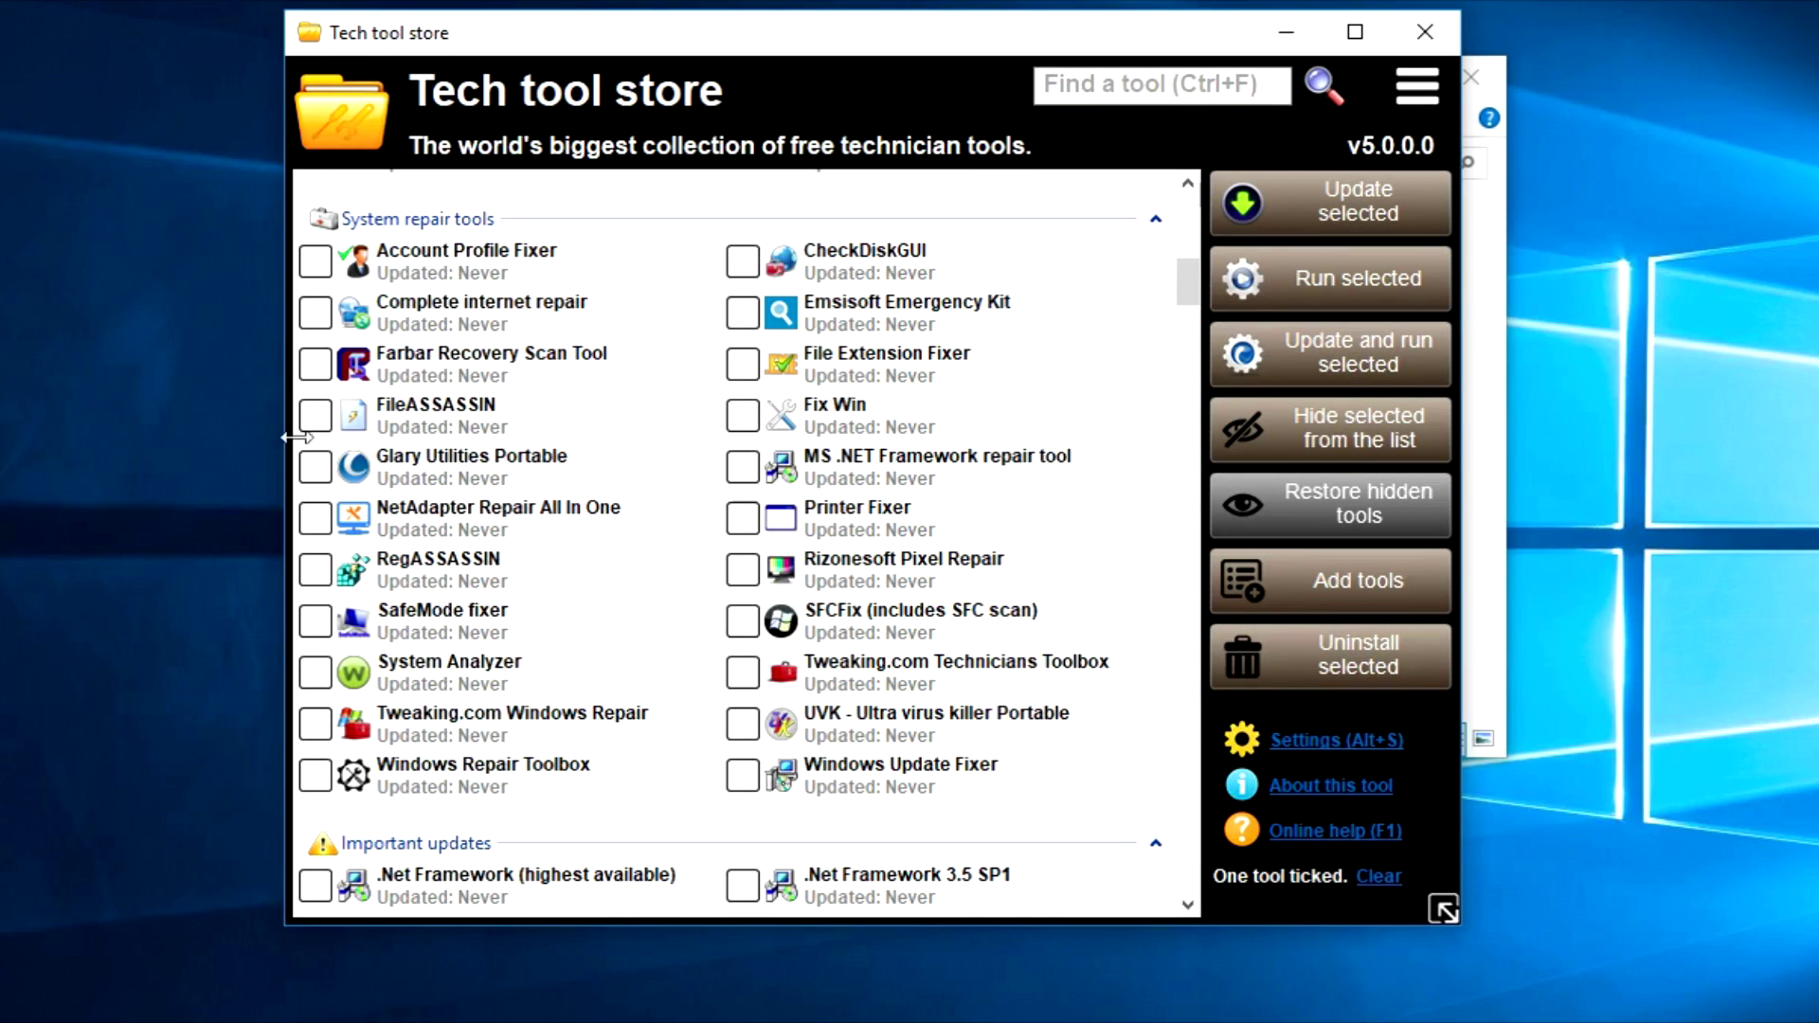
pyautogui.scroll(3, 514, 445)
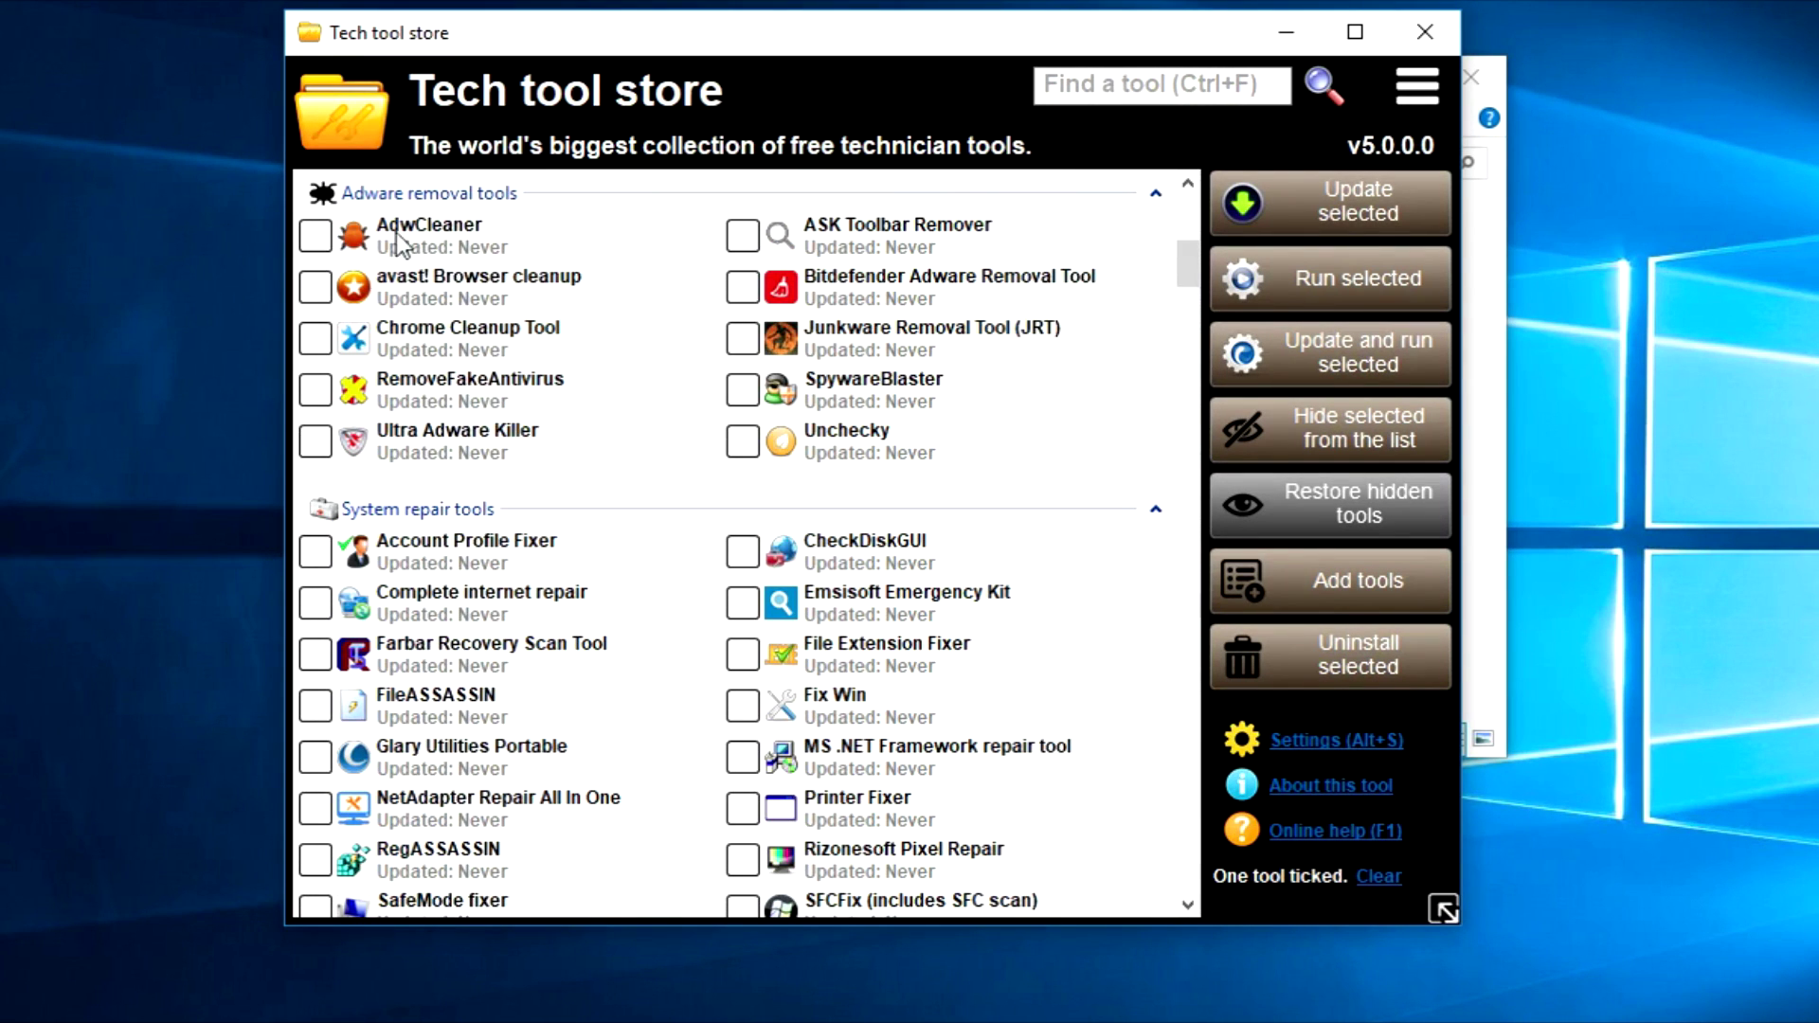
pyautogui.moveTo(343, 262)
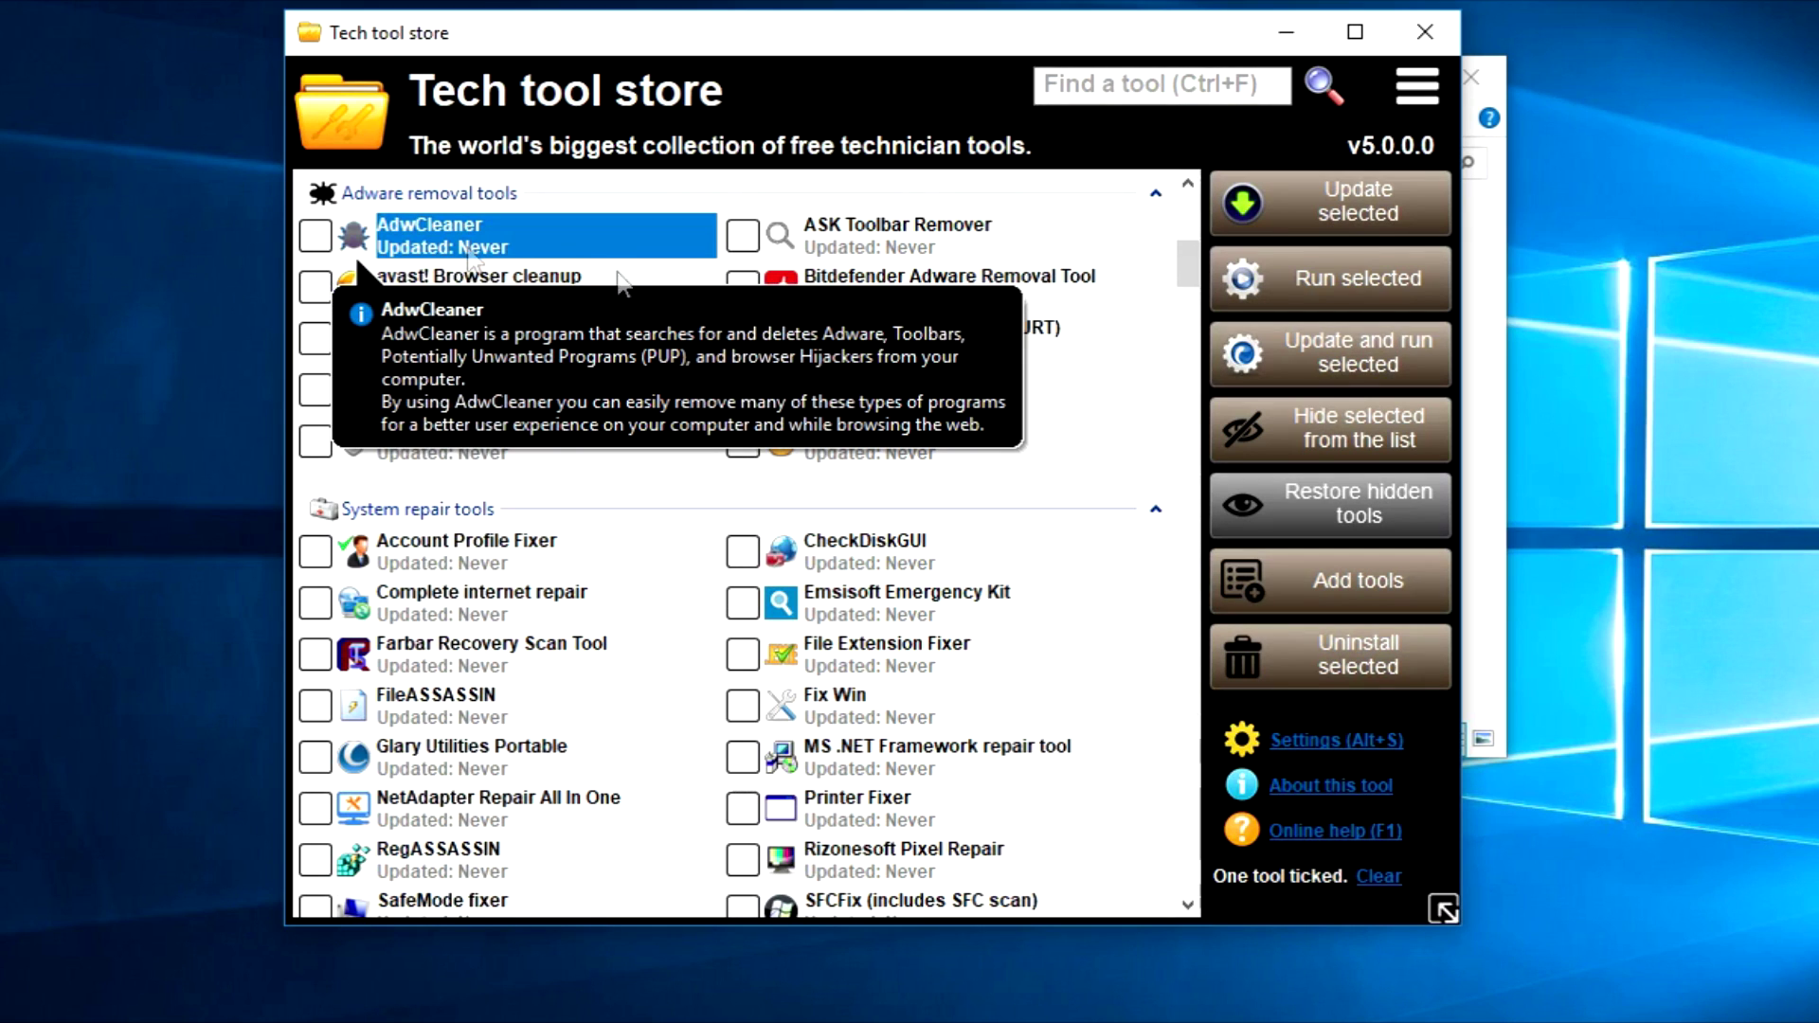
pyautogui.click(313, 237)
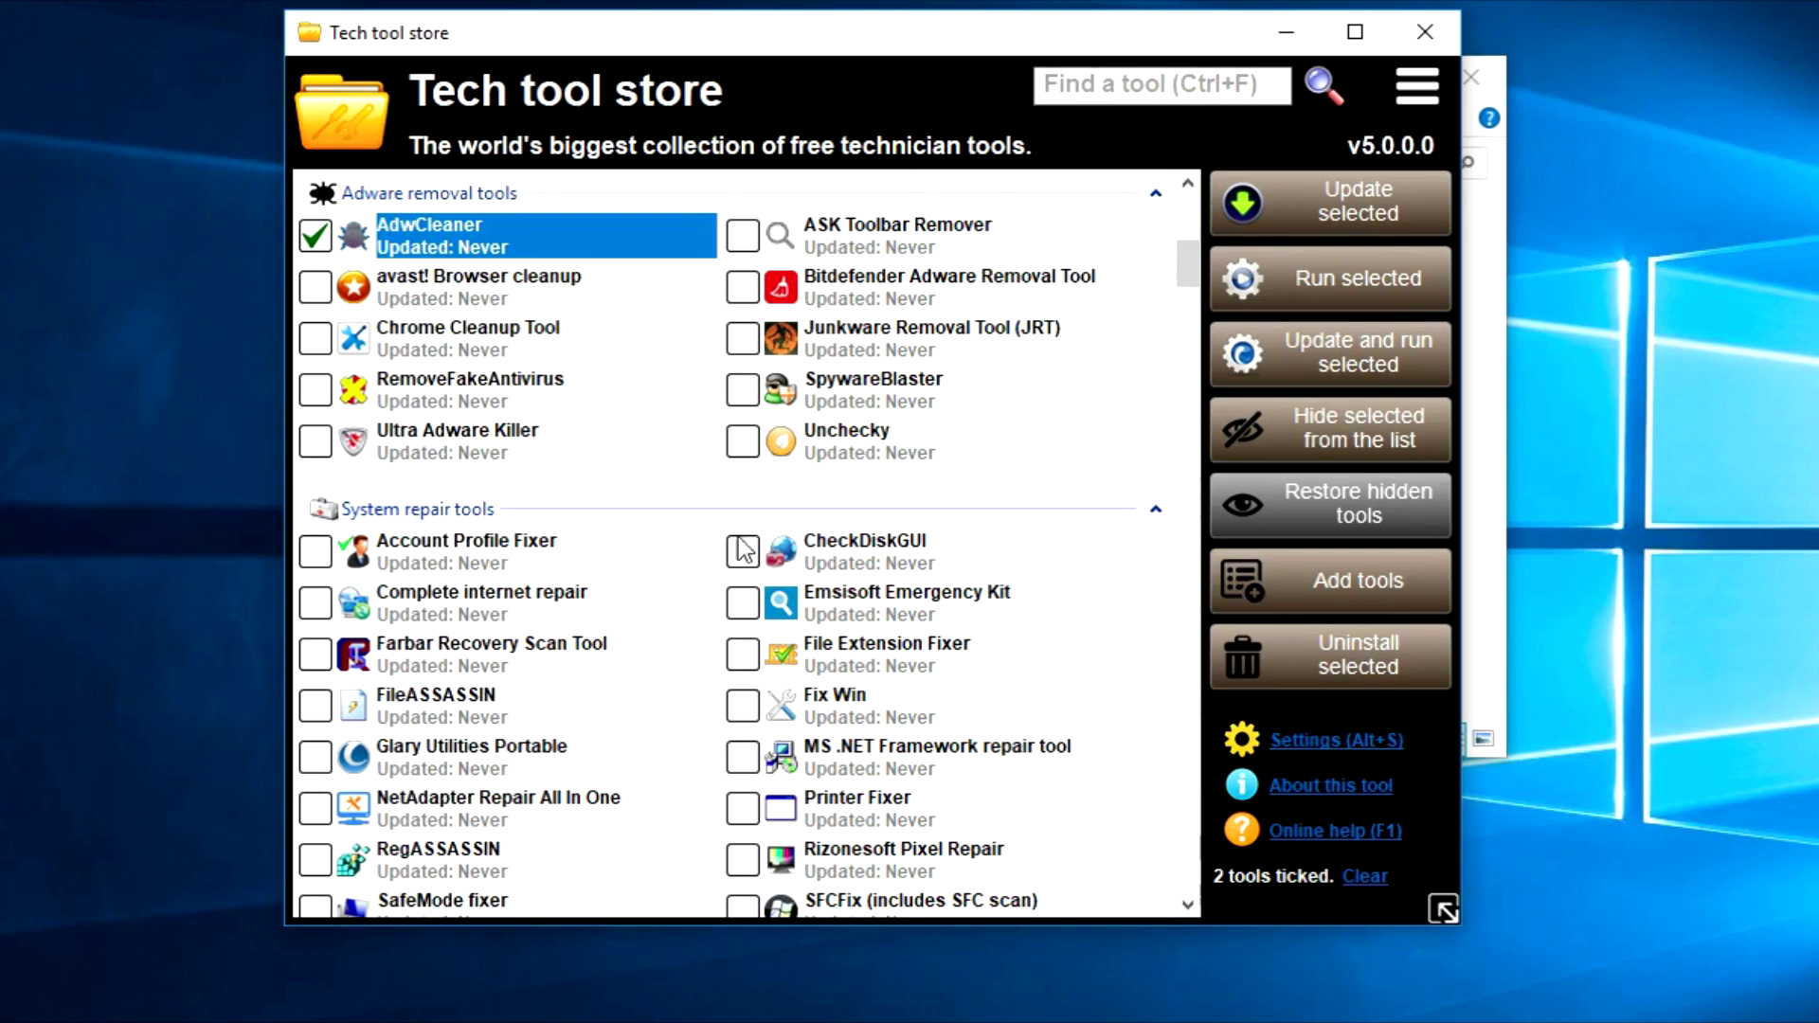
# Select SpywareBlaster and Unchecky in the Adware removal tools group and look over the options available for SpywareBlaster.
pyautogui.click(743, 391)
pyautogui.rightClick(859, 409)
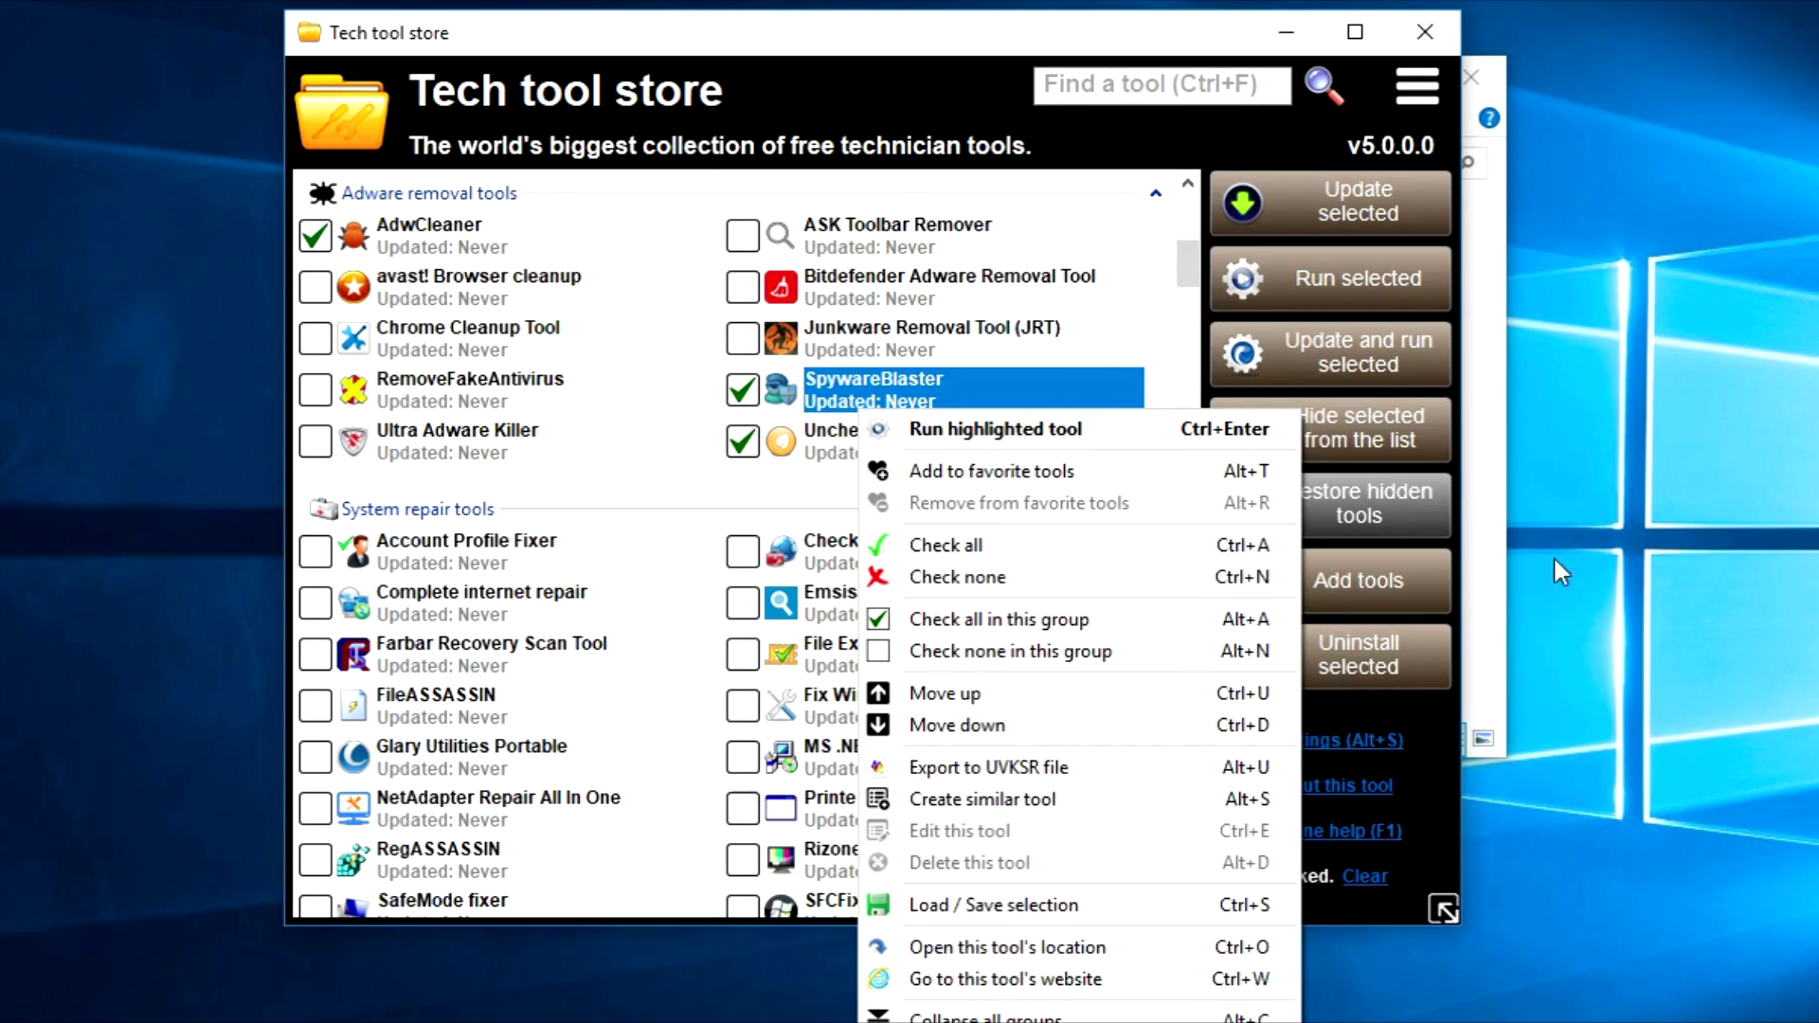
pyautogui.click(1263, 133)
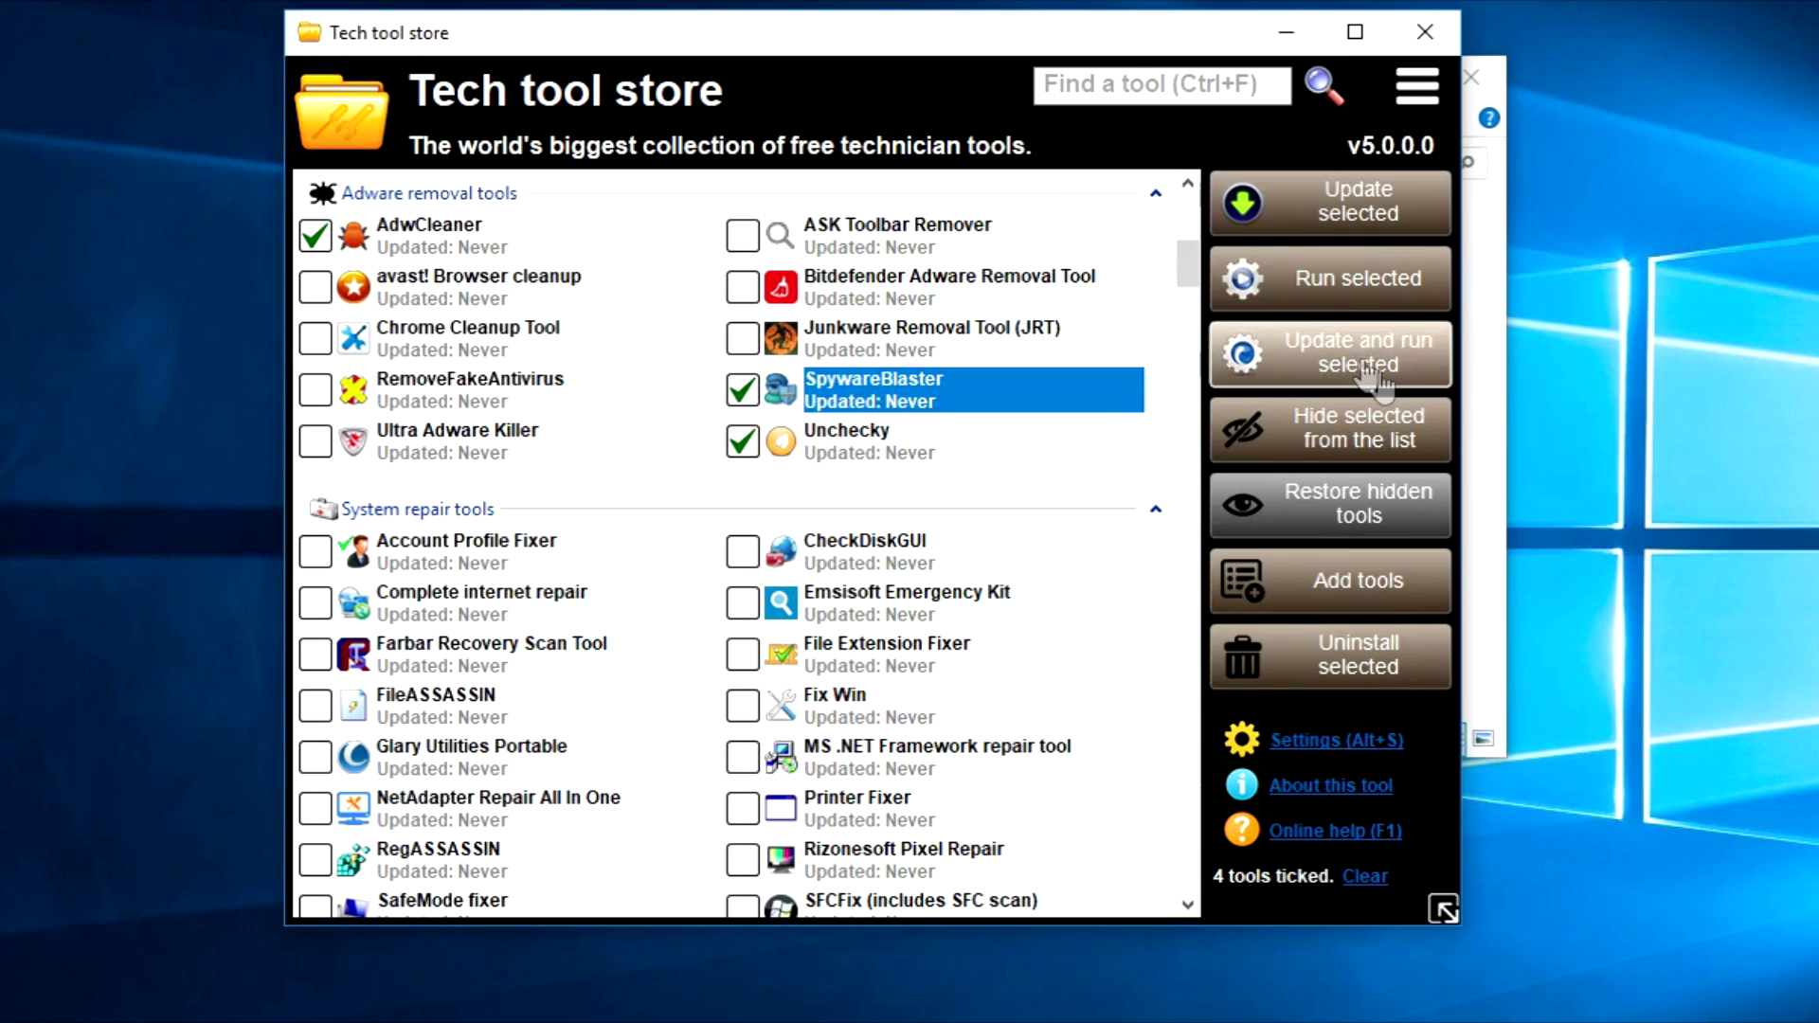
# Try to run the selected tools, and update them with confirmation.
pyautogui.click(1312, 286)
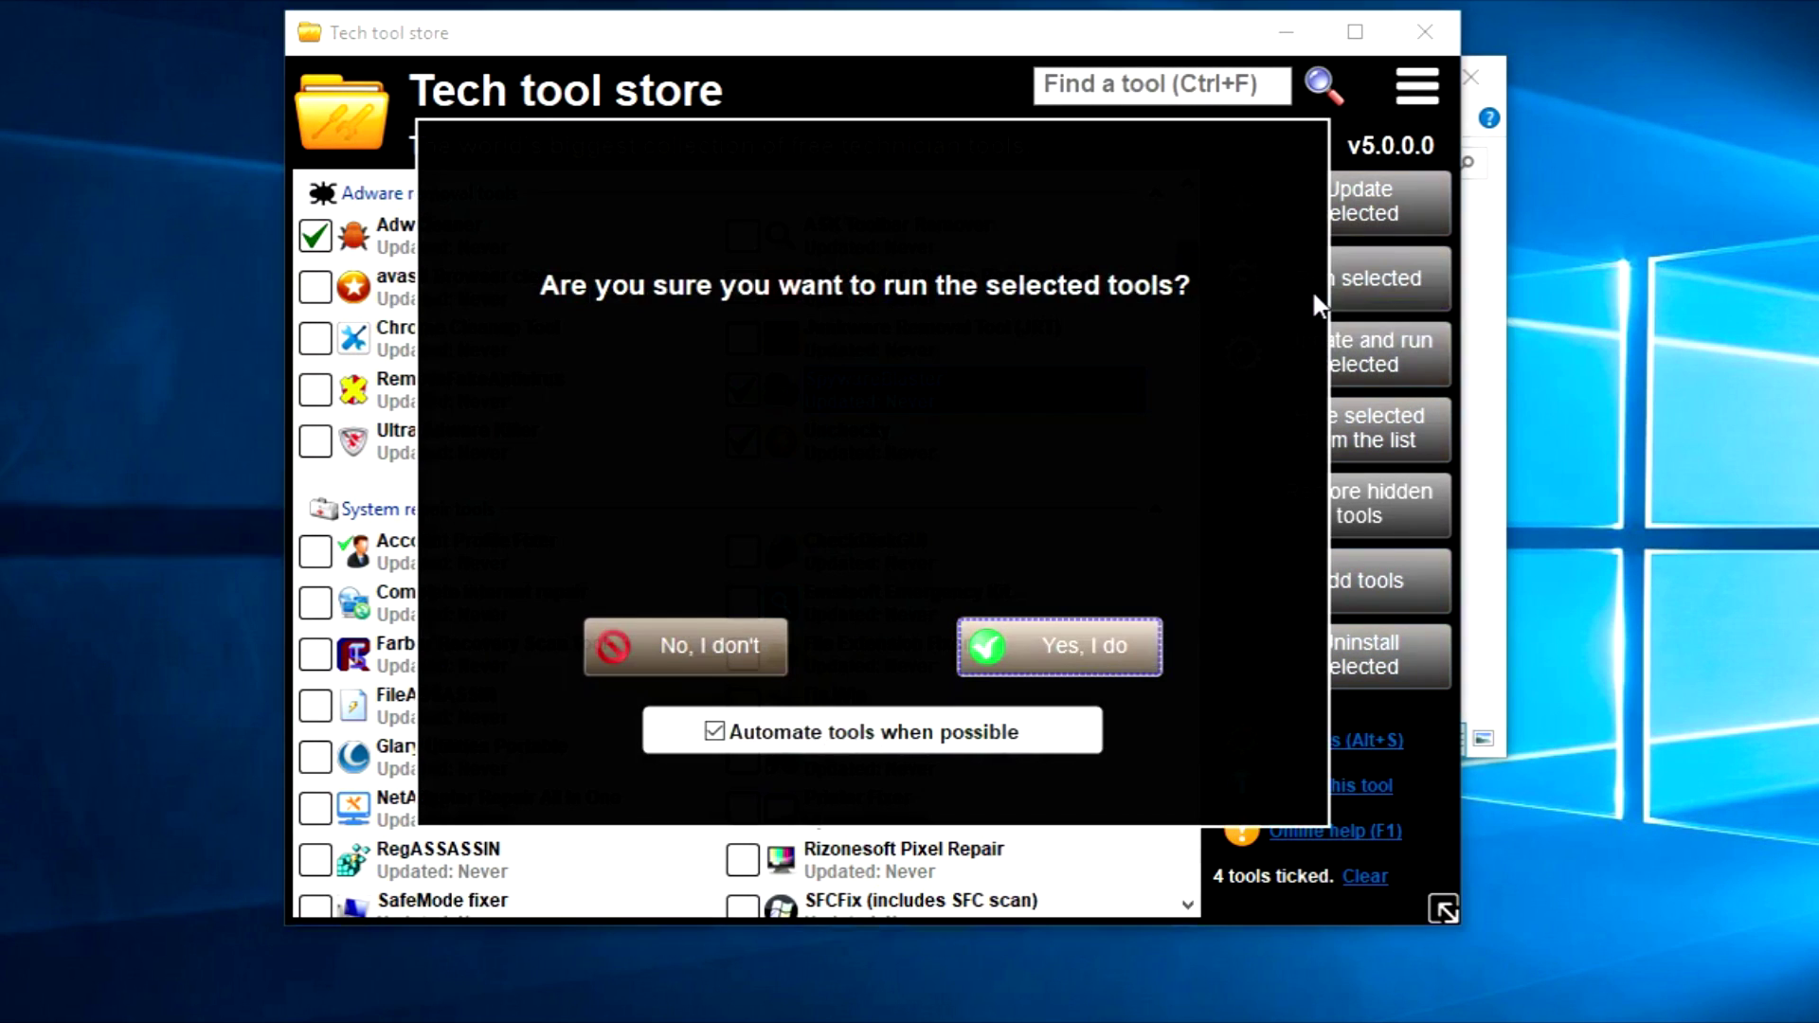
pyautogui.click(1094, 654)
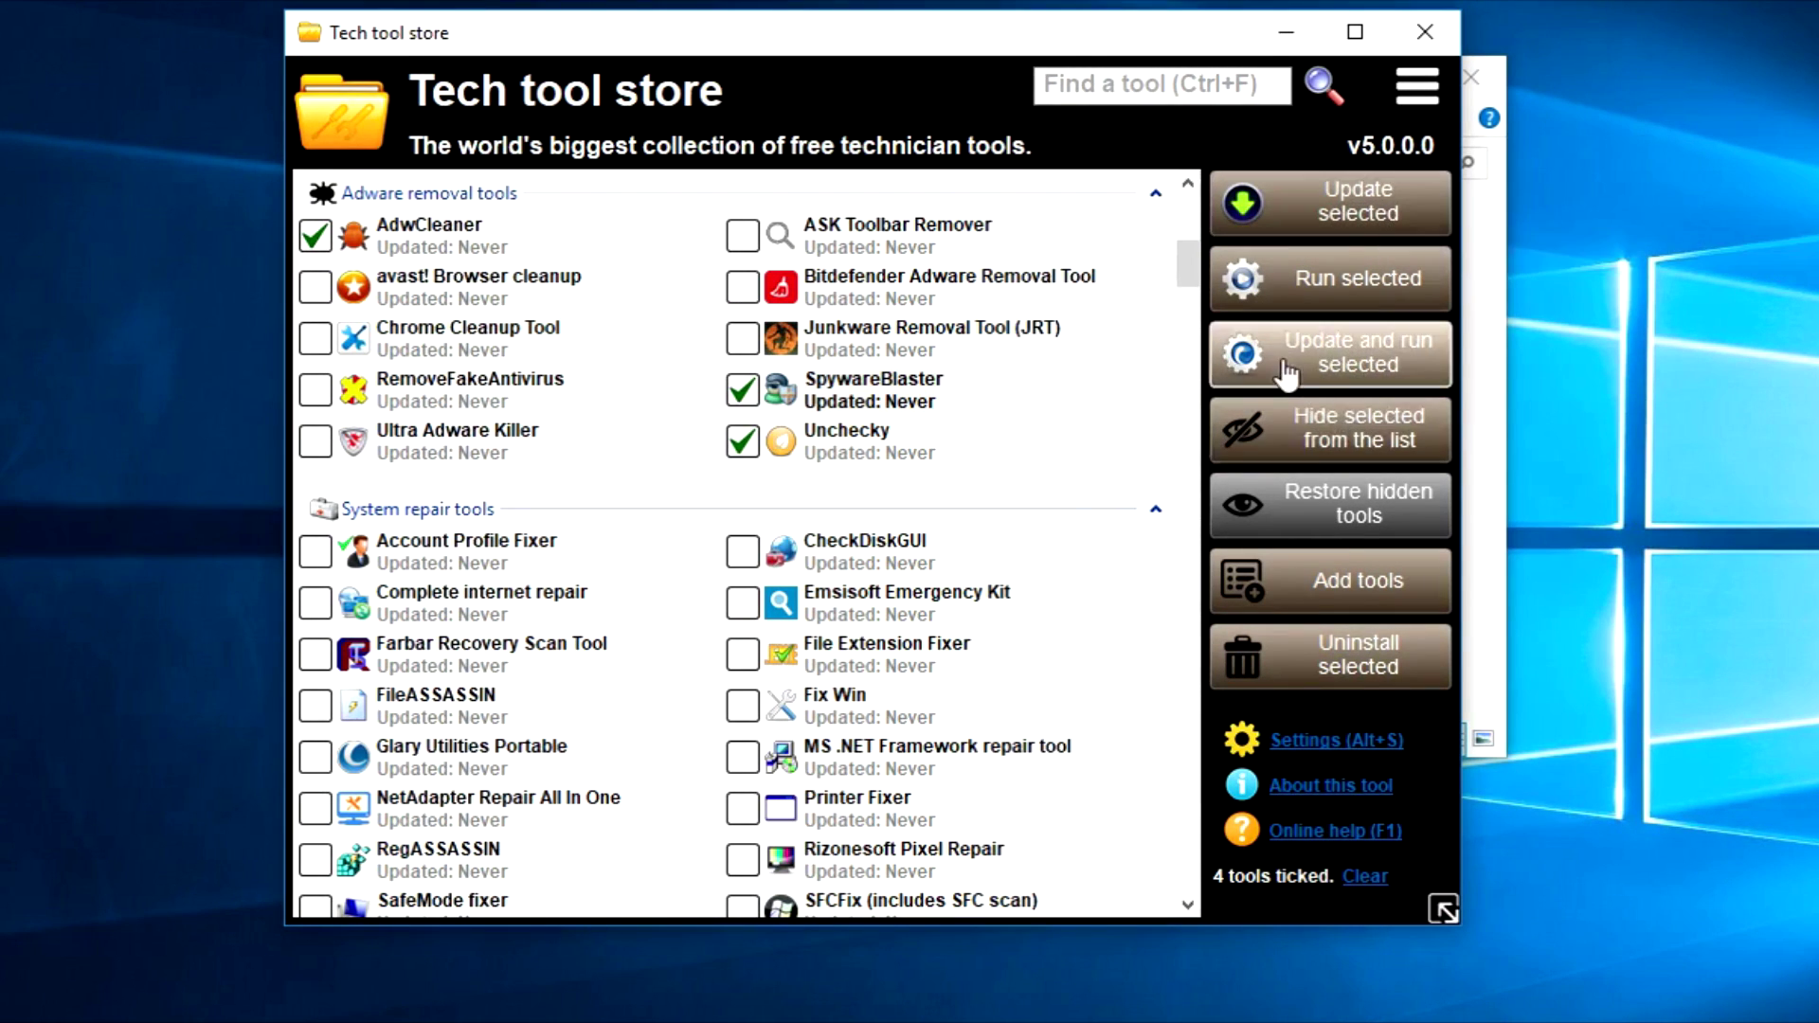
pyautogui.click(1375, 214)
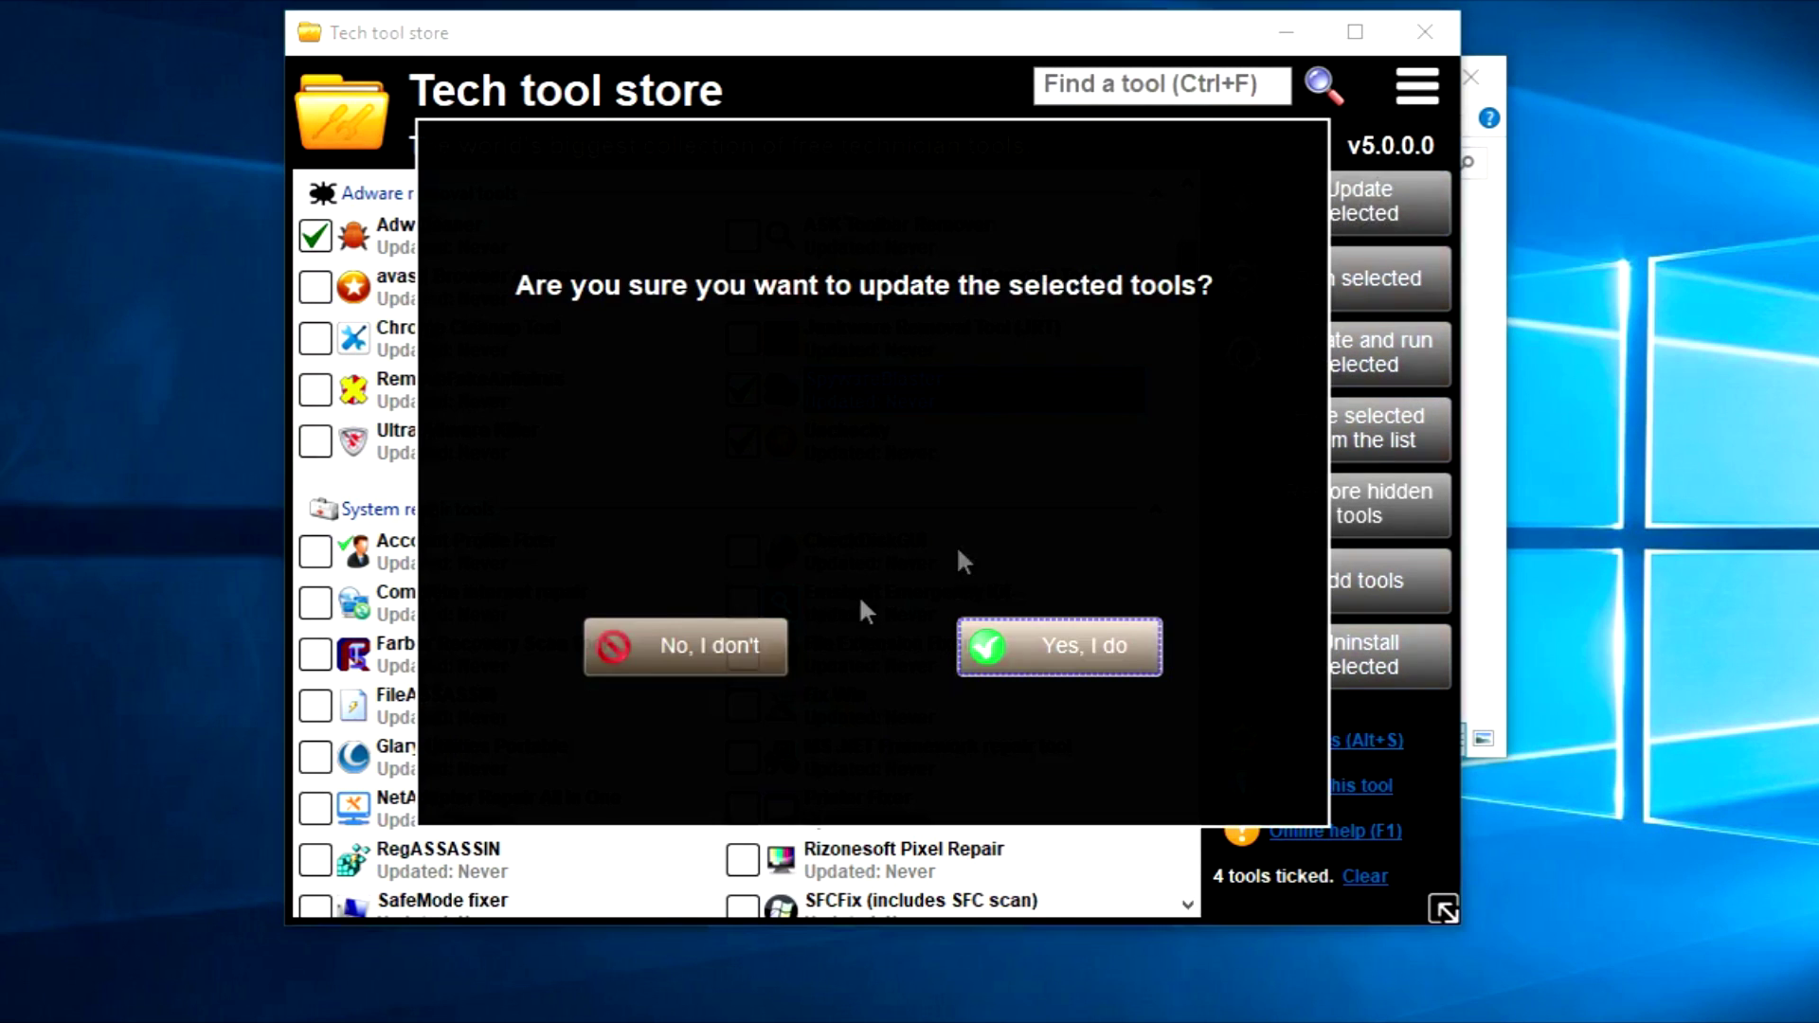
pyautogui.click(1080, 656)
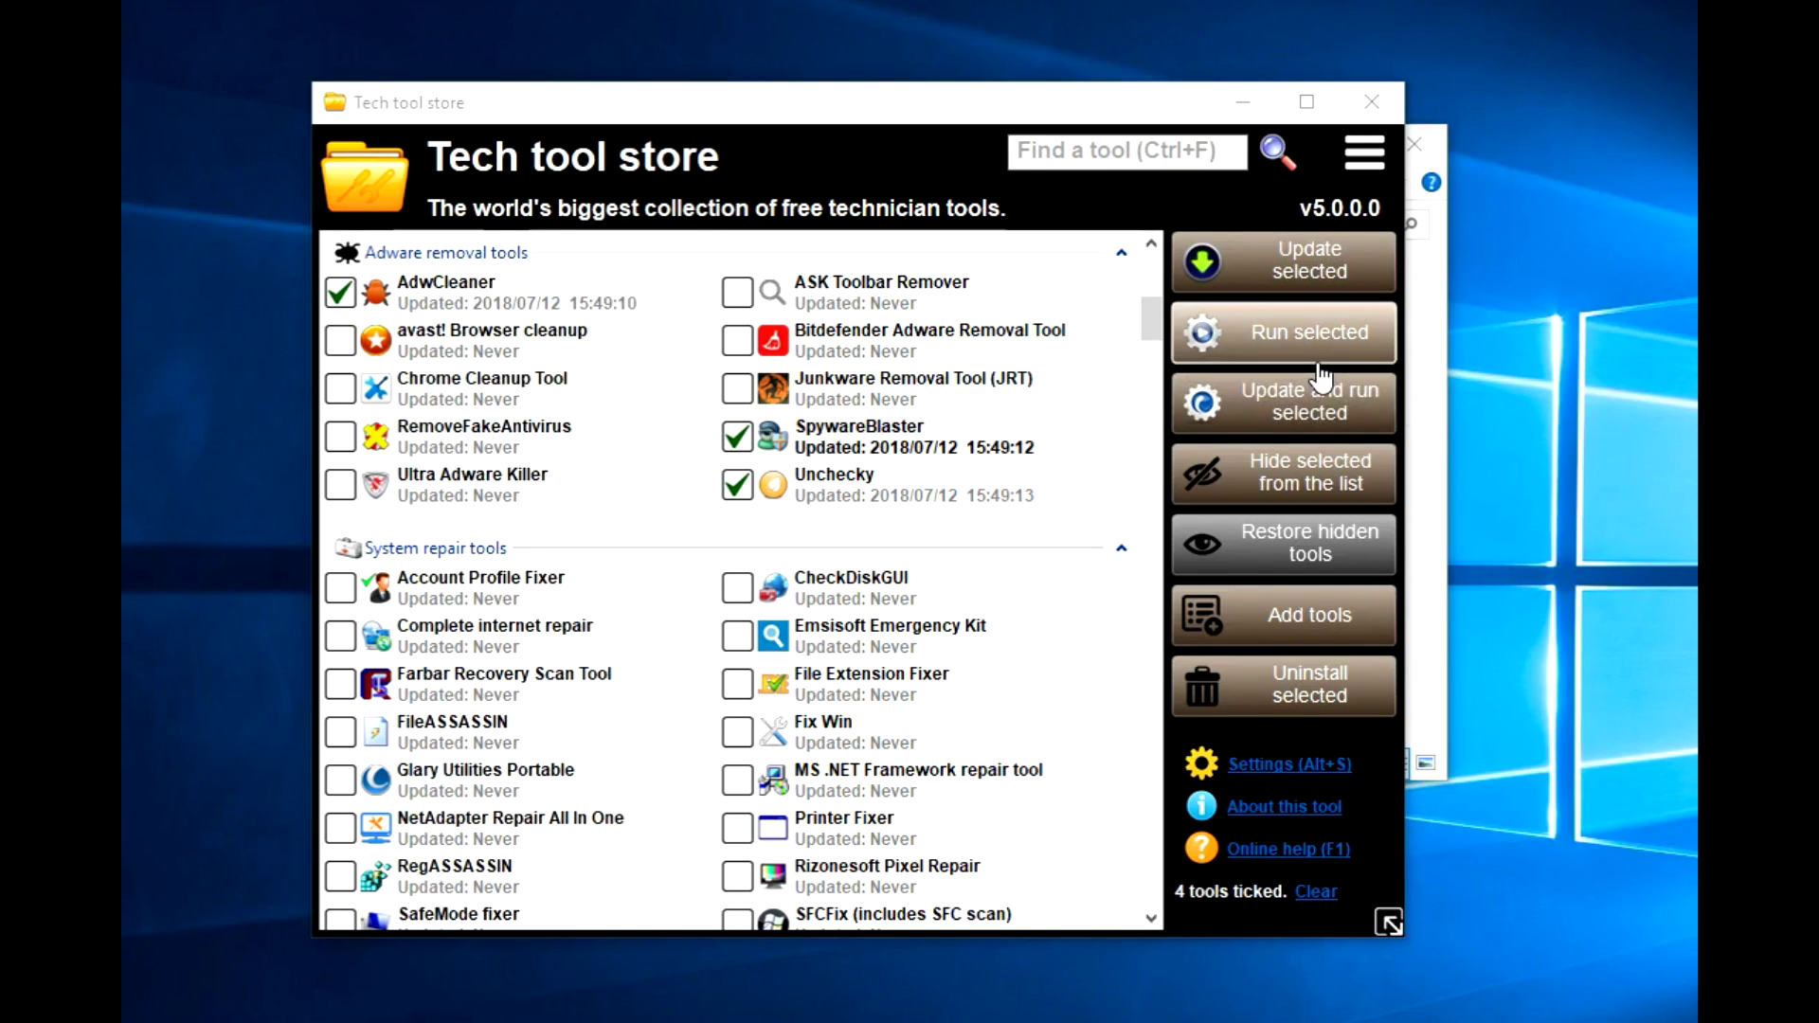
# Run the selected tools after toggling the option to automate tools when possible.
pyautogui.click(1306, 331)
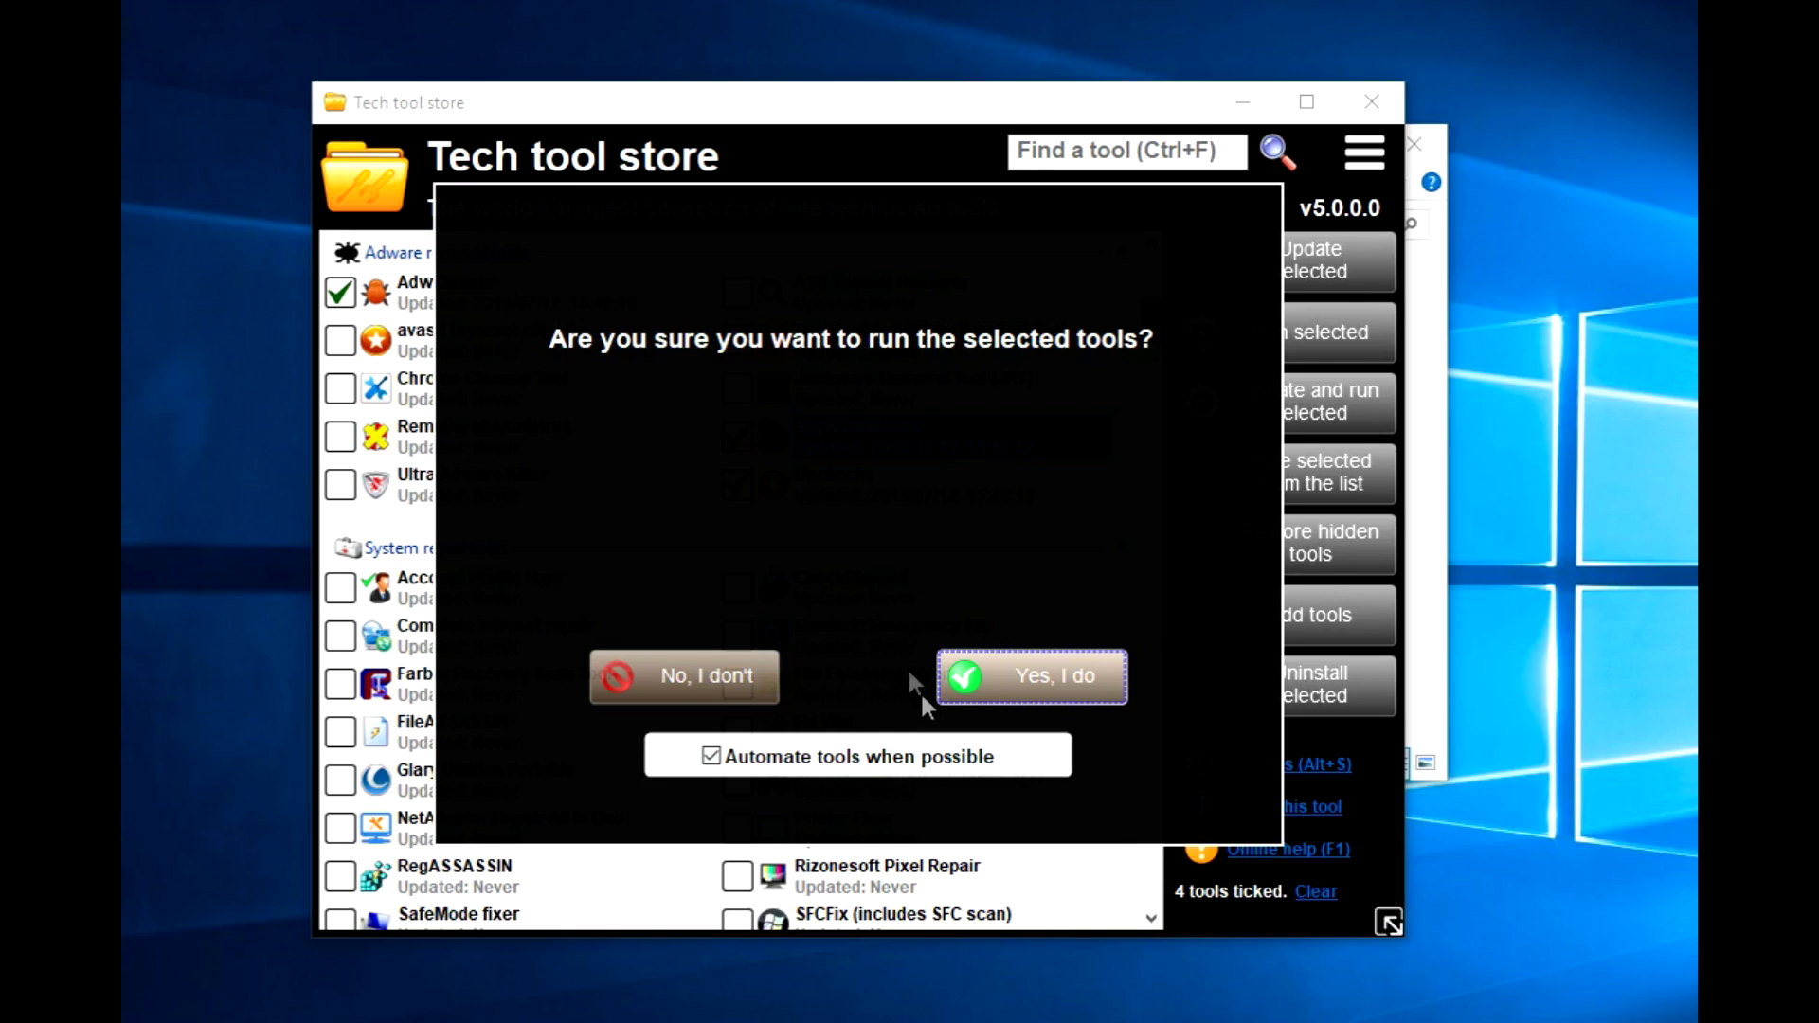
pyautogui.click(862, 764)
pyautogui.click(712, 756)
pyautogui.click(1046, 689)
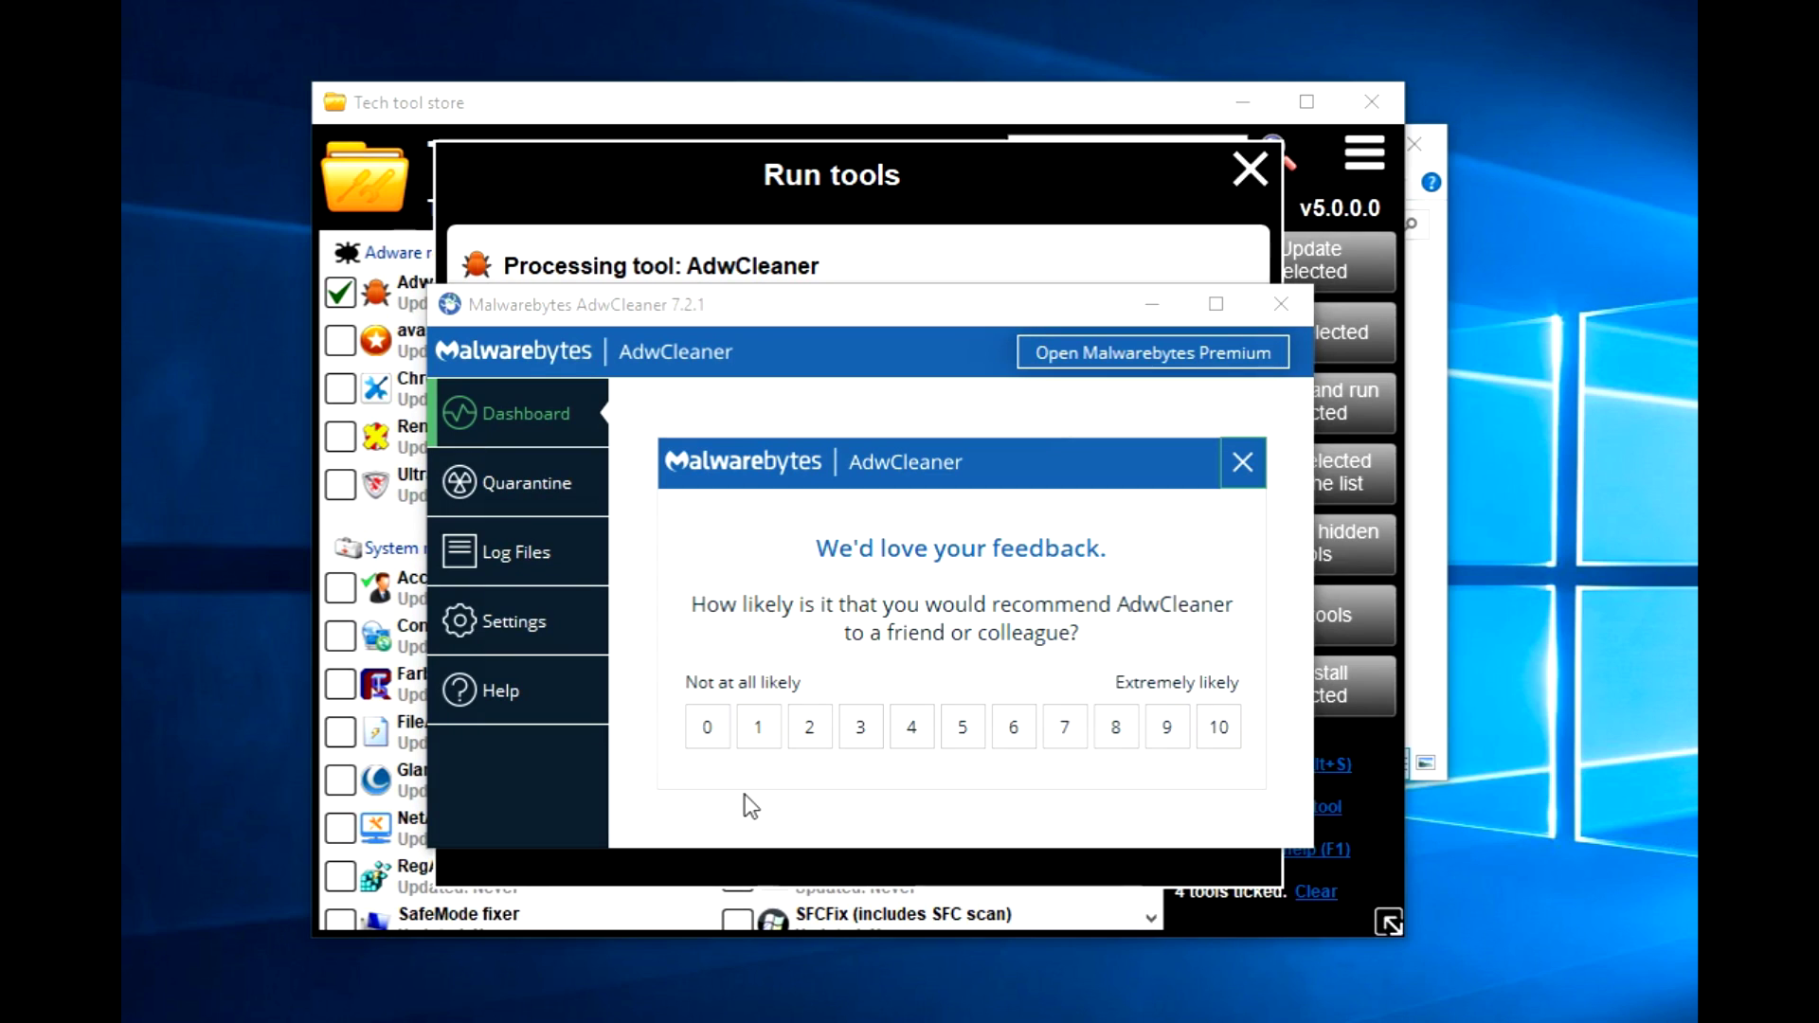
# Dismiss AdwCleaner's feedback request, try a scan and cancel it, closing the program.
pyautogui.click(1247, 473)
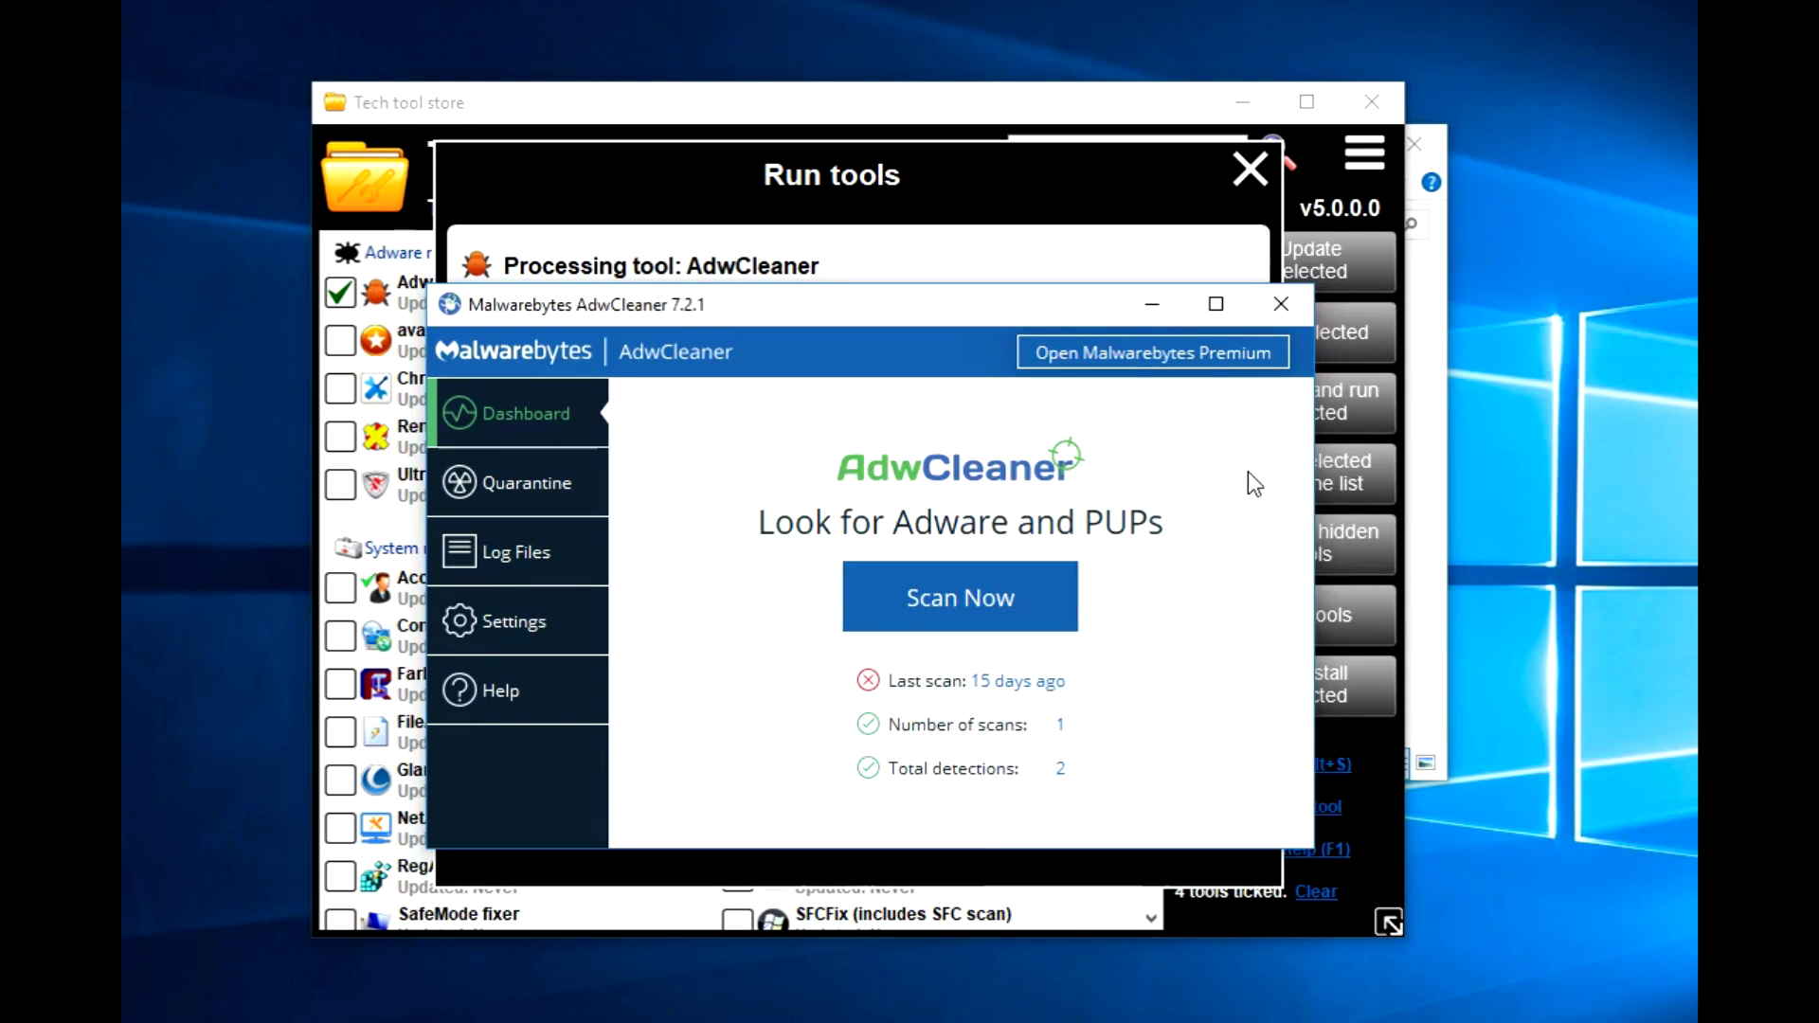
pyautogui.click(1006, 616)
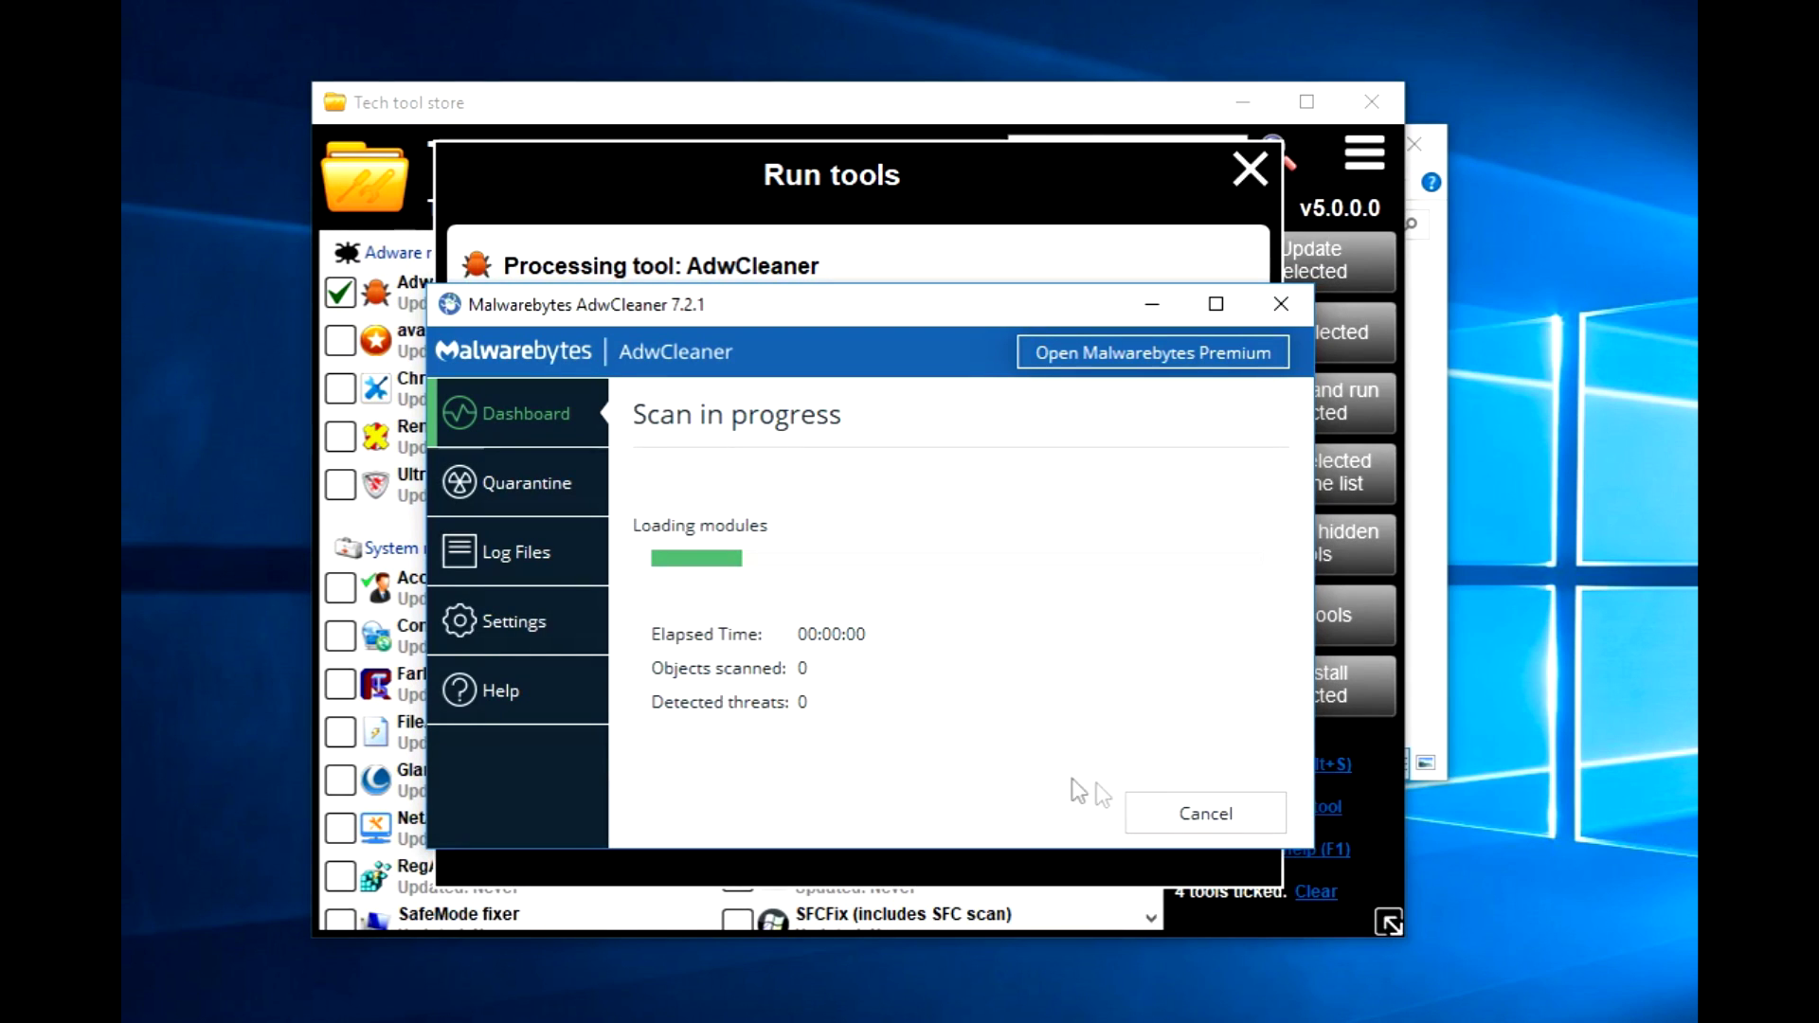
pyautogui.click(1205, 813)
pyautogui.click(957, 722)
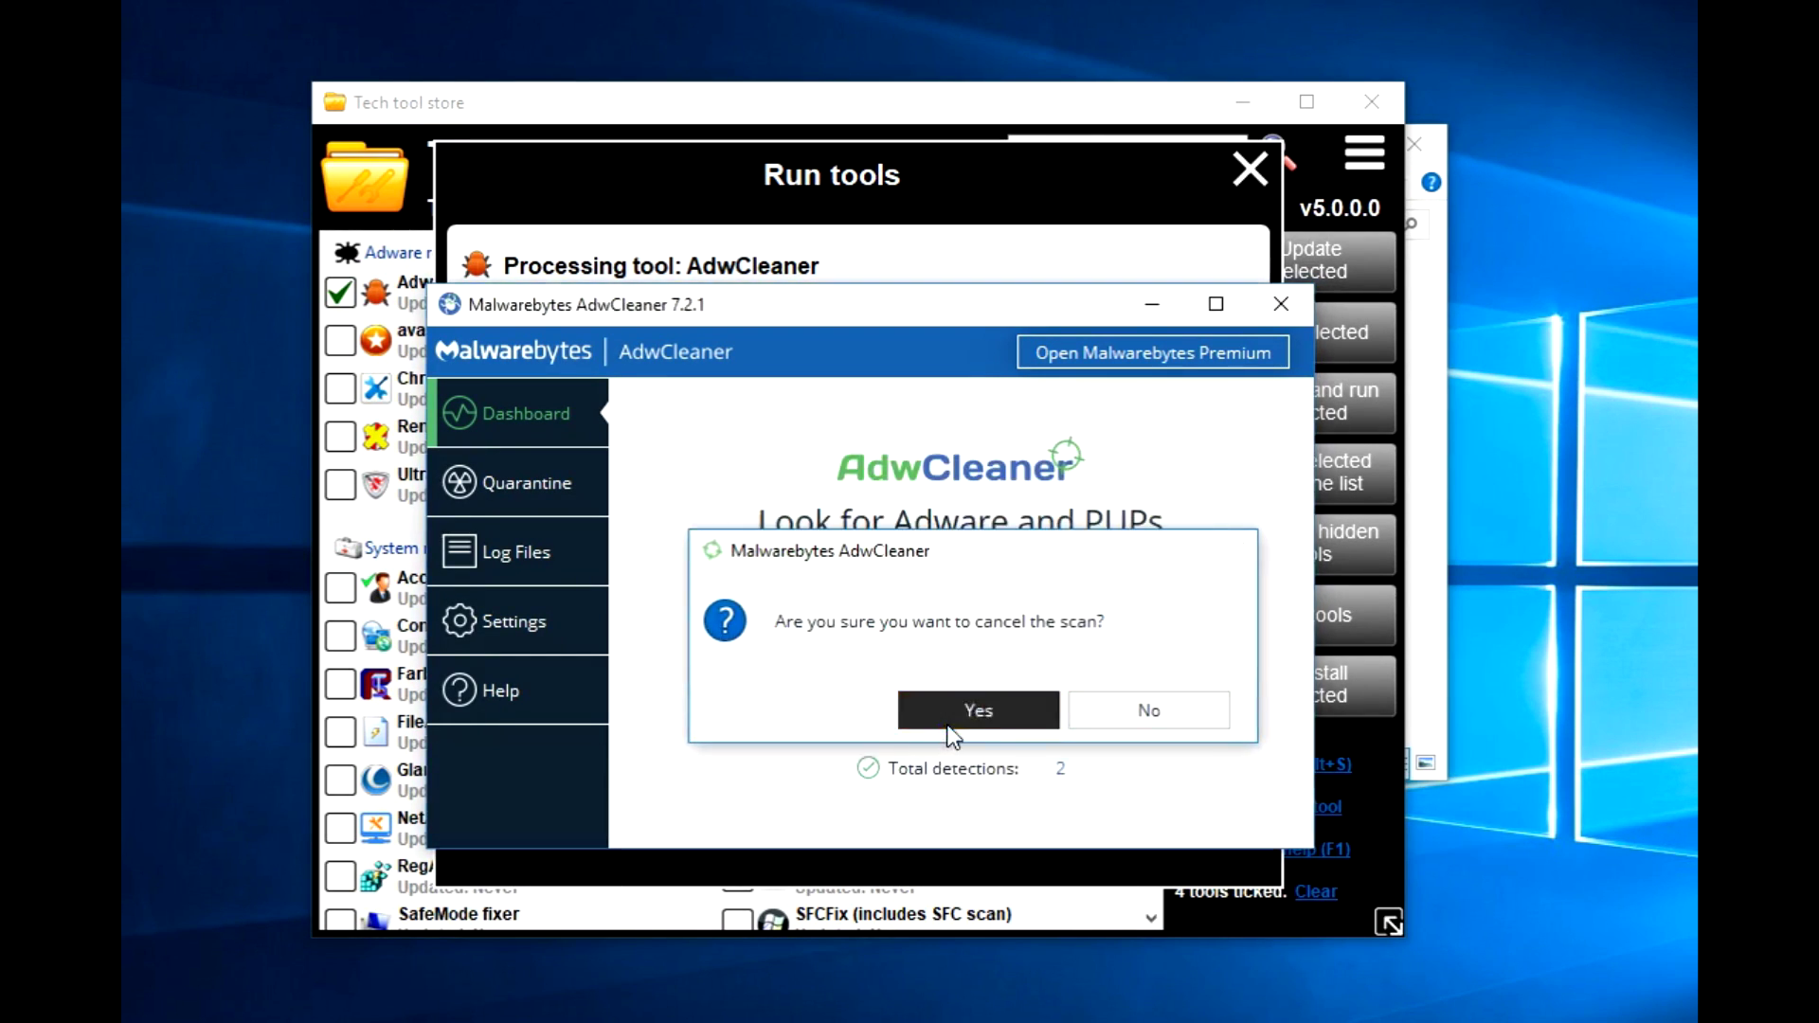
pyautogui.click(1279, 305)
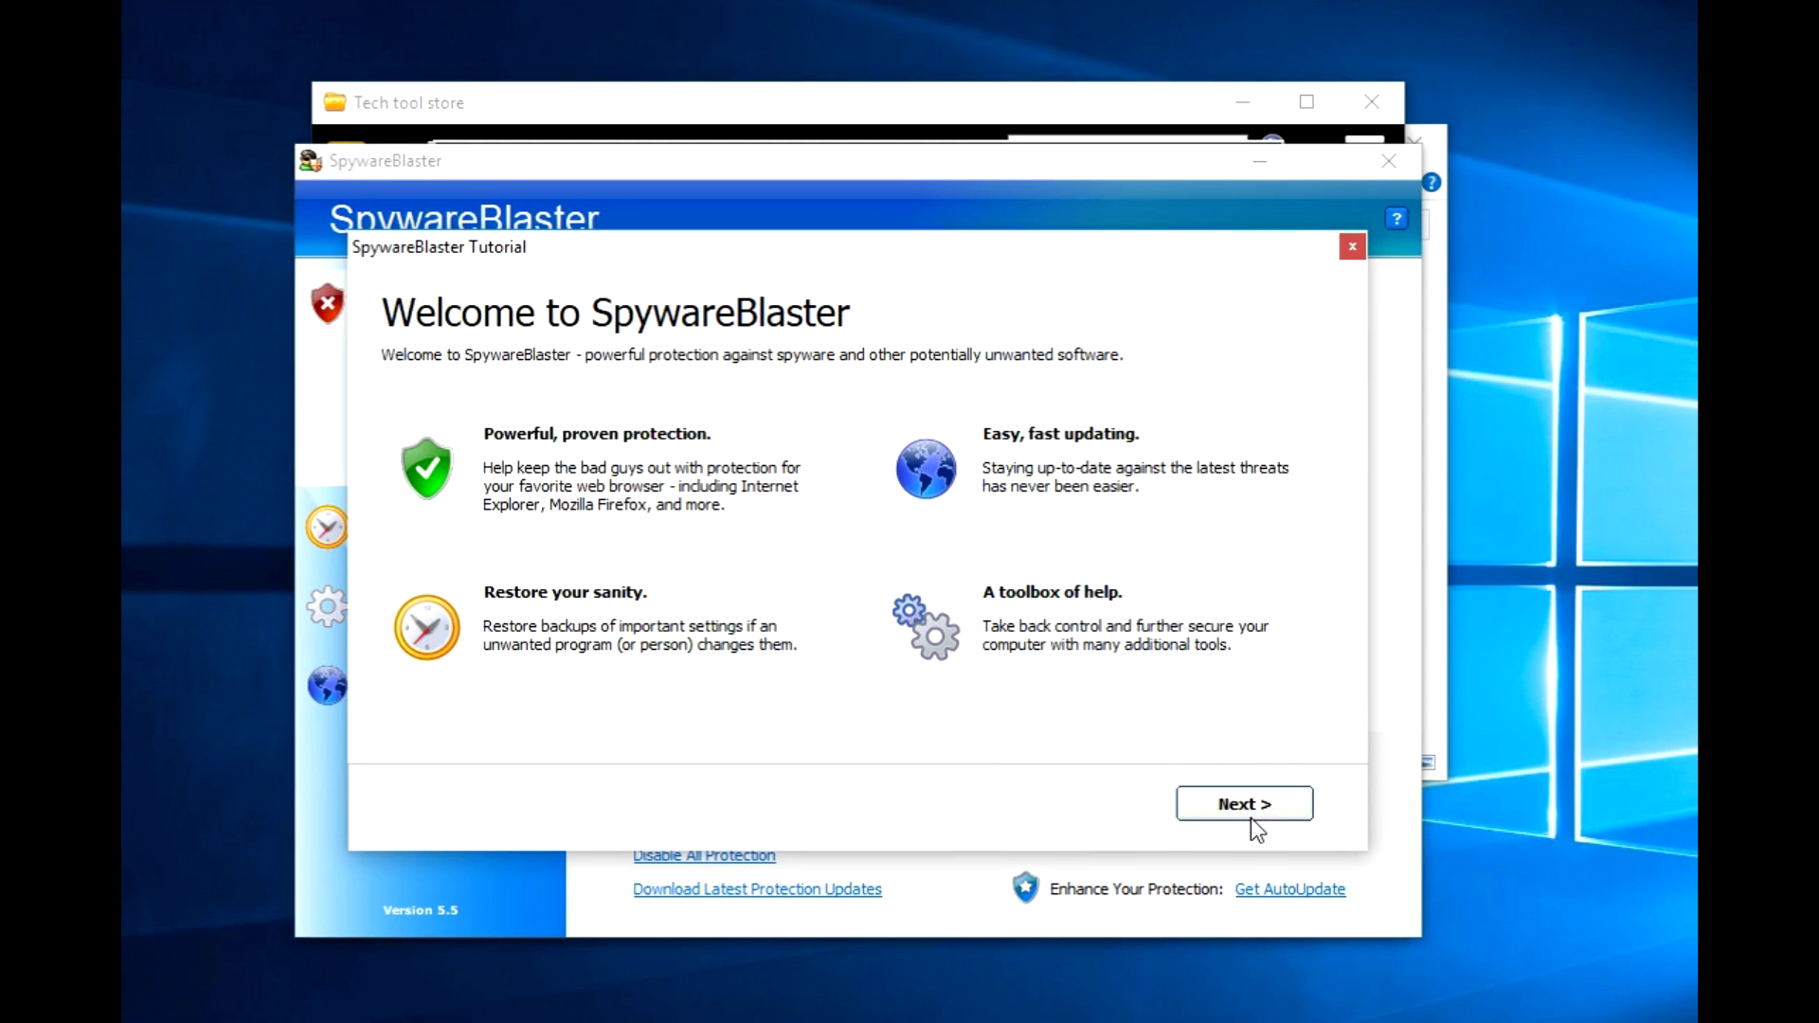
# Complete the SpywareBlaster tutorial with Automatic Updating as the updating method and close SpywareBlaster.
pyautogui.click(1250, 805)
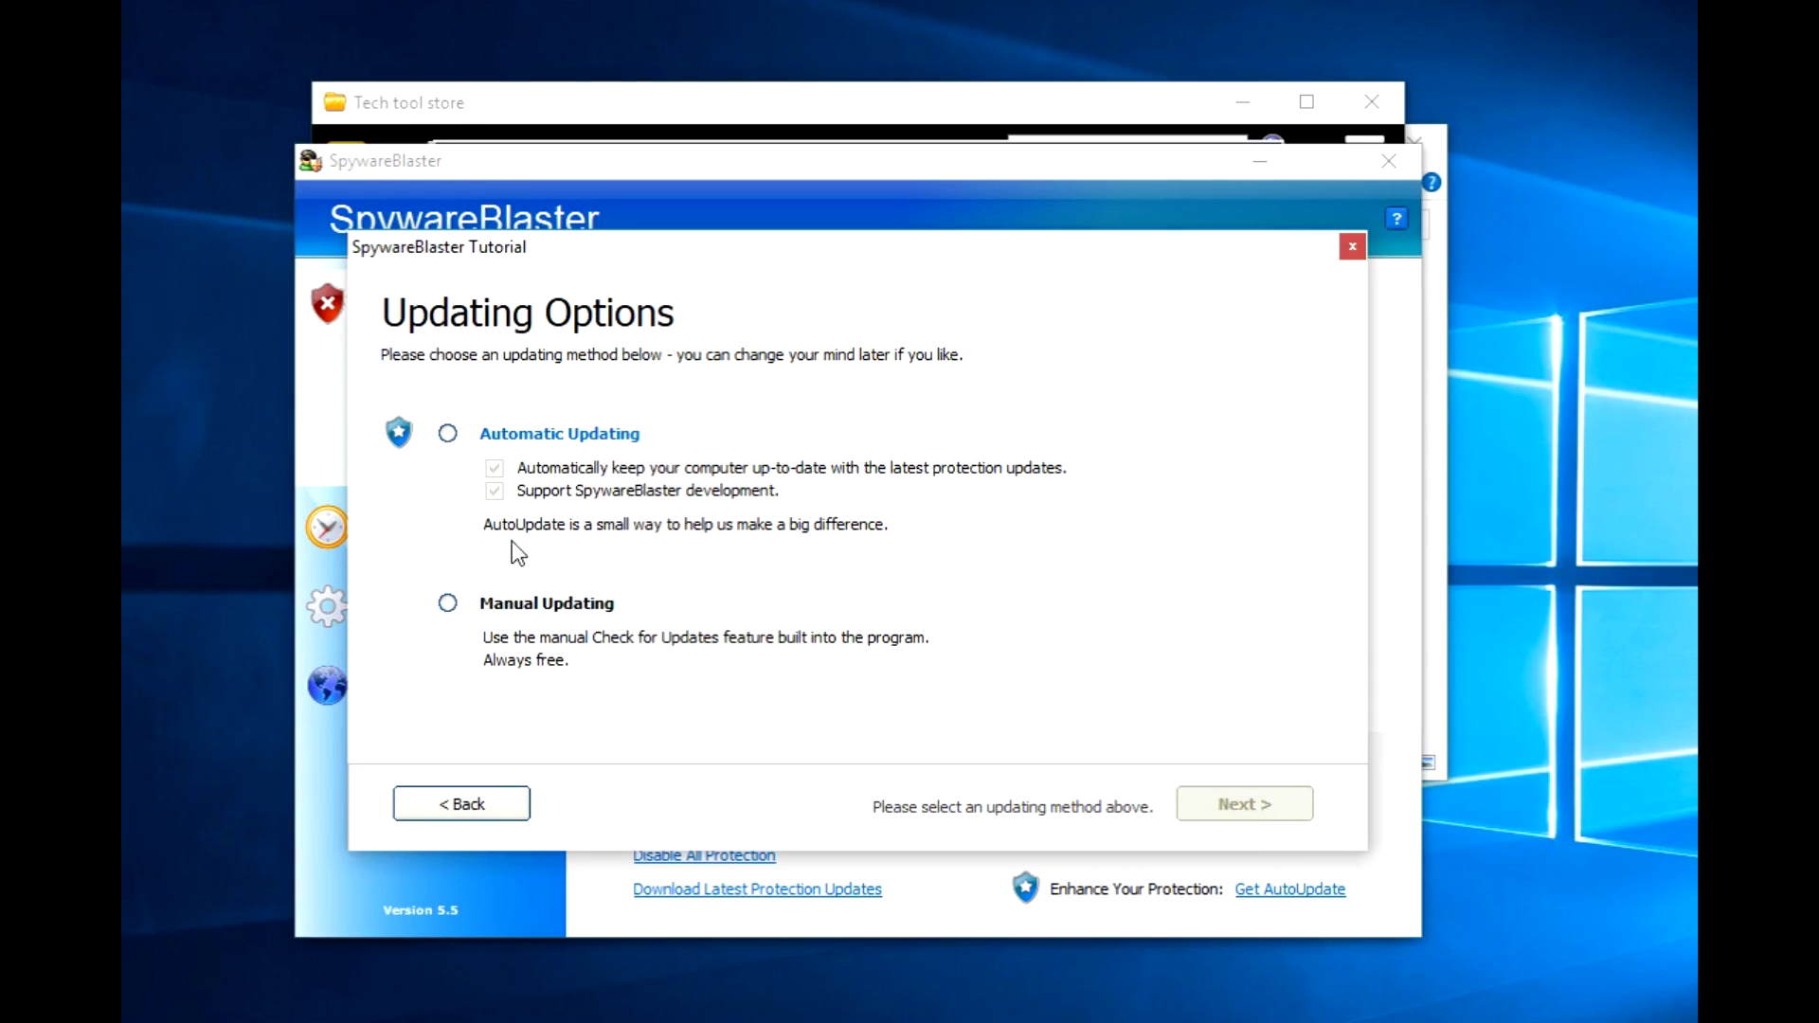
pyautogui.click(573, 436)
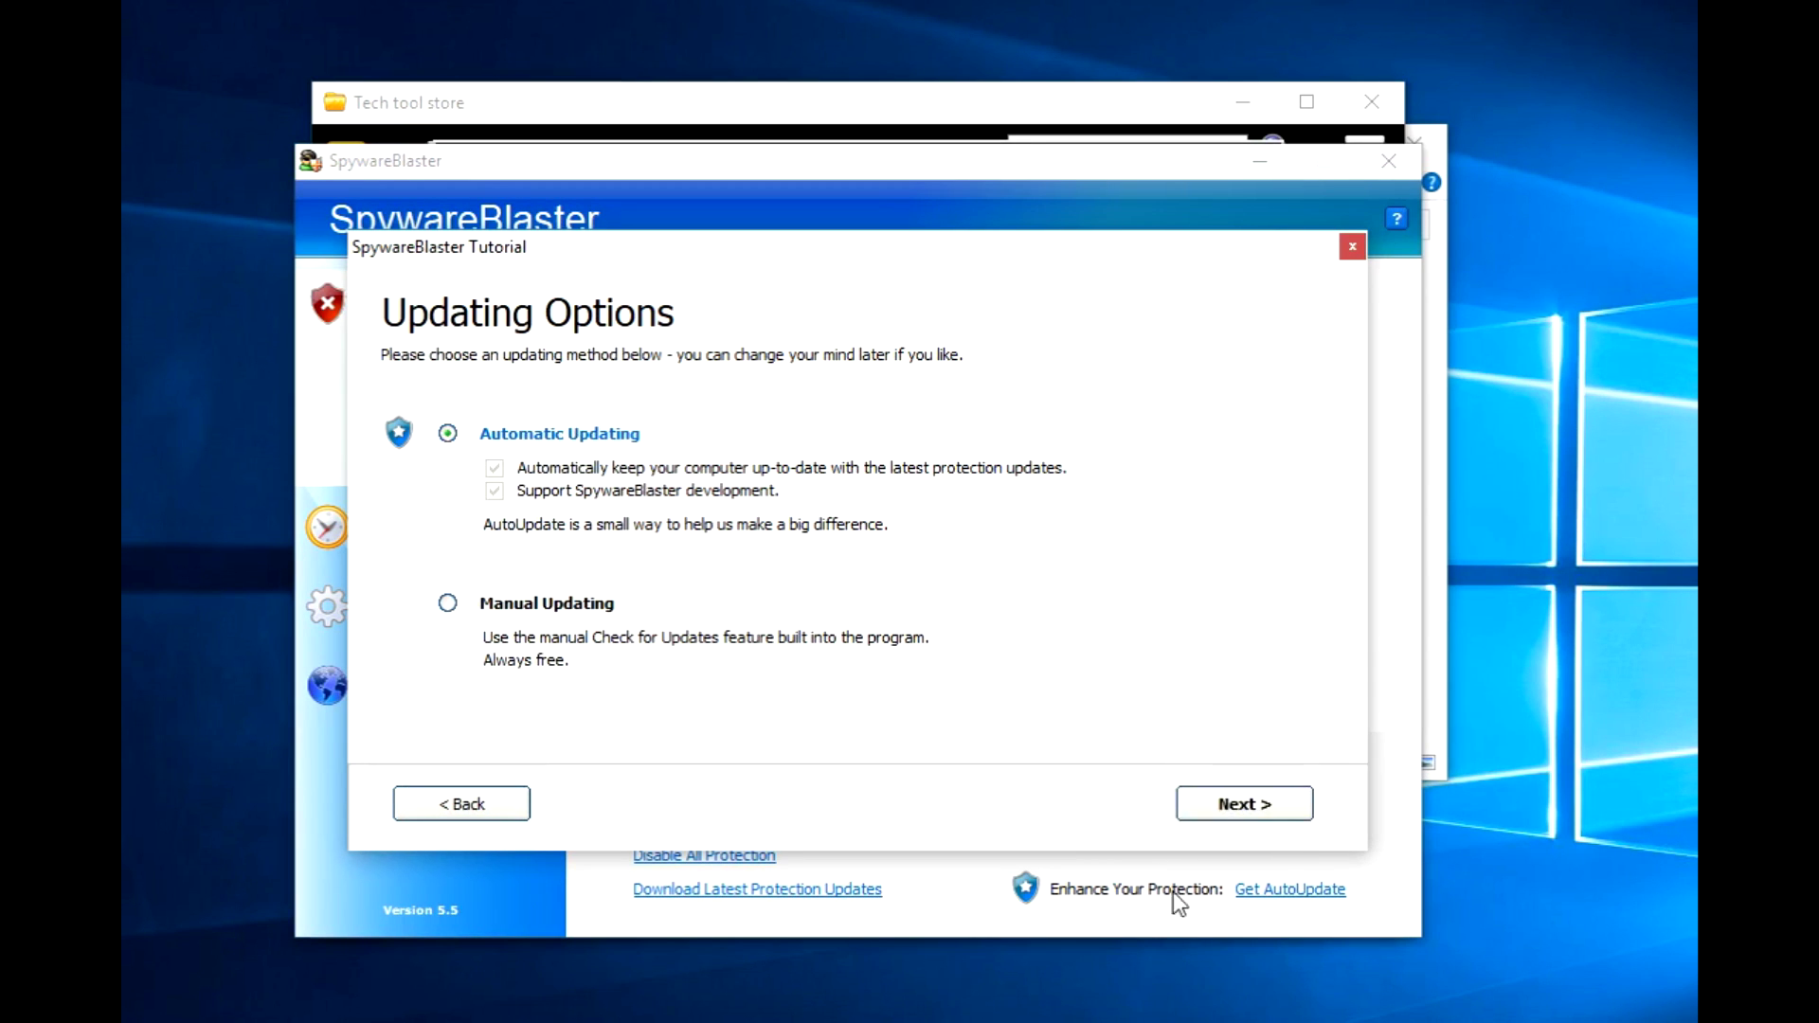
pyautogui.click(1250, 804)
pyautogui.click(1255, 803)
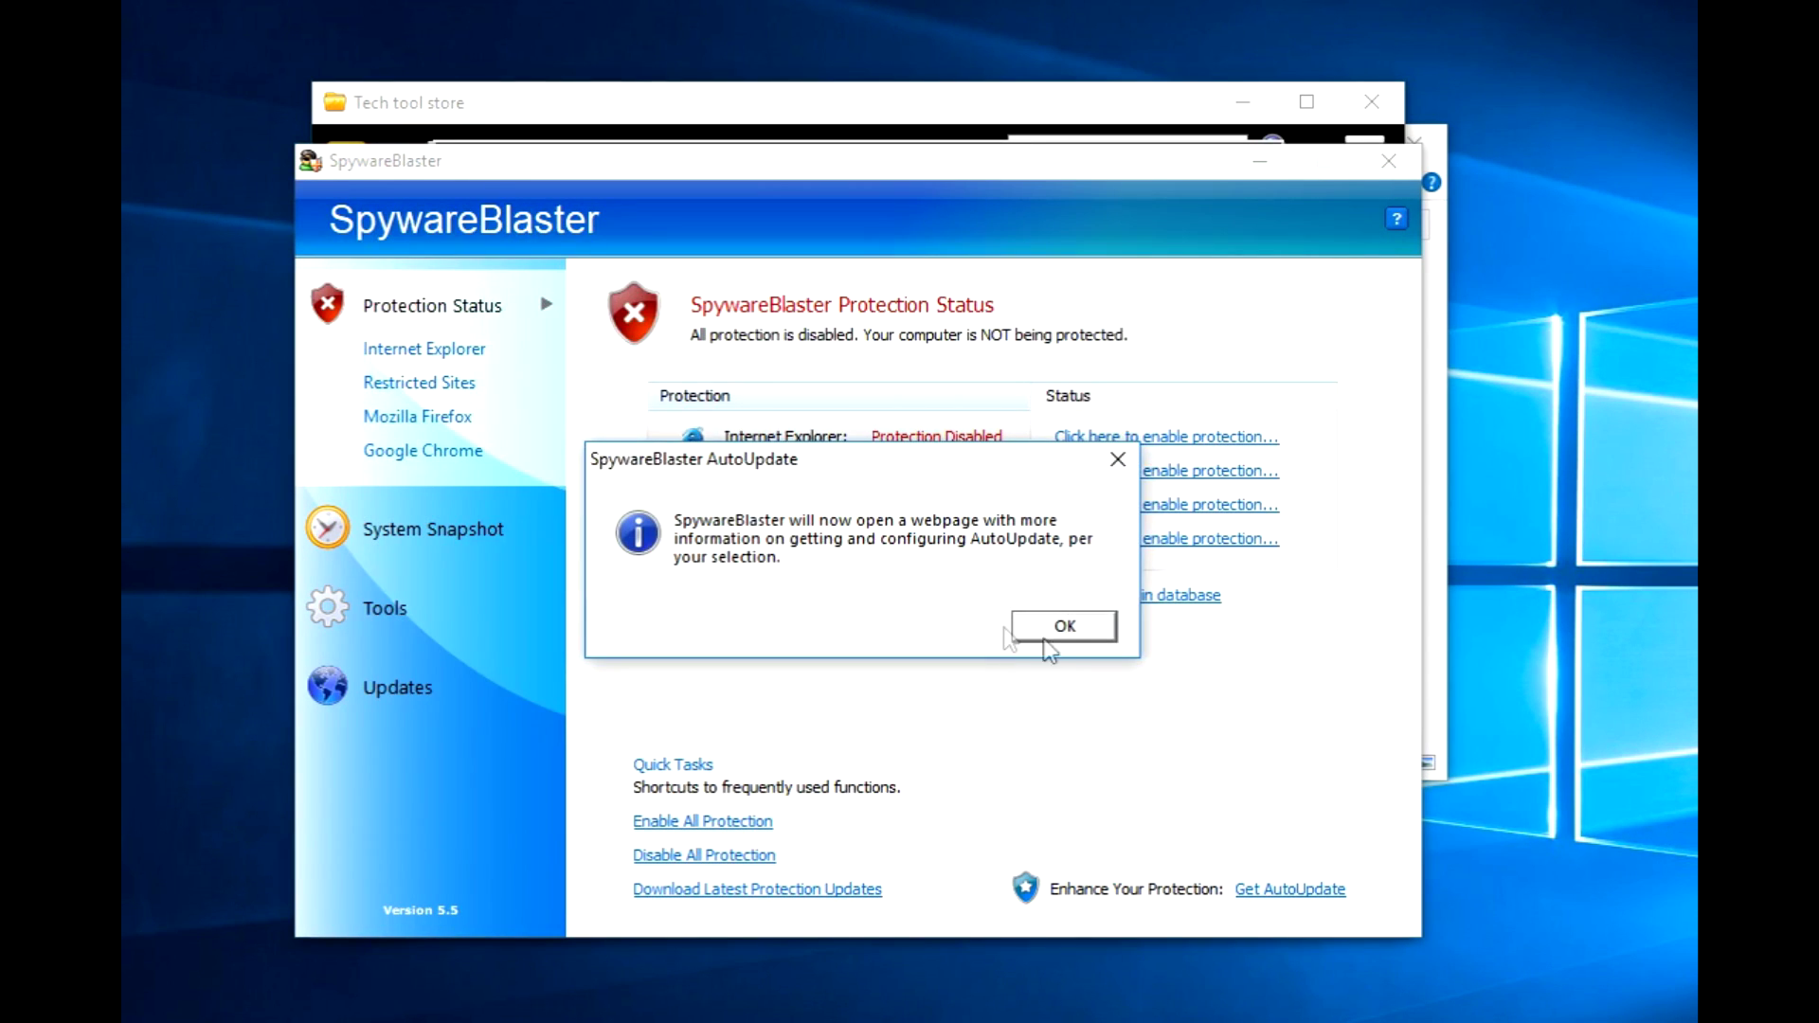
pyautogui.click(1056, 627)
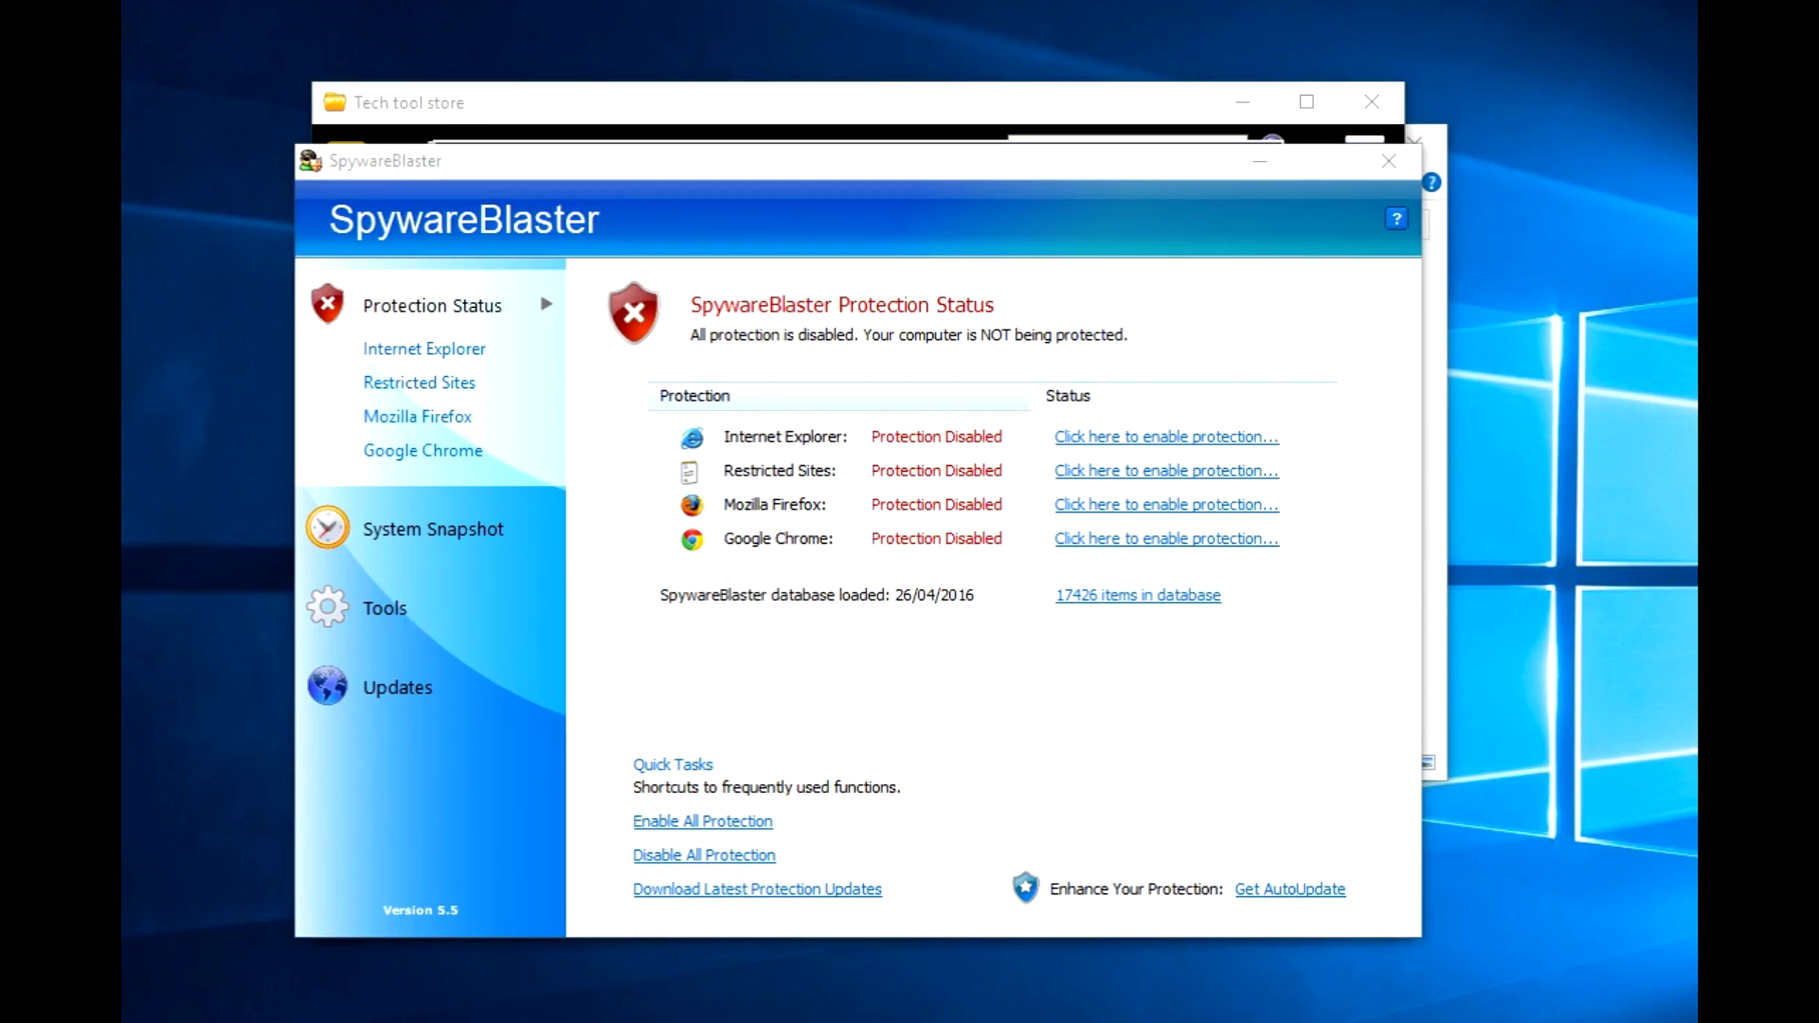
pyautogui.click(1389, 161)
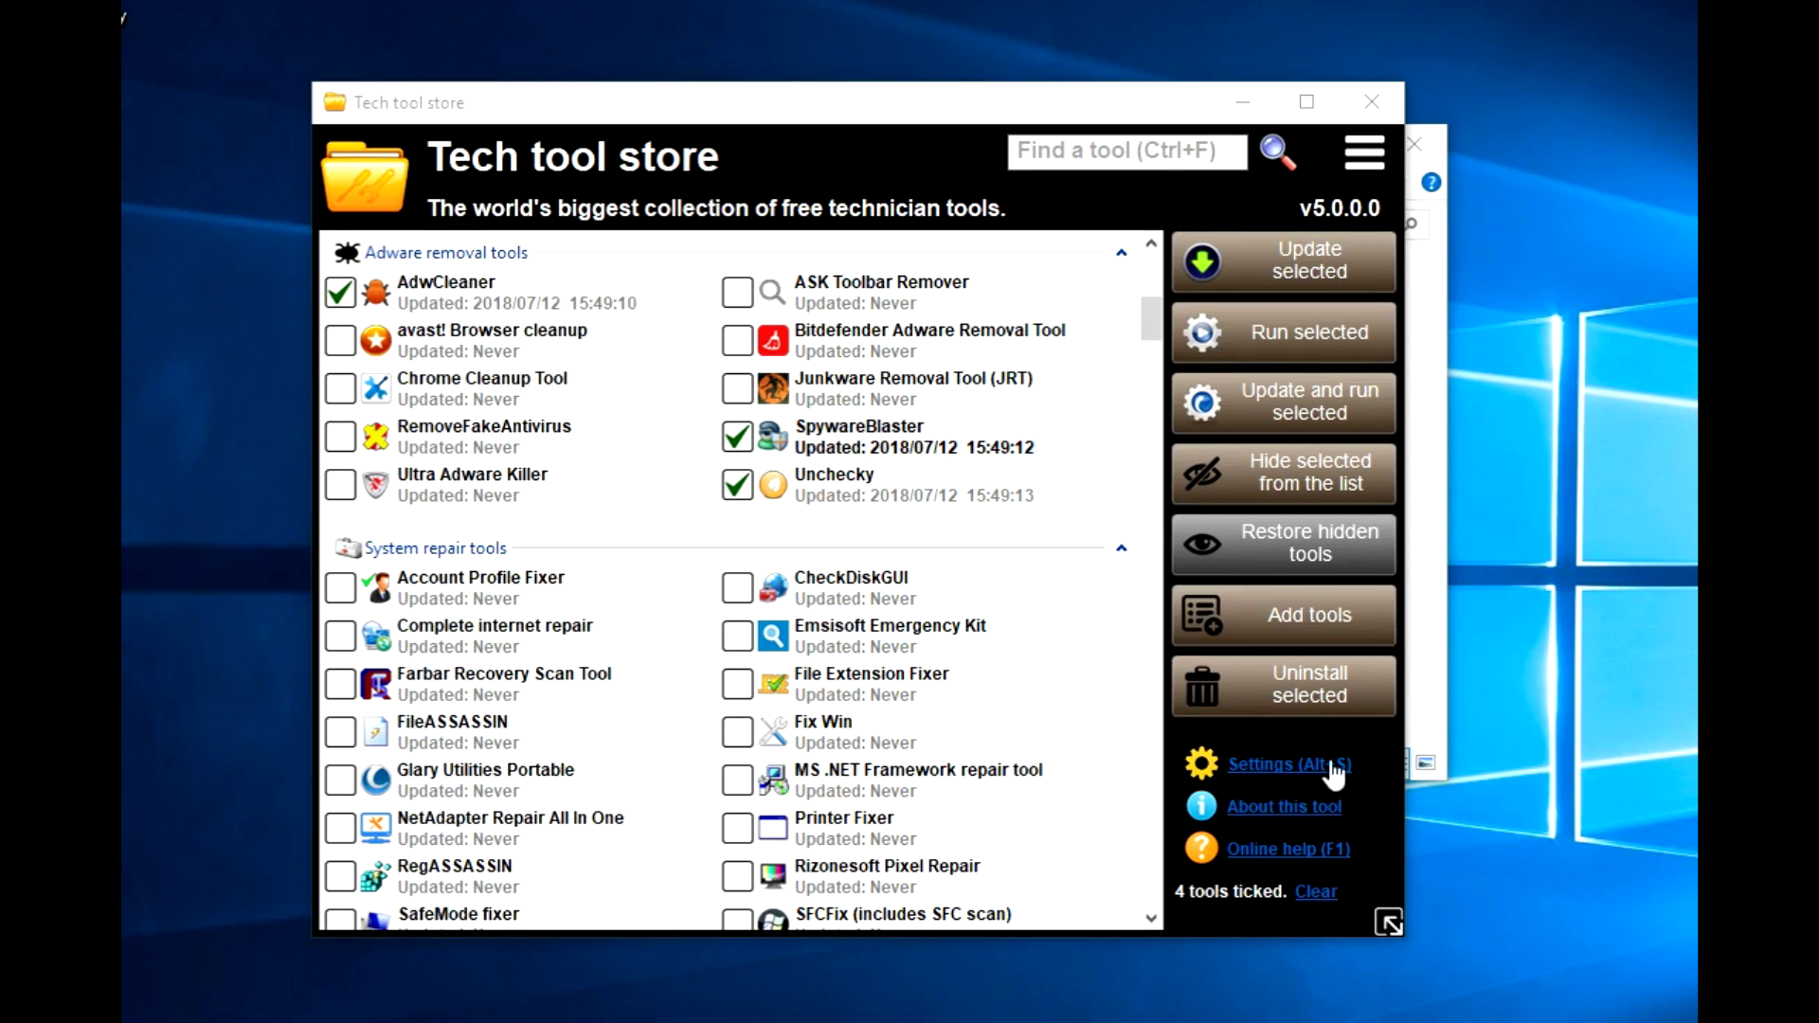
# Uninstall the selected tools with confirmation and deselect AdwCleaner, Unchecky and SpywareBlaster.
pyautogui.click(1255, 696)
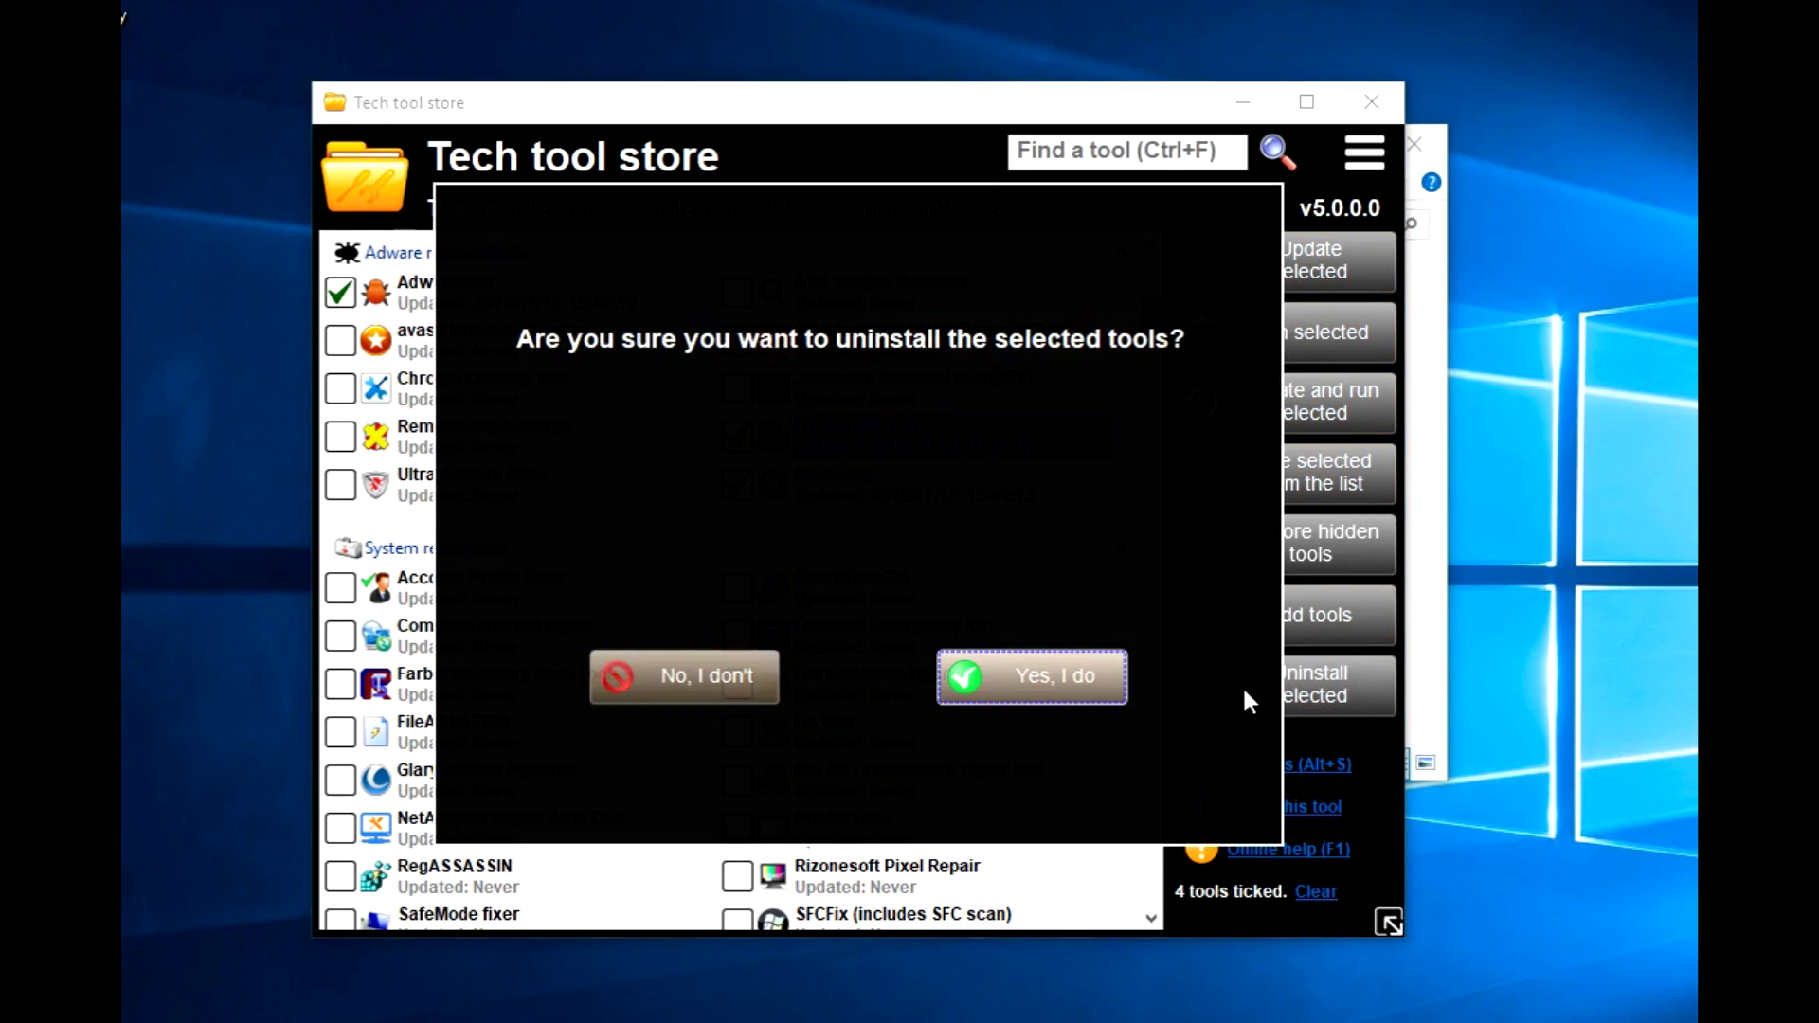
pyautogui.click(1057, 673)
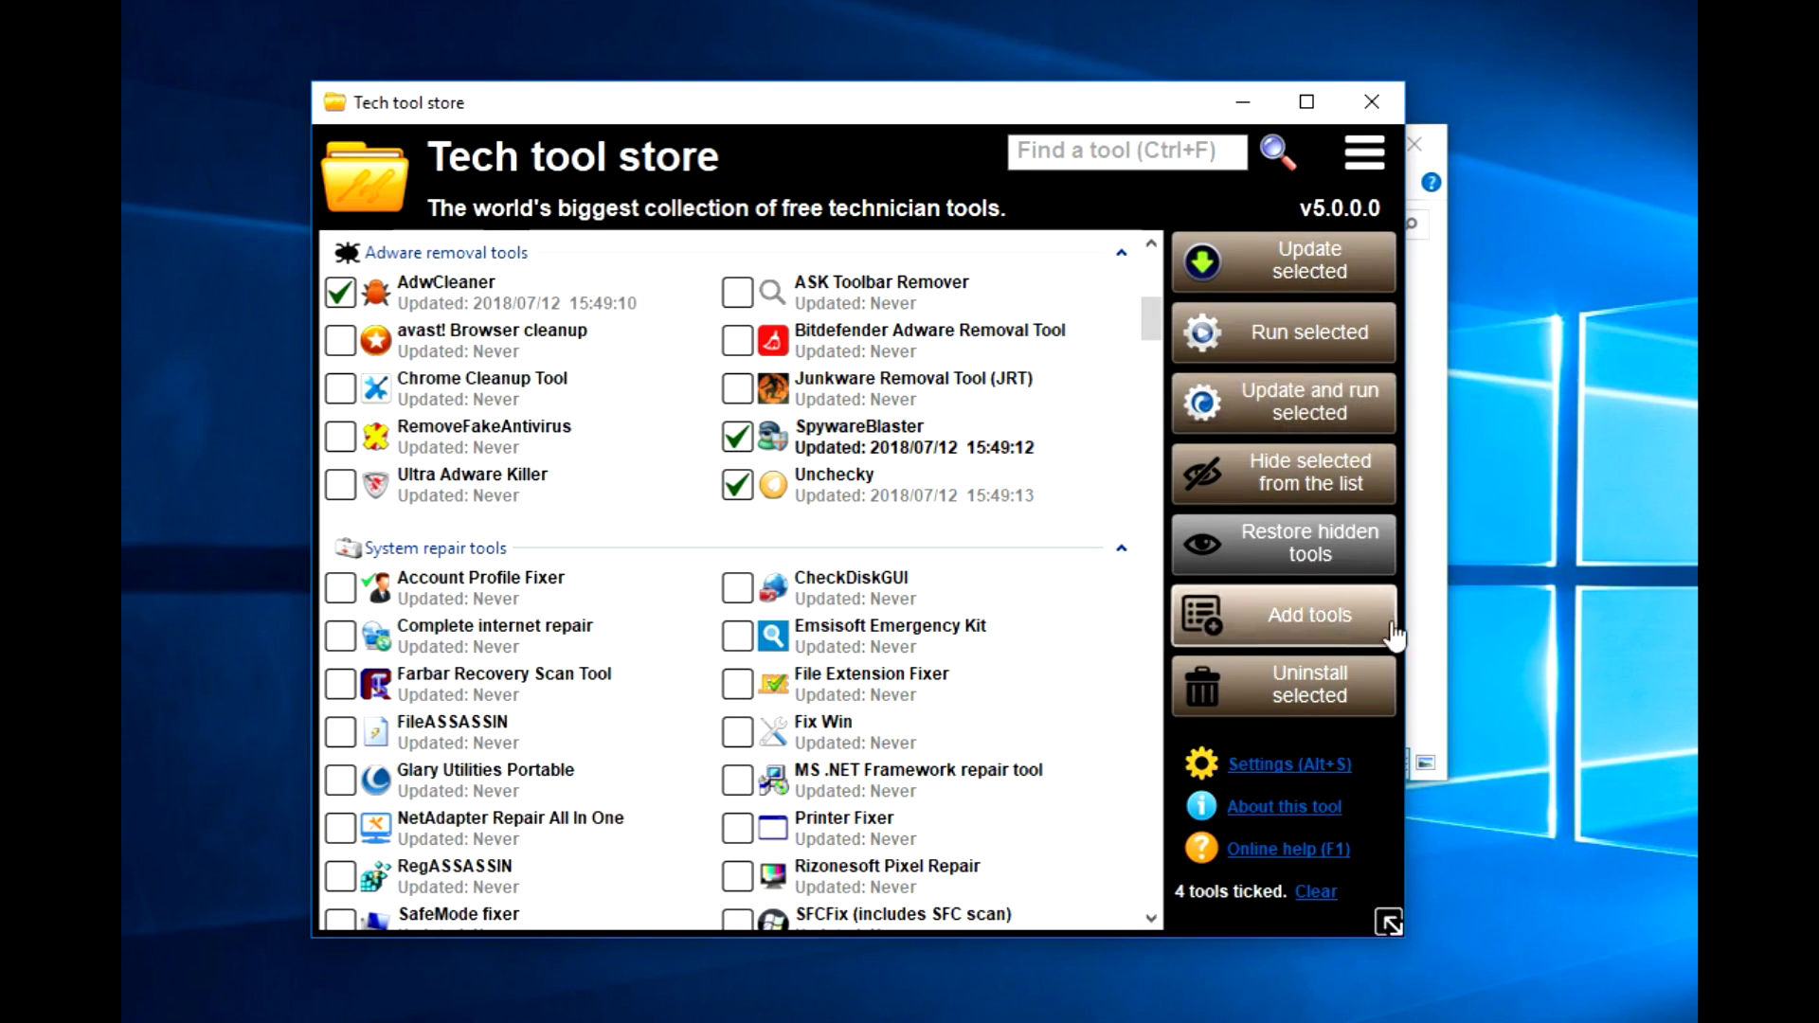
pyautogui.click(341, 294)
pyautogui.click(737, 485)
pyautogui.click(737, 437)
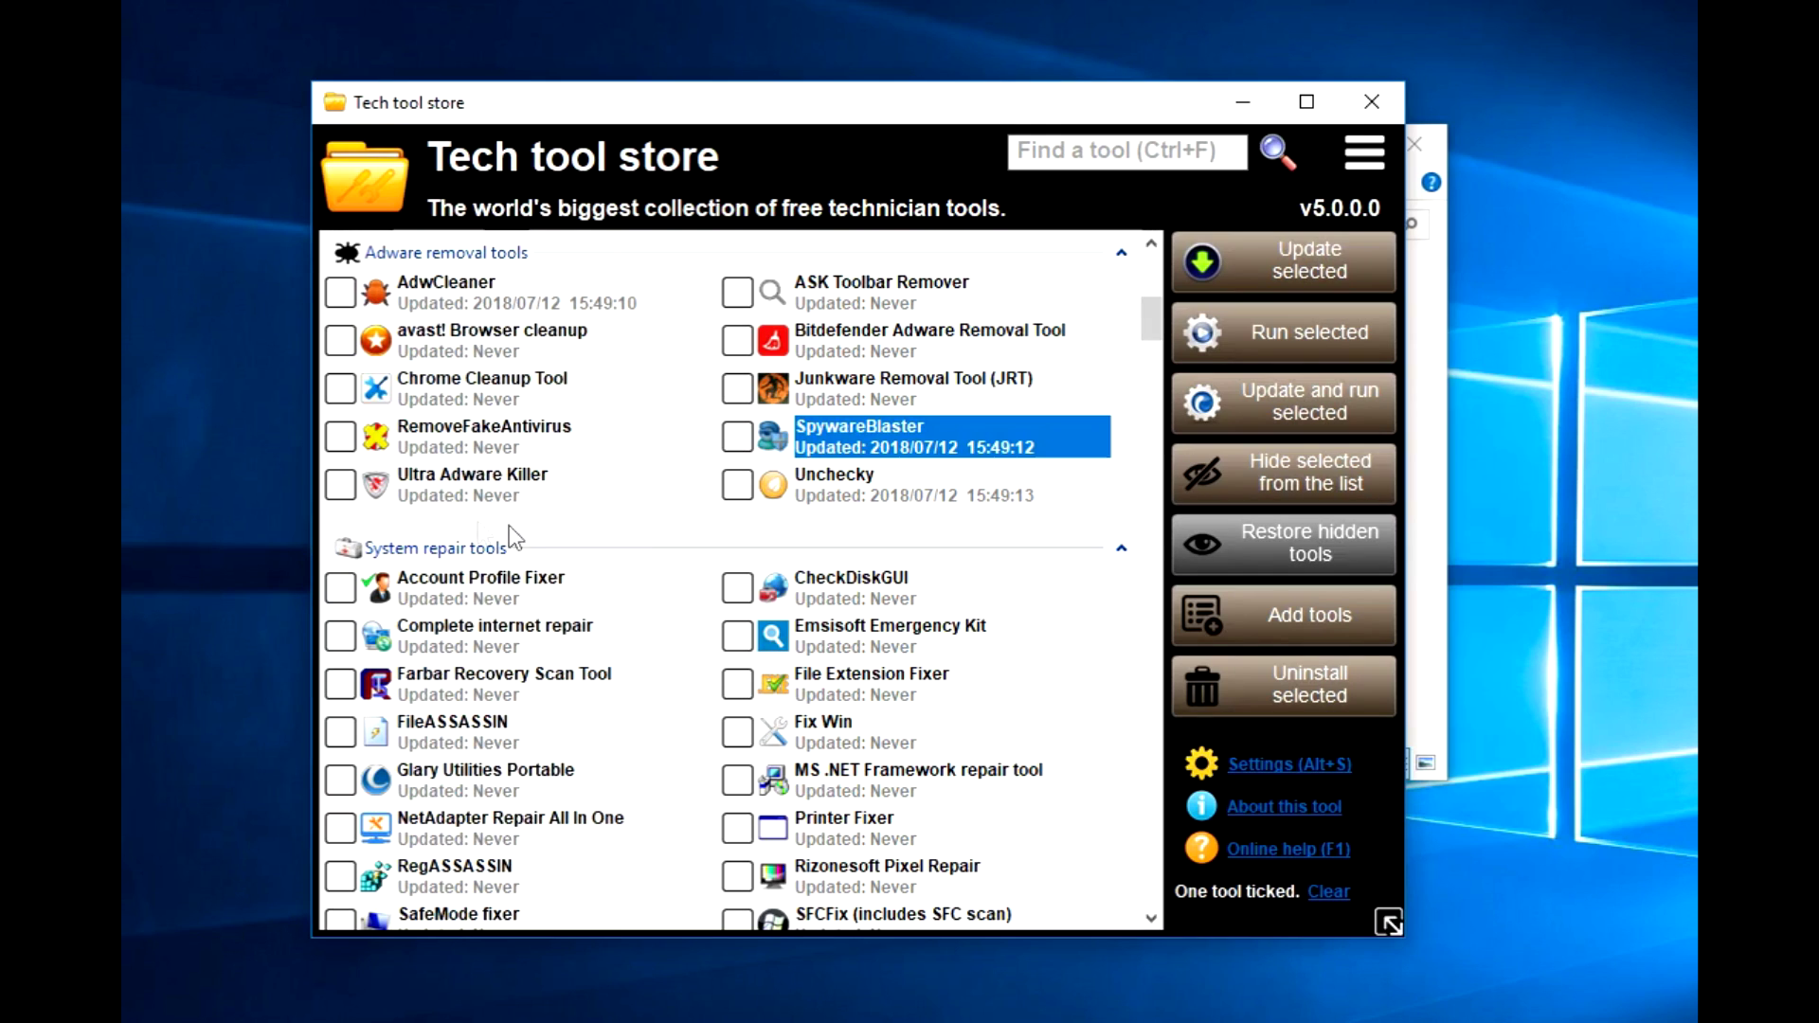
# Select RemoveFakeAntivirus in the Adware removal tools group and hide the selected tools from the list.
pyautogui.click(340, 437)
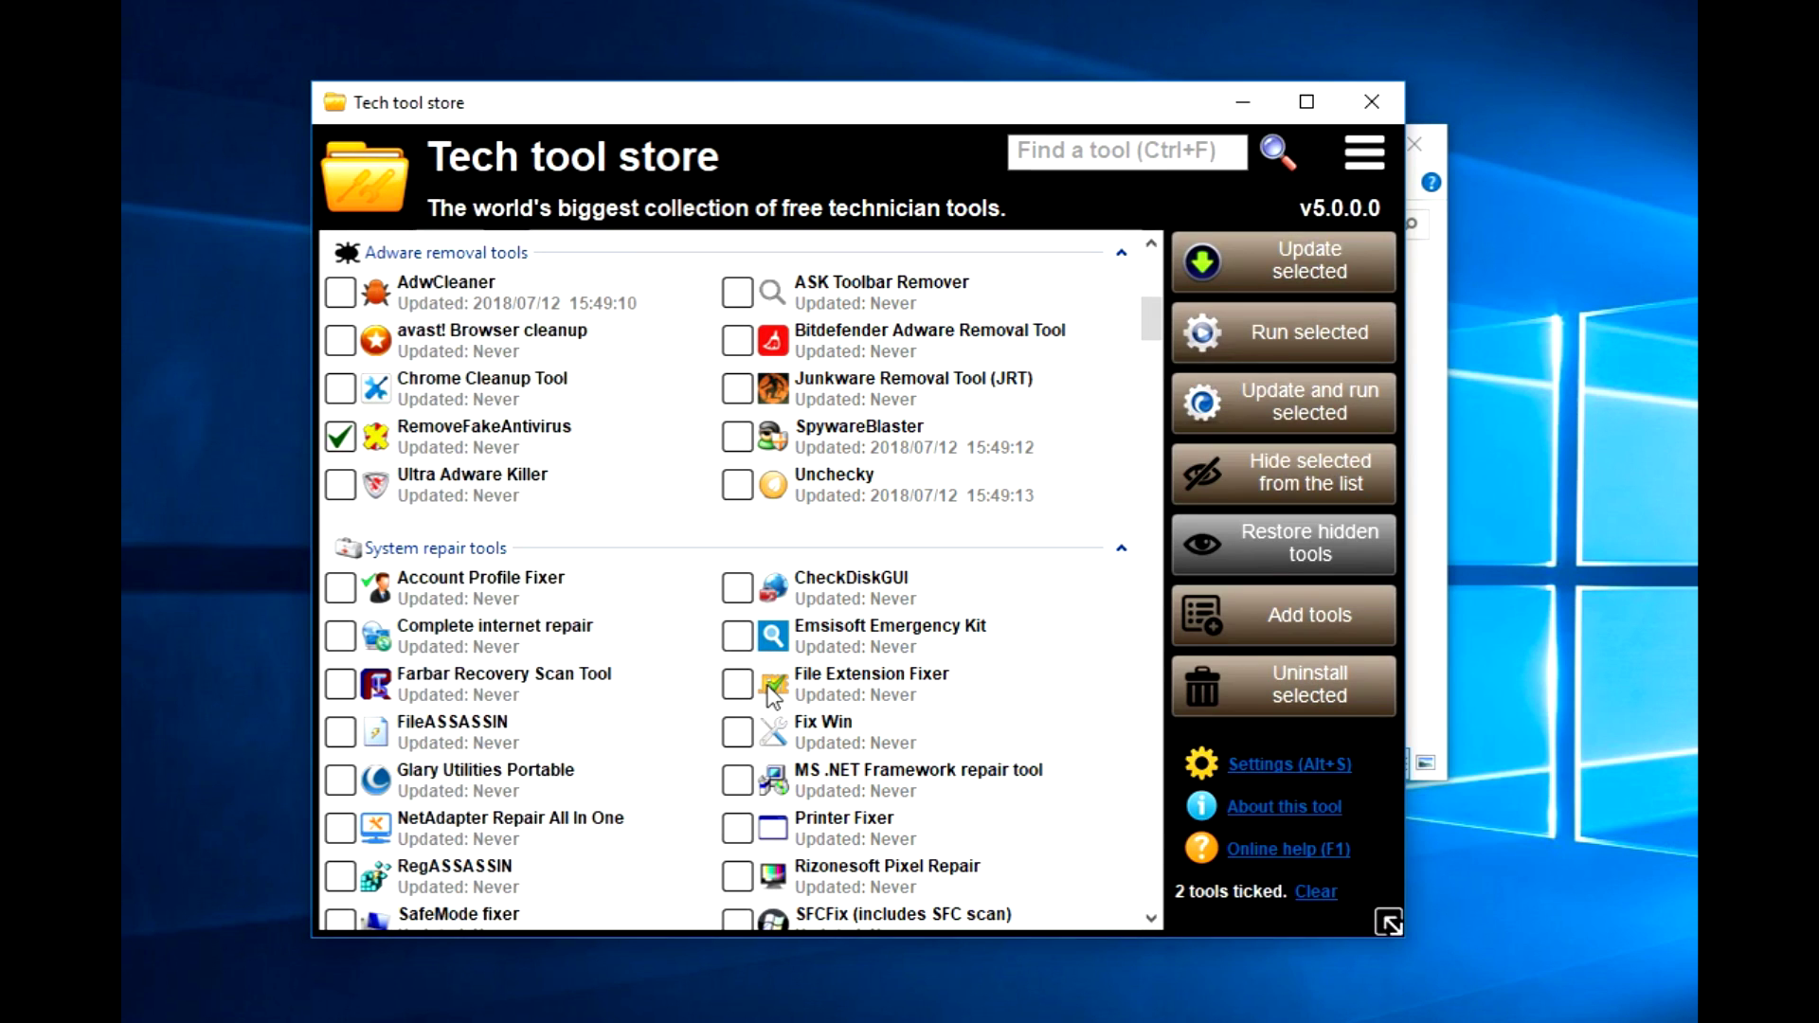
pyautogui.click(1324, 489)
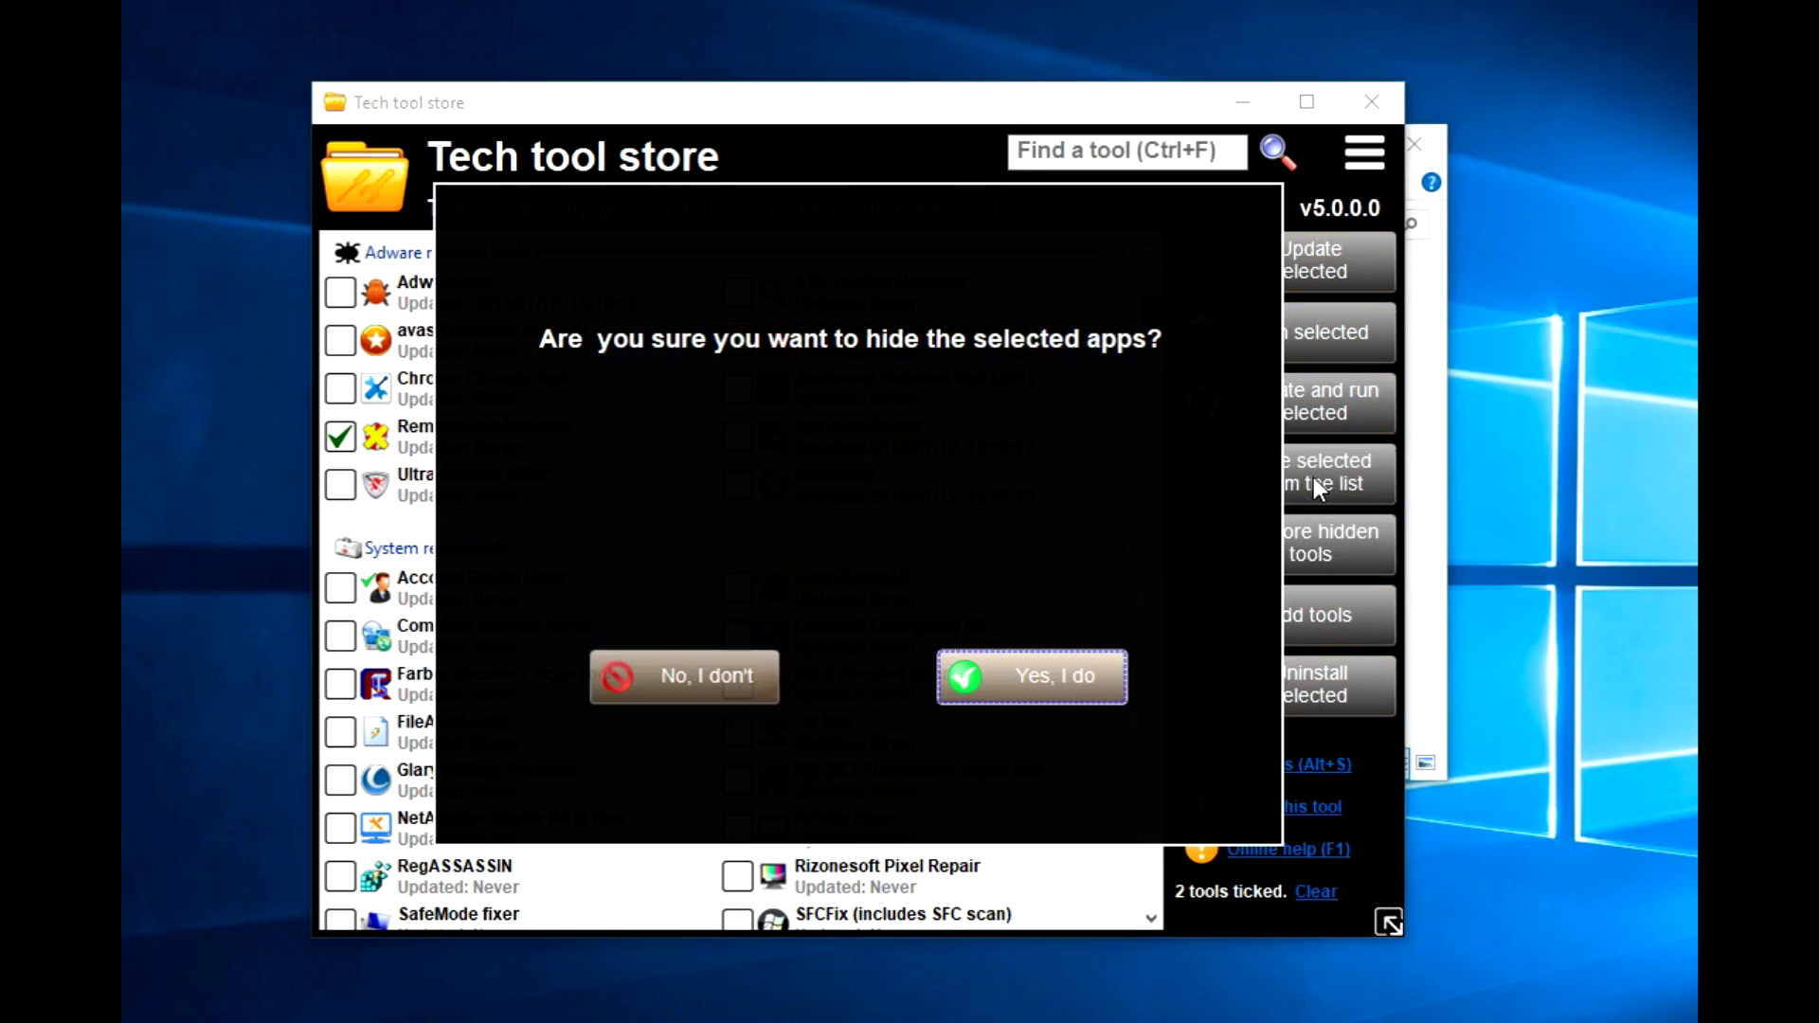
pyautogui.click(1079, 680)
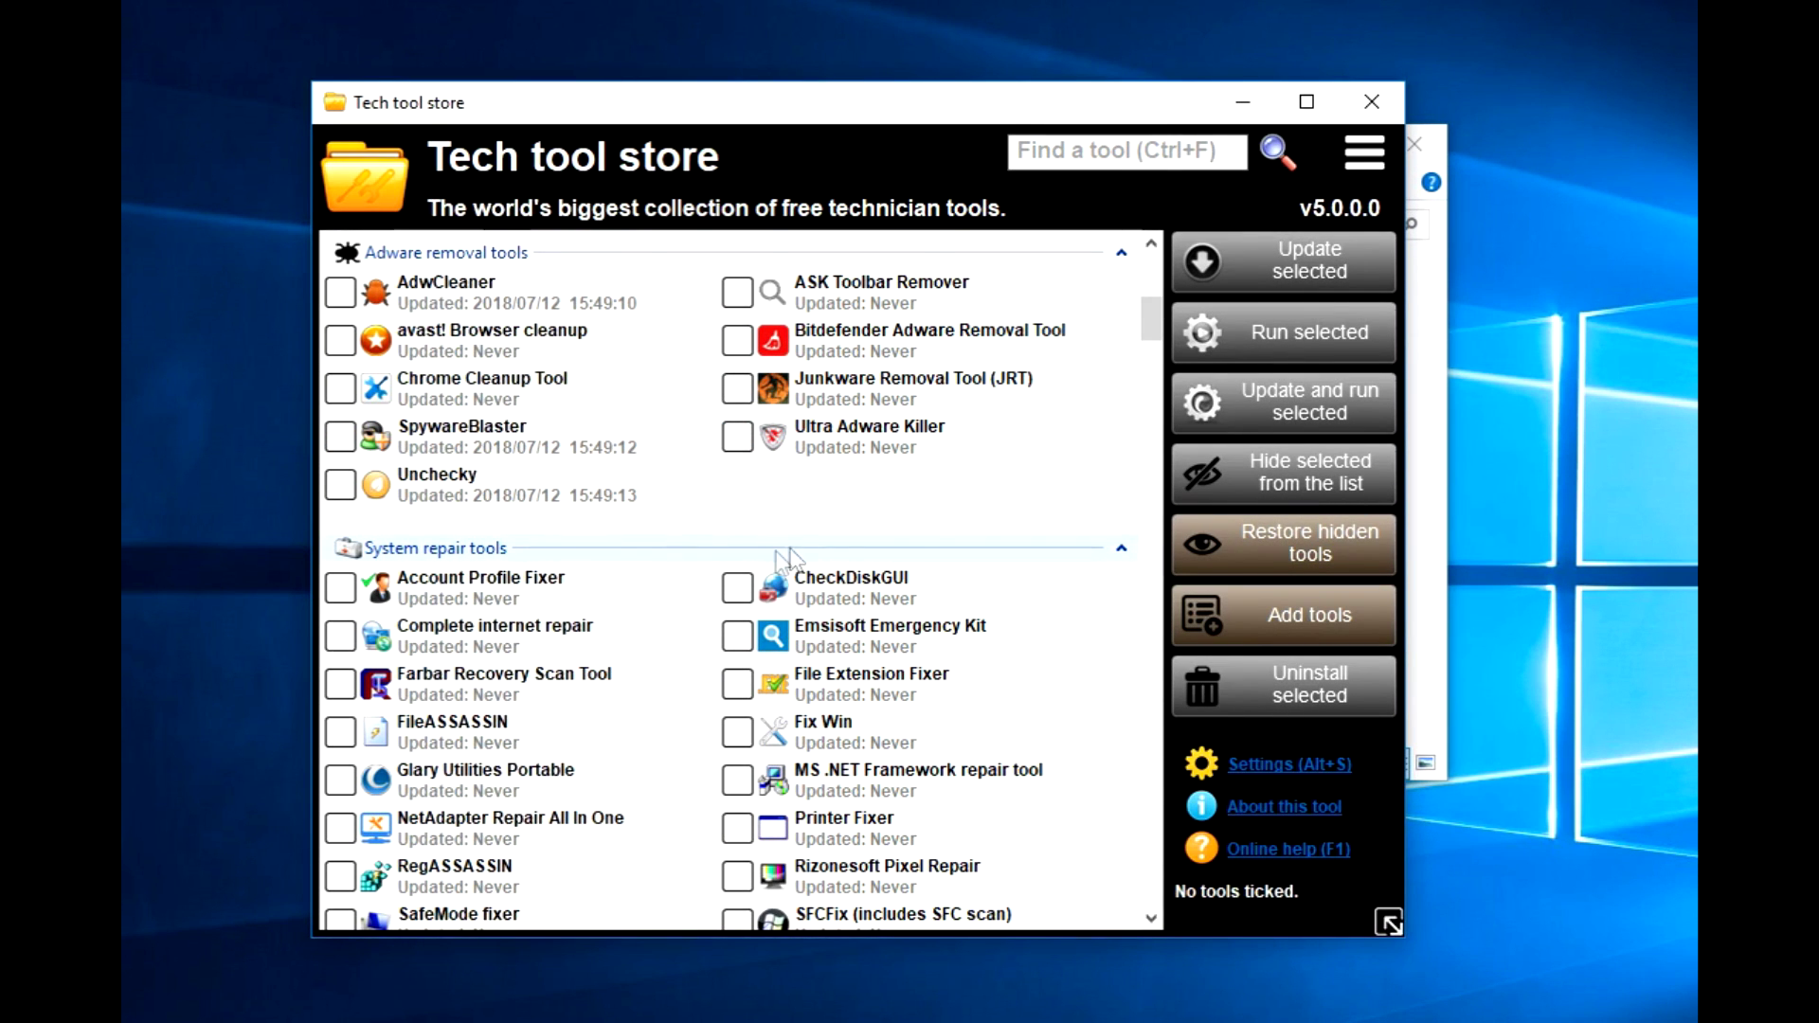
# Restore the hidden tools RemoveFakeAntivirus and Flash player for Firefox to the list.
pyautogui.click(1360, 559)
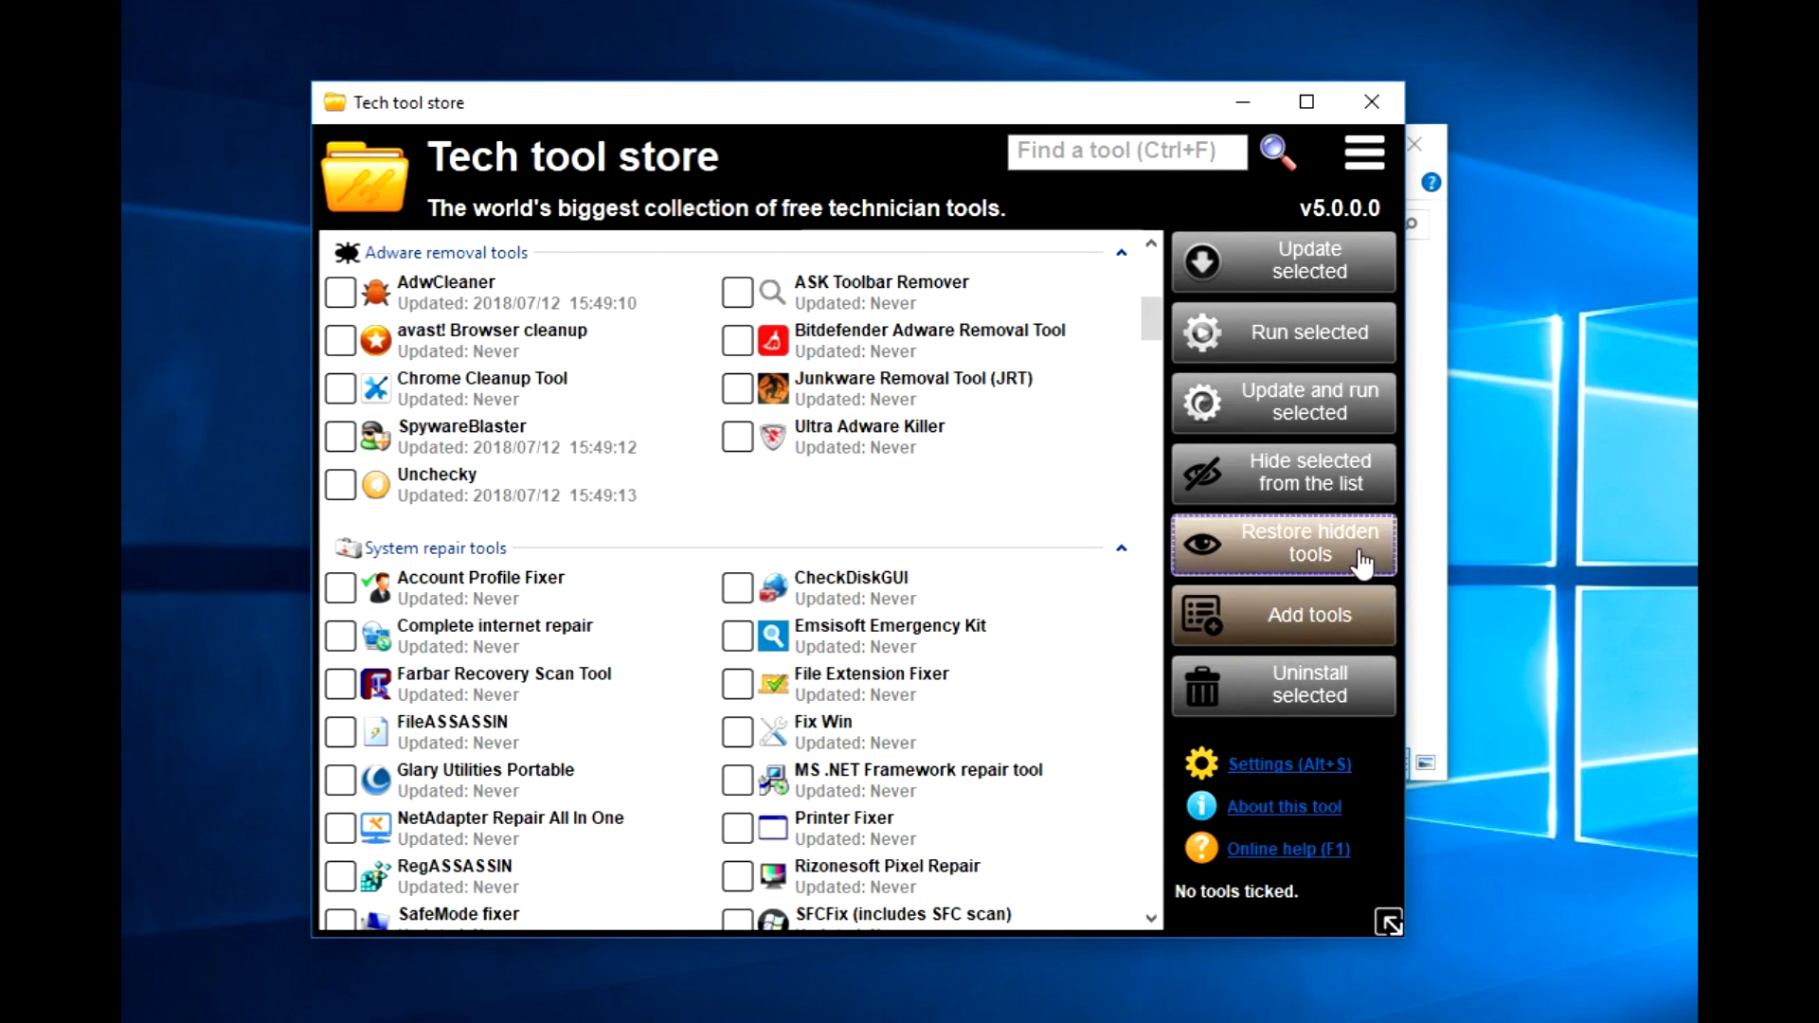
pyautogui.click(491, 285)
pyautogui.click(491, 313)
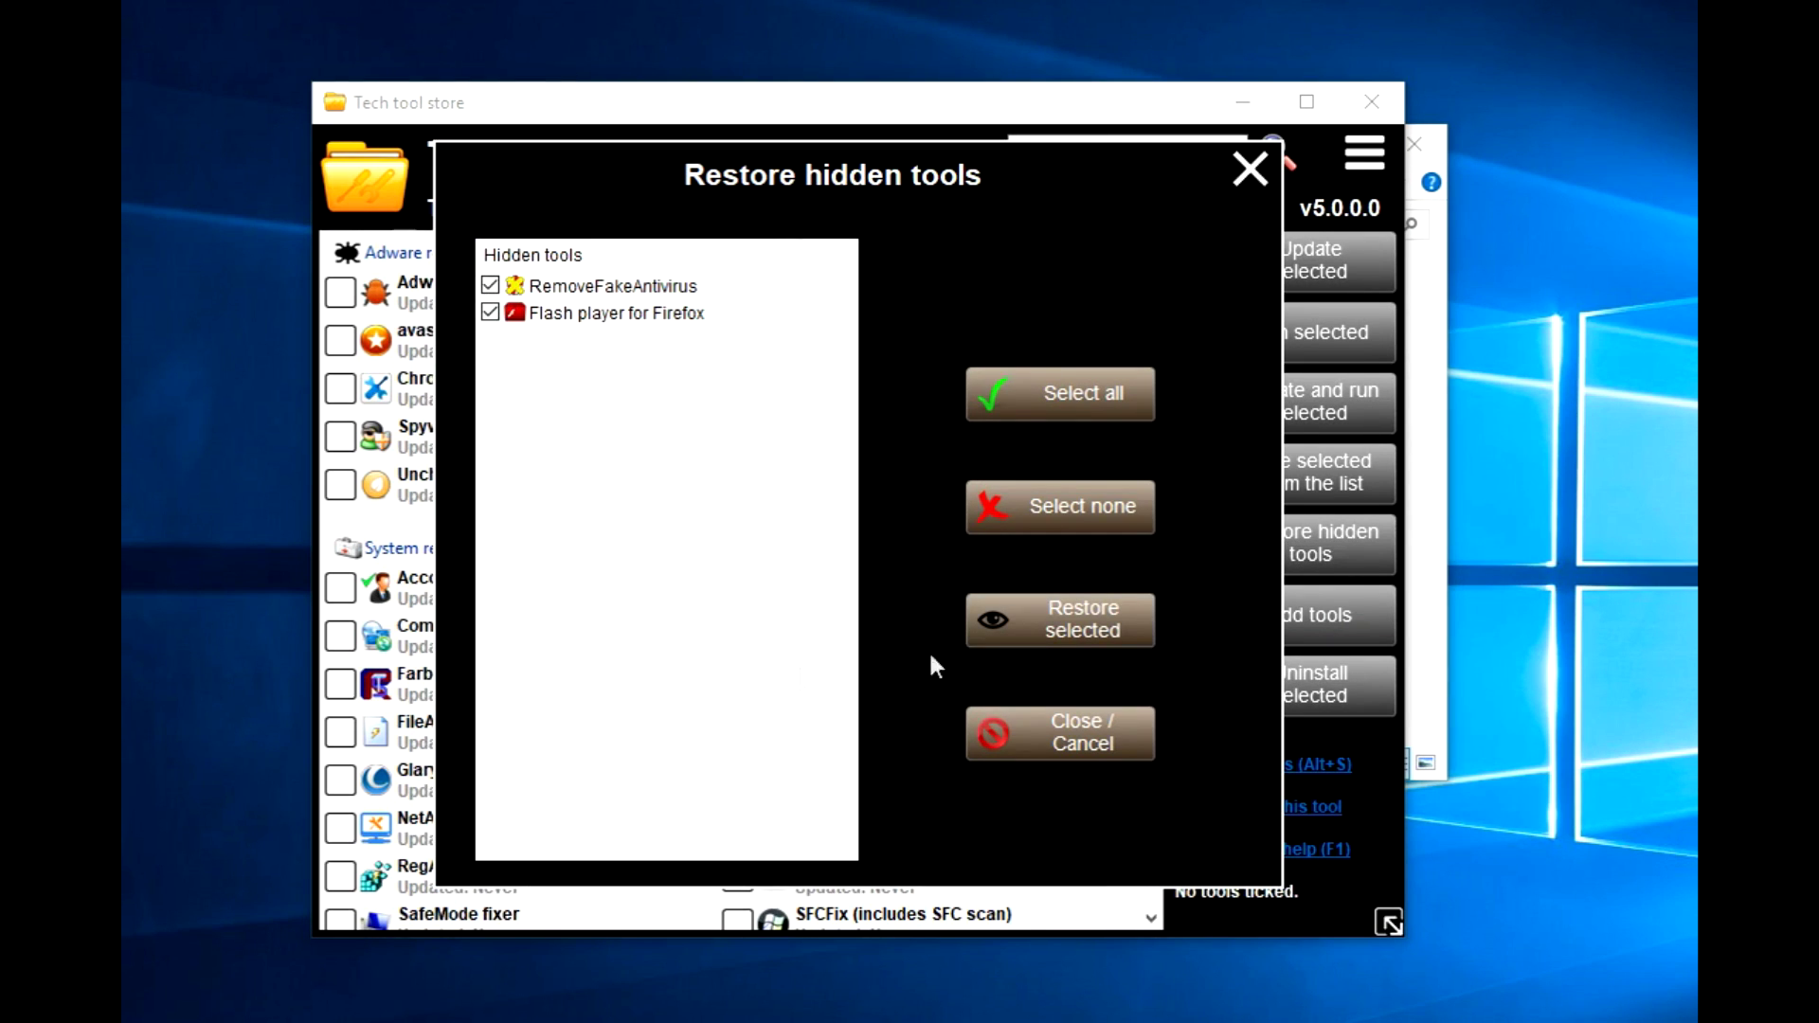
pyautogui.click(1070, 632)
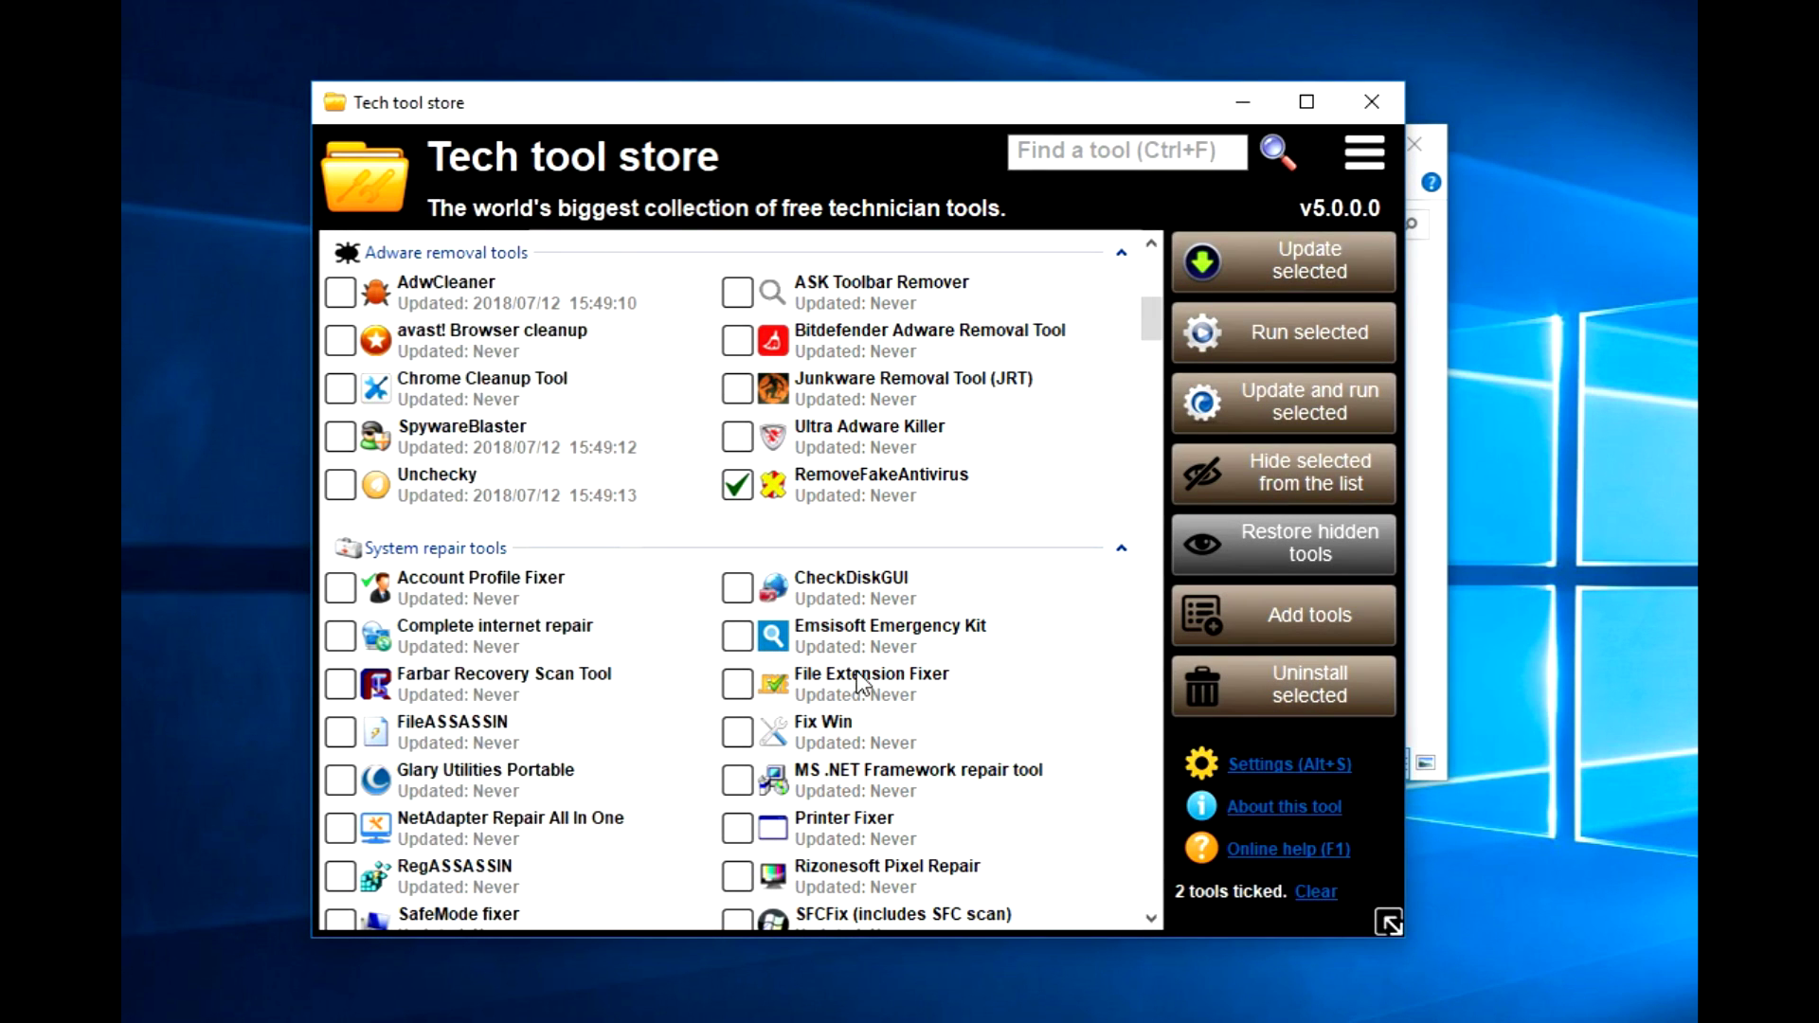
# Open the window for adding tools to the list.
pyautogui.click(1303, 630)
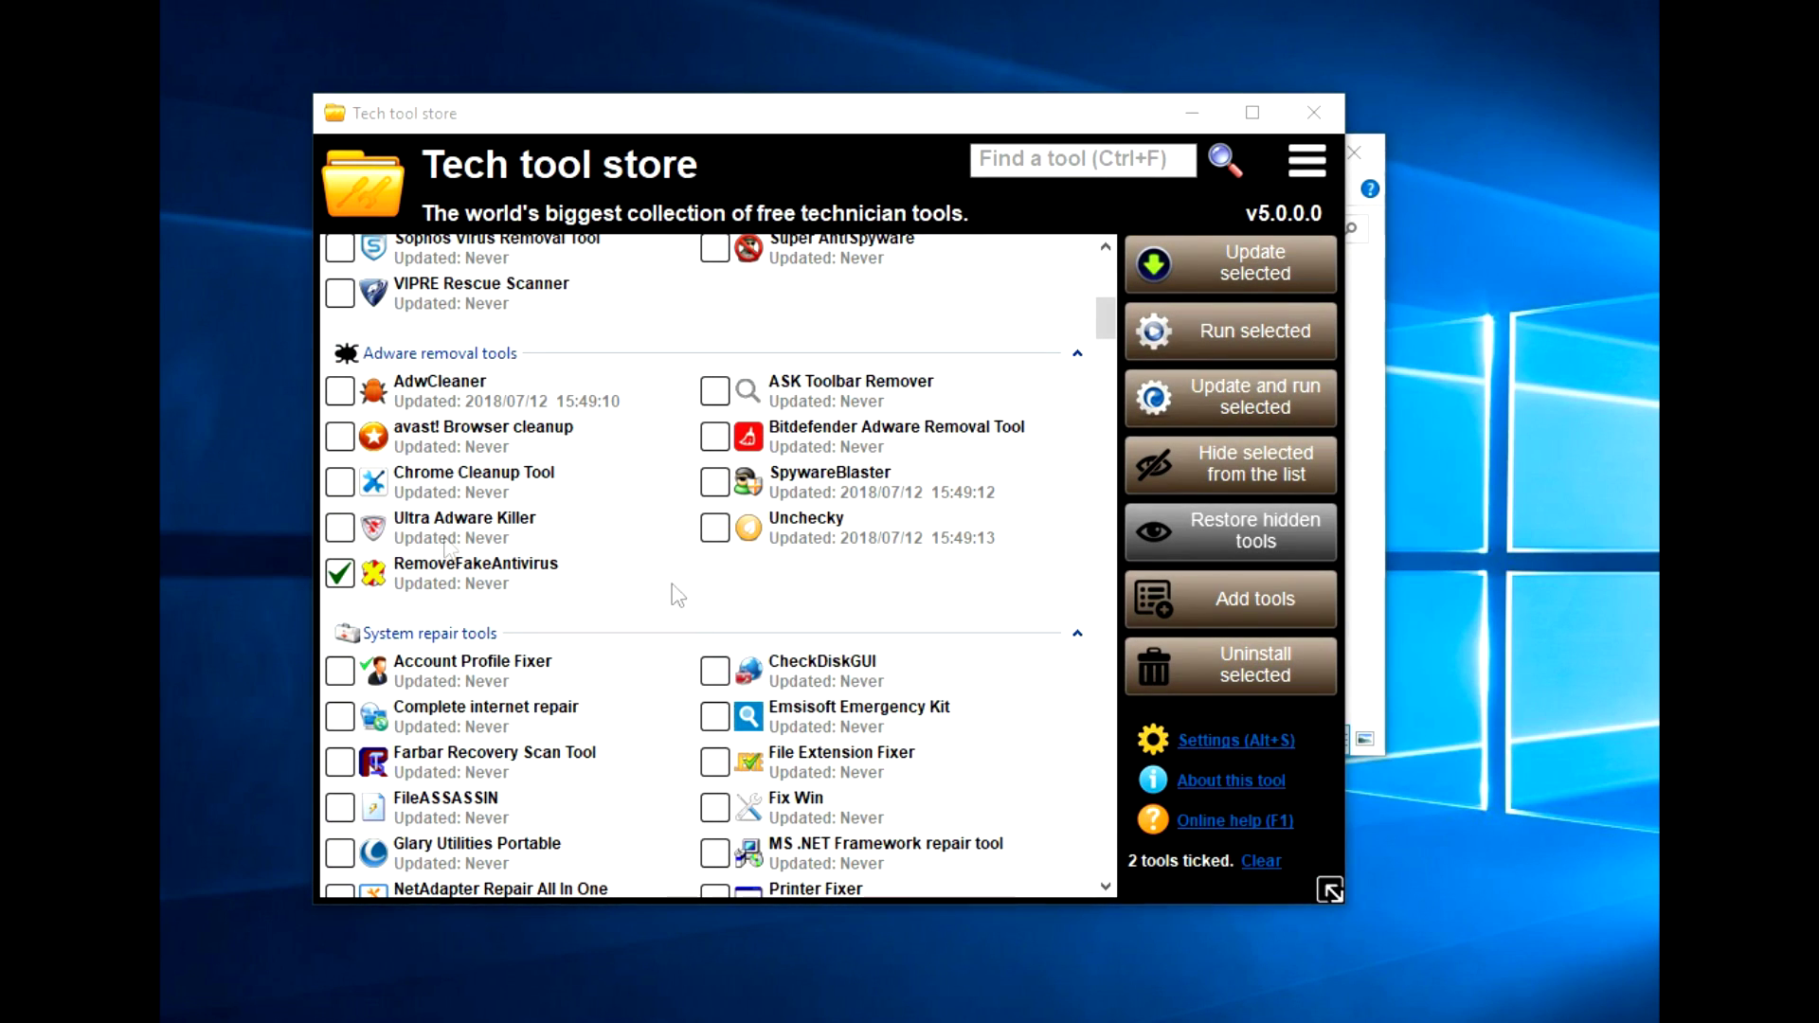
# Add CCleaner portable (NO UI) from the System maintenance tools group to the favorite tools and view the favorites group.
pyautogui.scroll(3, 610, 527)
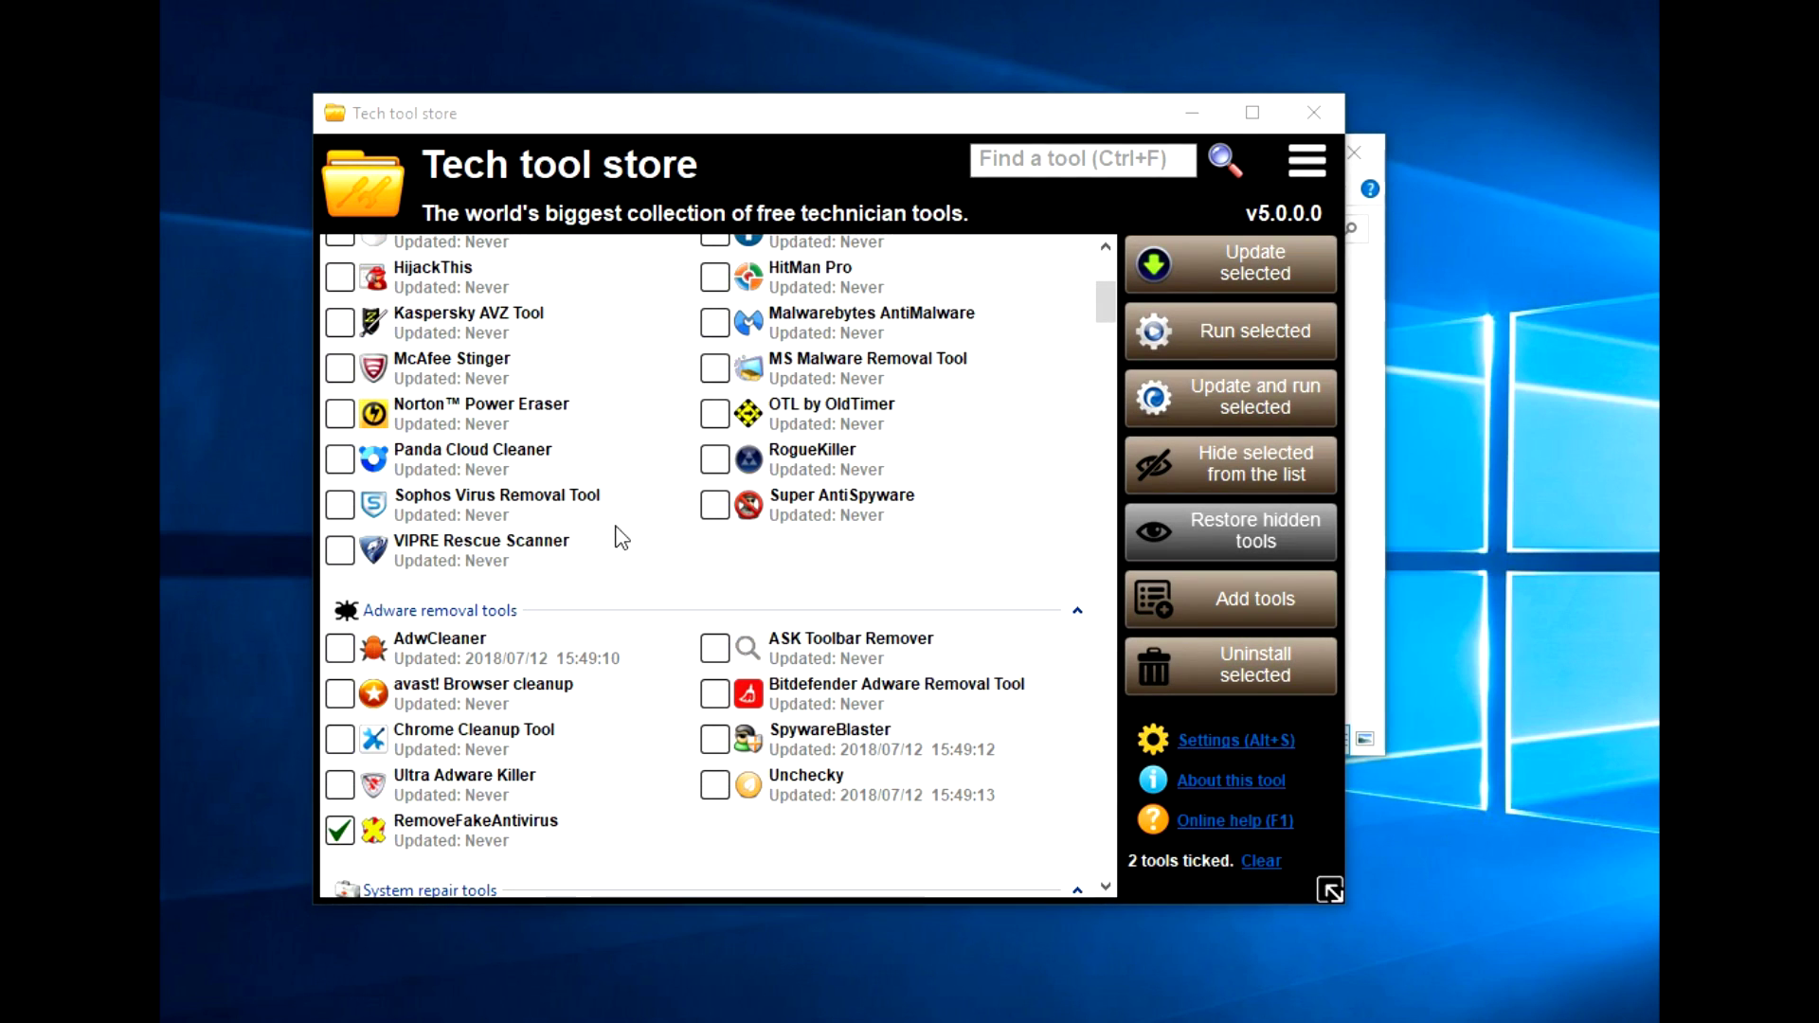
pyautogui.scroll(-18, 691, 588)
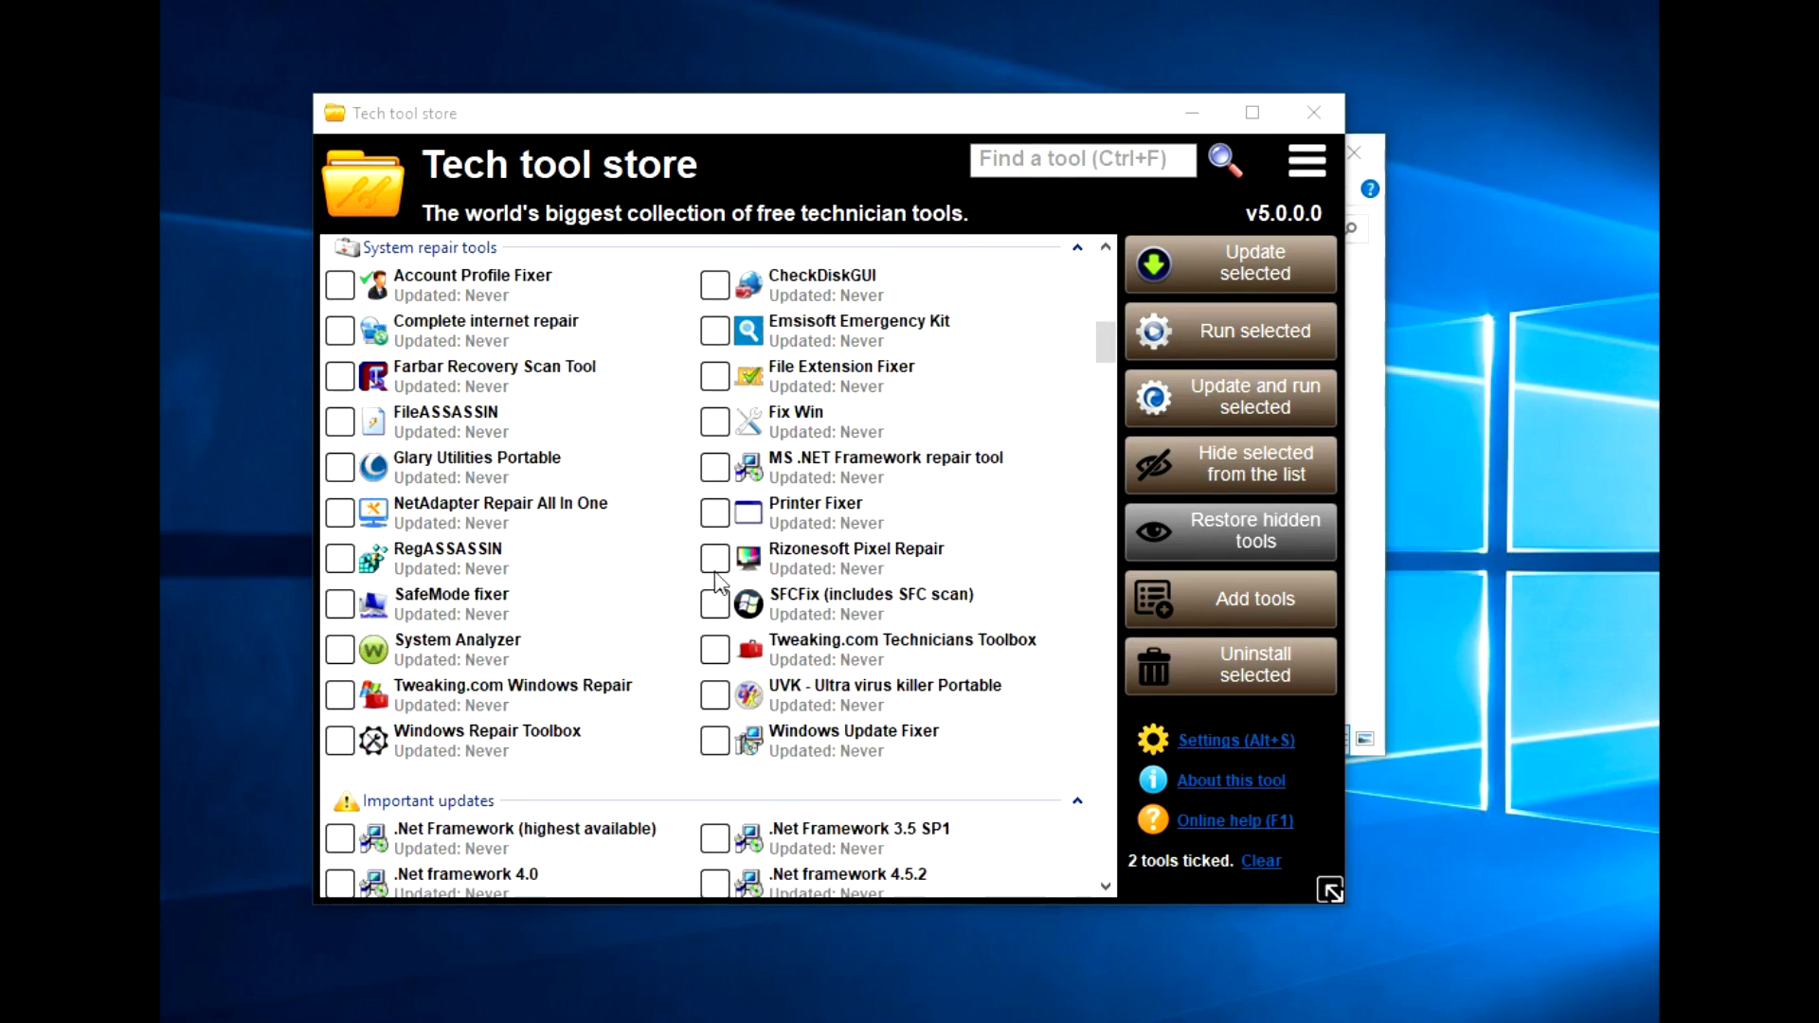
pyautogui.scroll(-12, 540, 649)
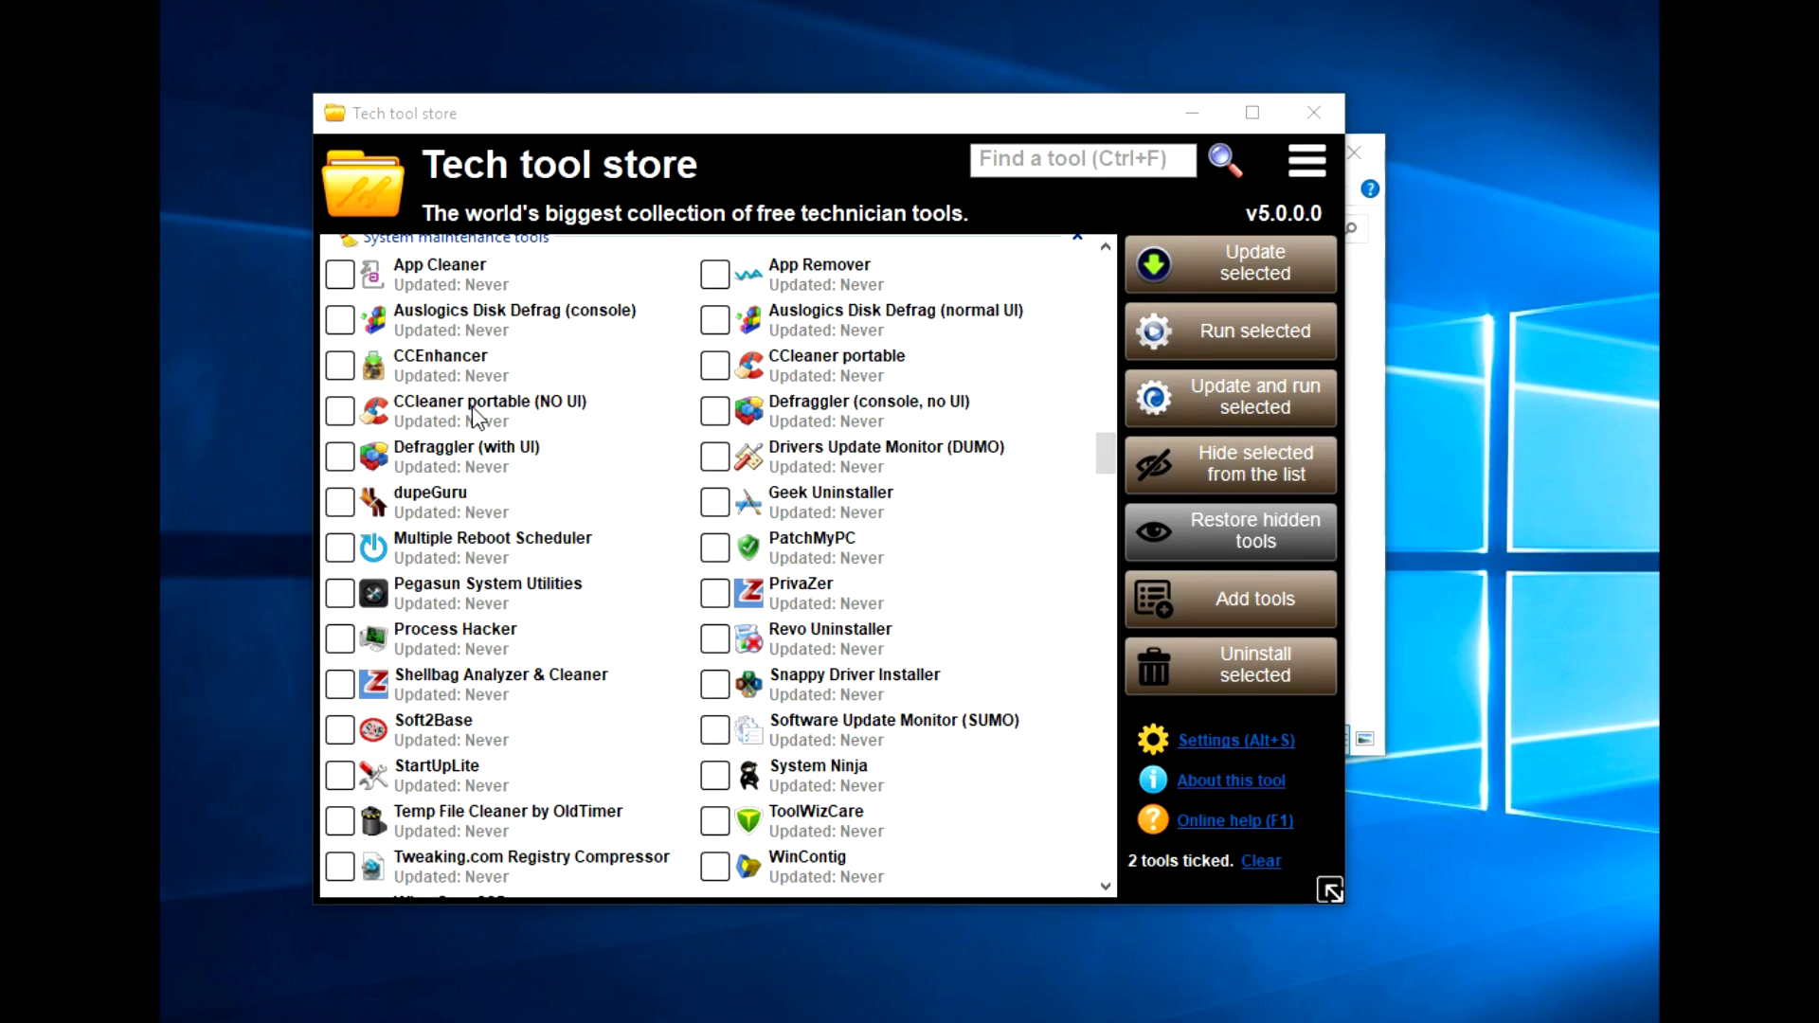
pyautogui.rightClick(410, 410)
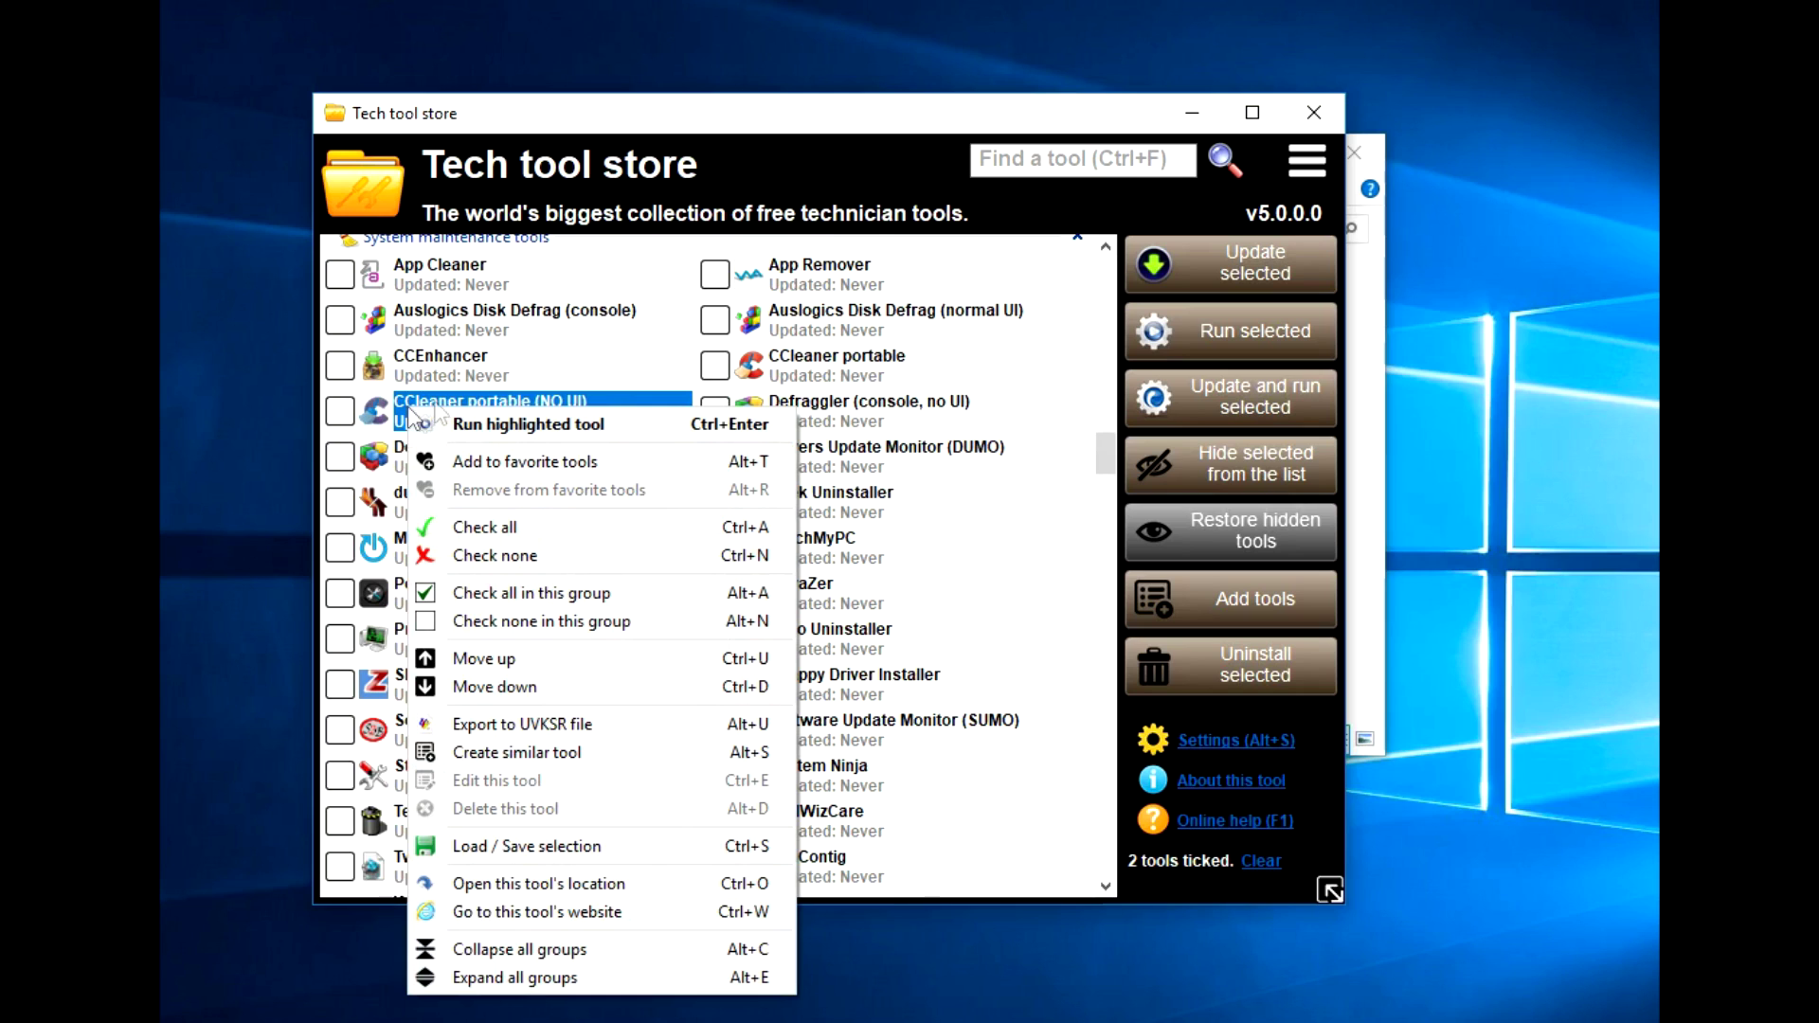
pyautogui.click(495, 464)
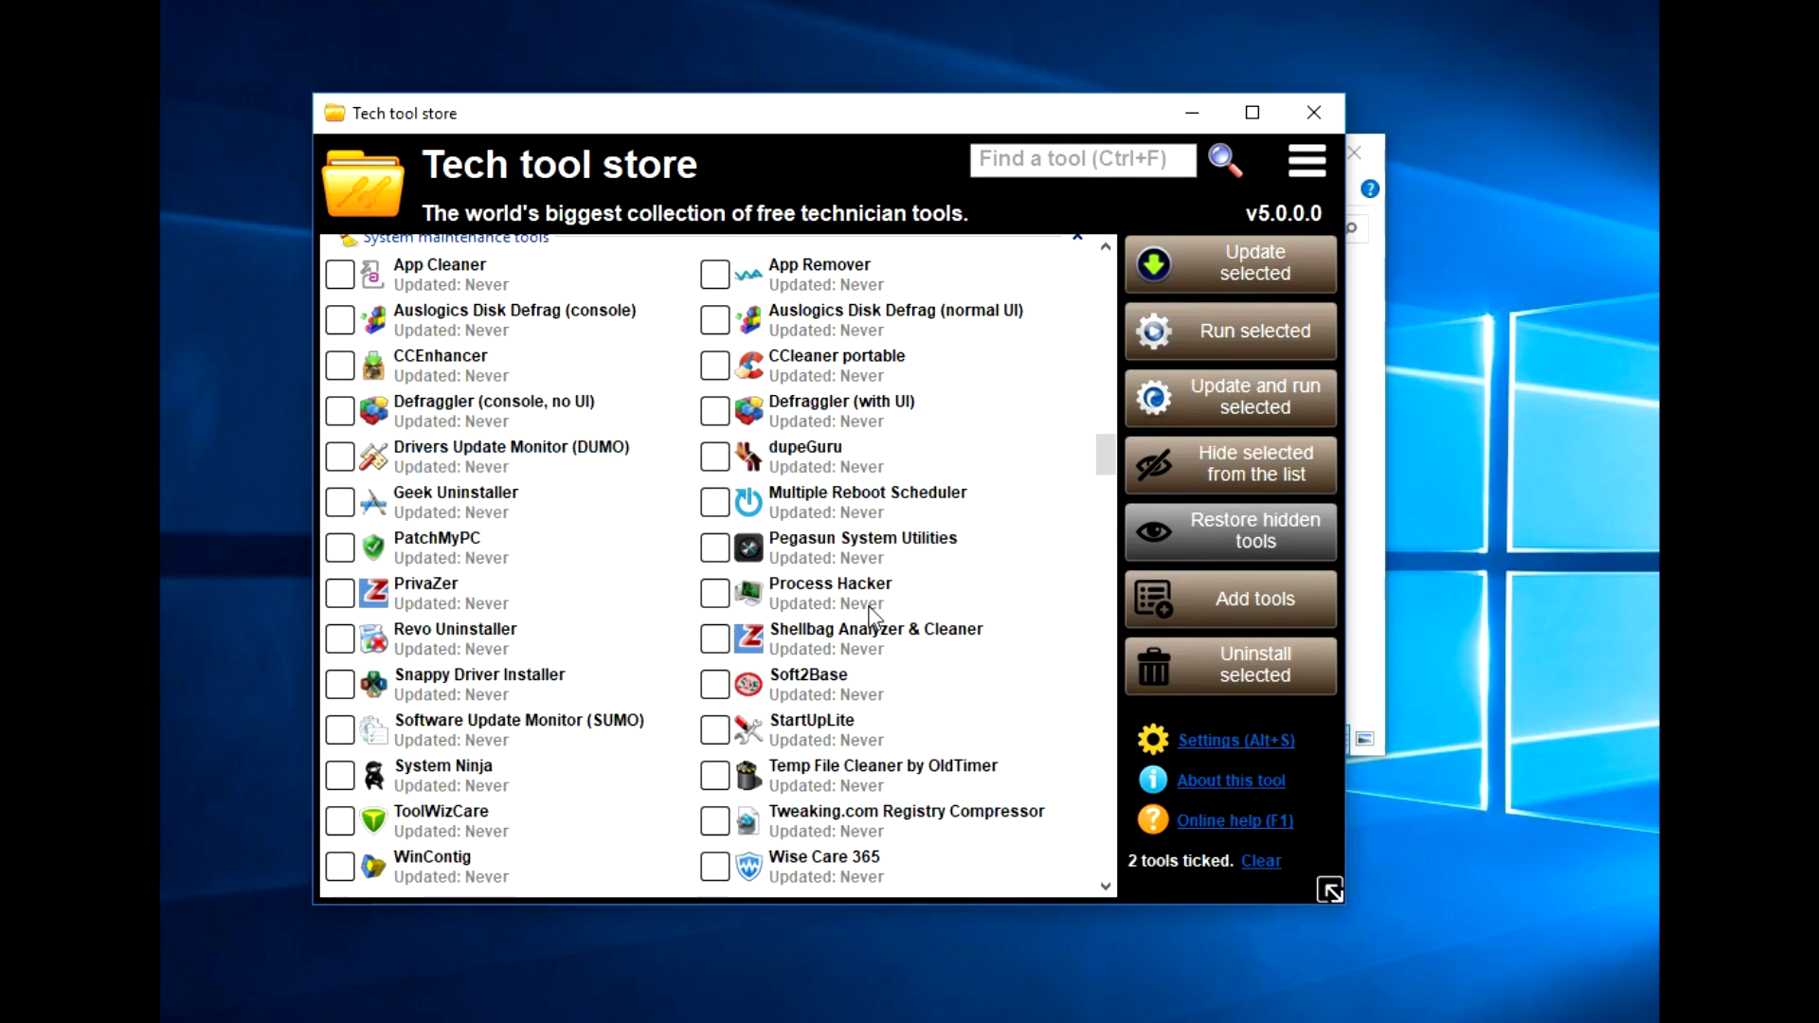
pyautogui.scroll(10, 872, 616)
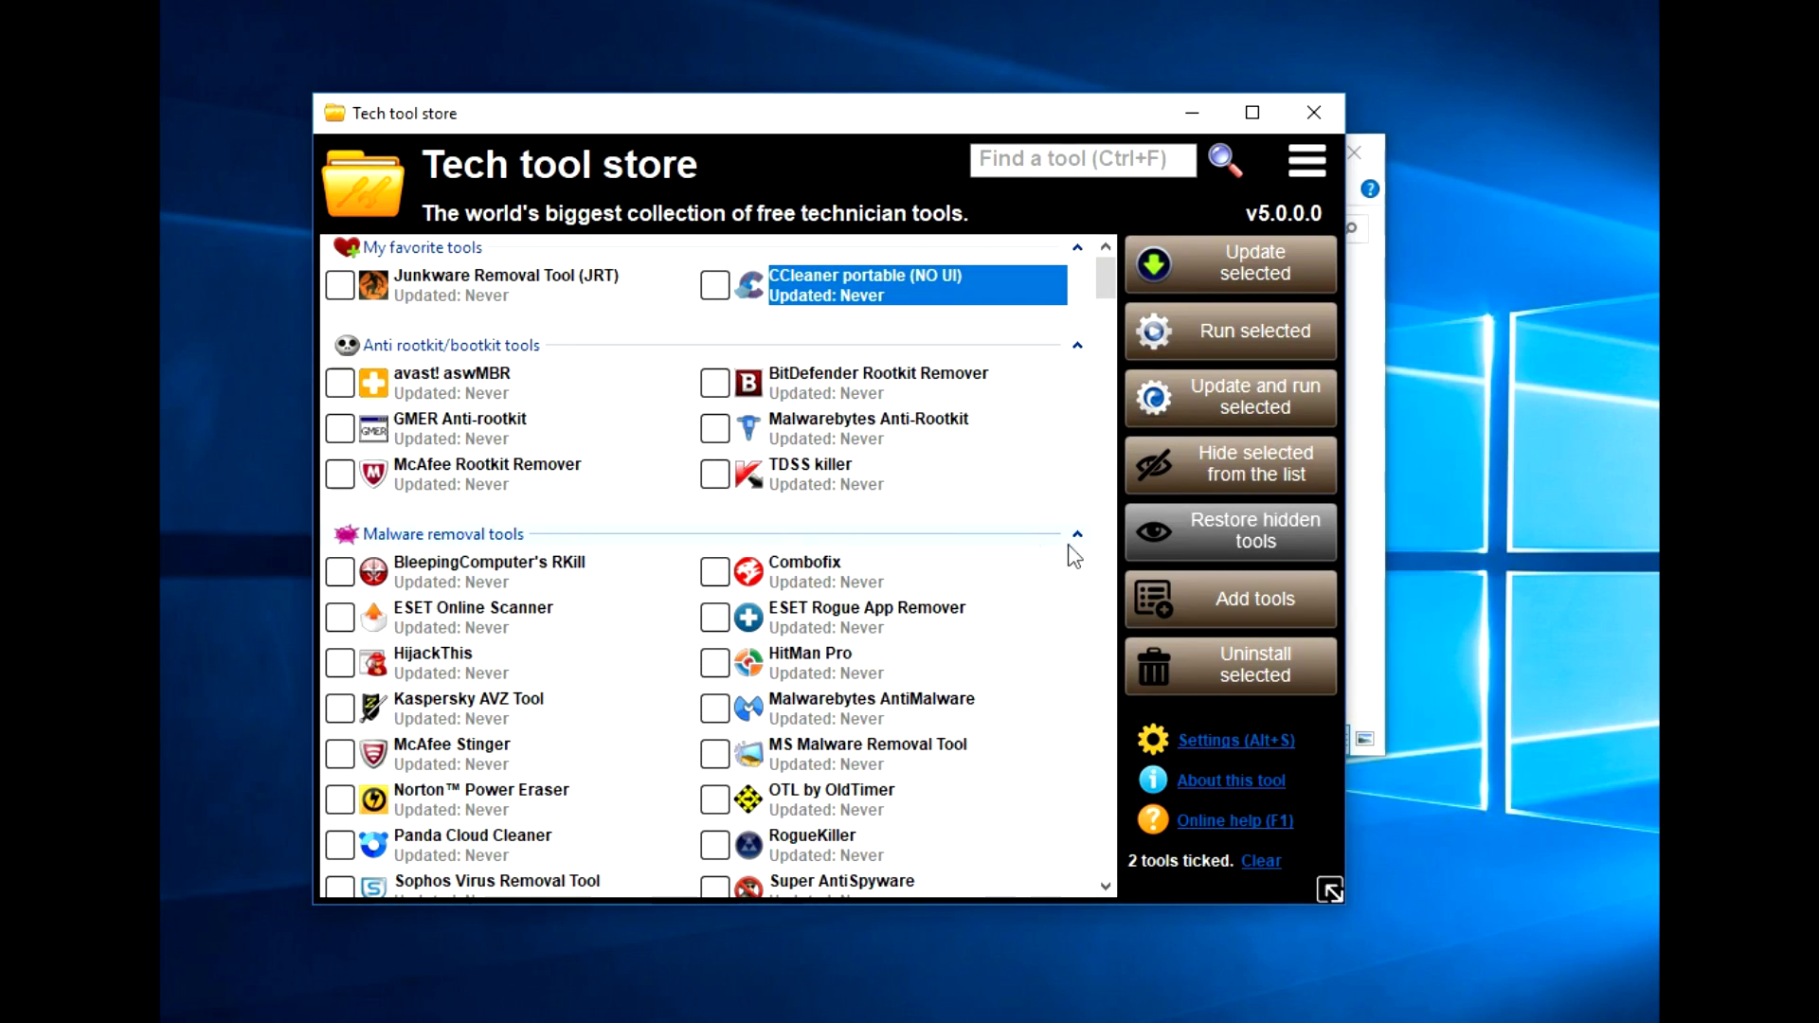